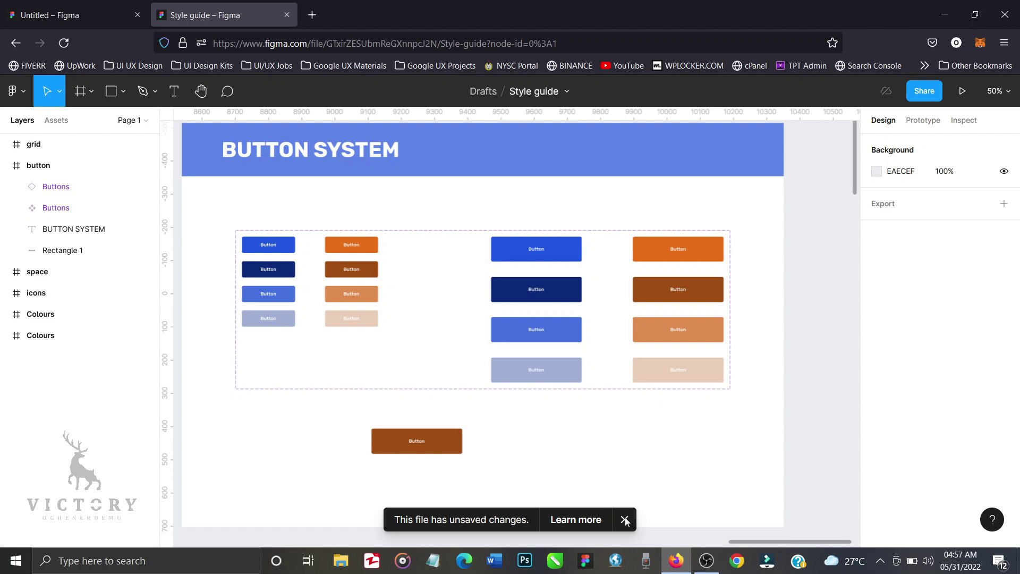
Step: Switch to the Untitled file and draw a background rectangle about 854 × 523, placed at about X -442, Y -277
click(625, 521)
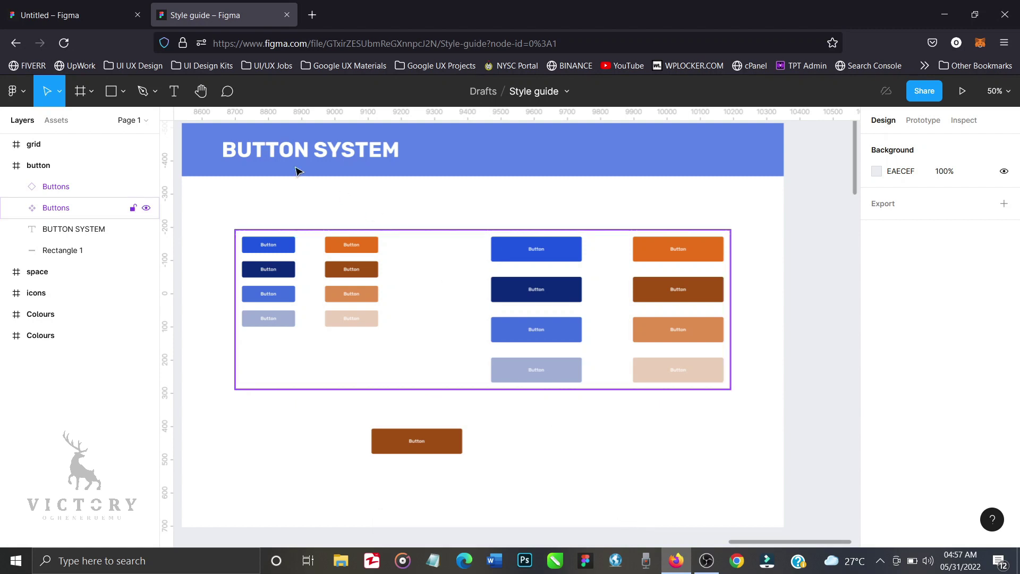
click(97, 22)
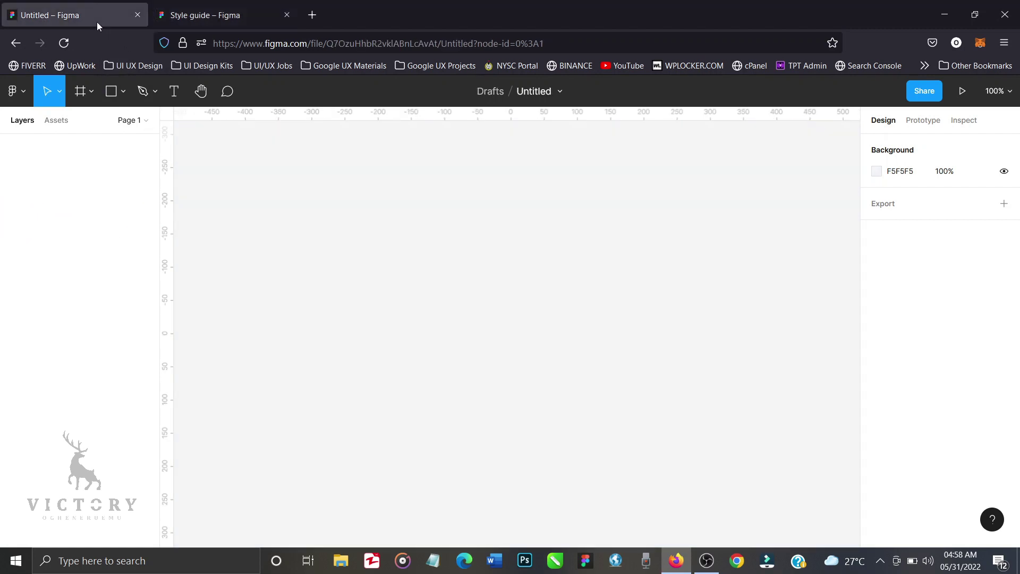
click(114, 94)
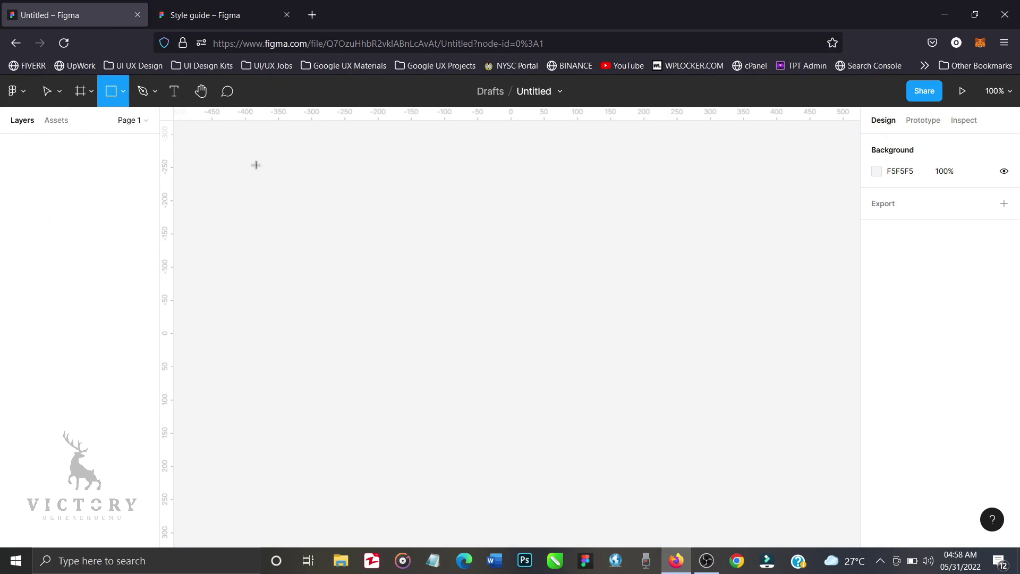
drag(759, 464, 815, 511)
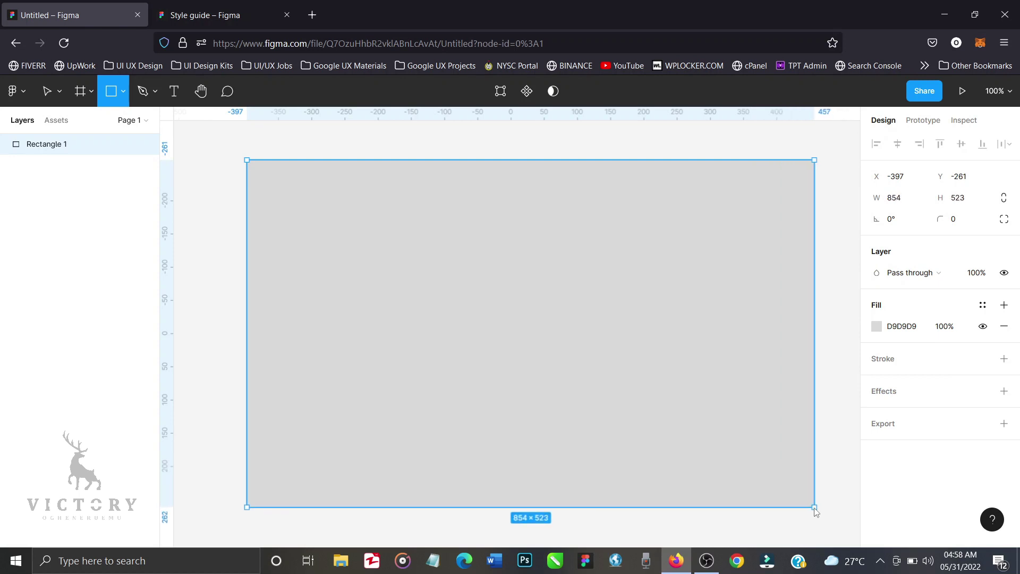
drag(554, 404, 525, 394)
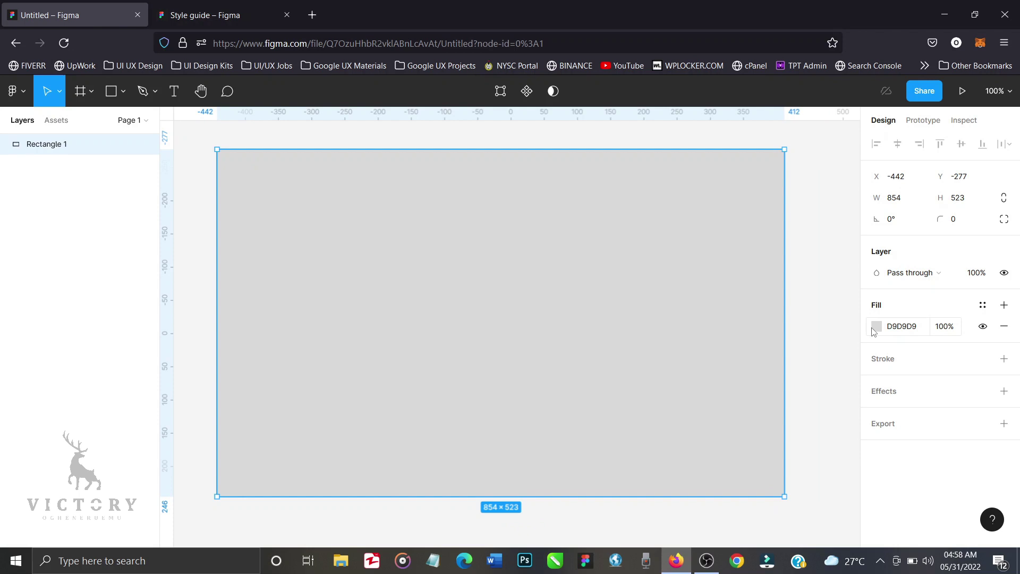
Step: Change the background rectangle's fill to the pale pink DED0D0
click(877, 327)
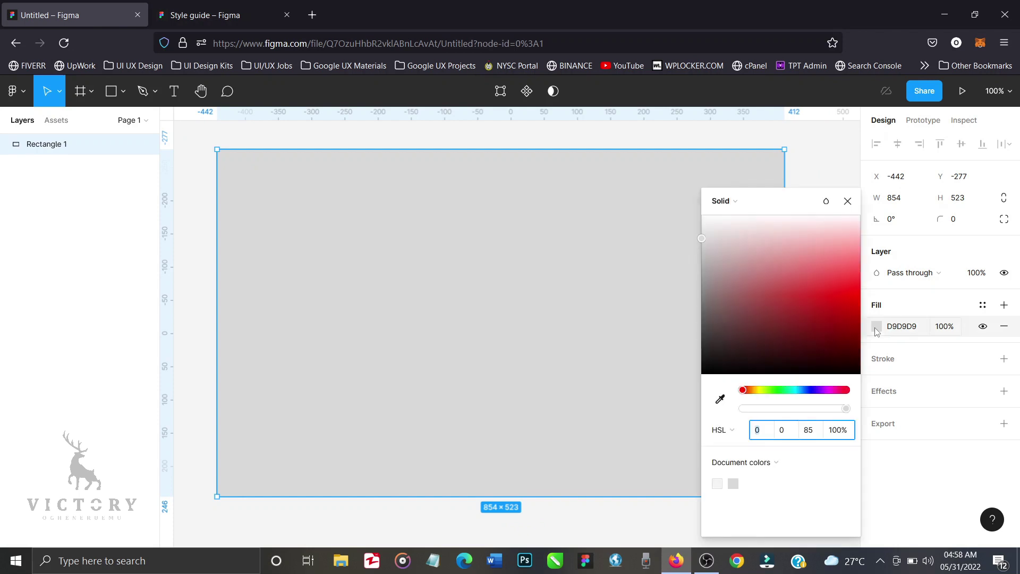
drag(732, 223, 729, 244)
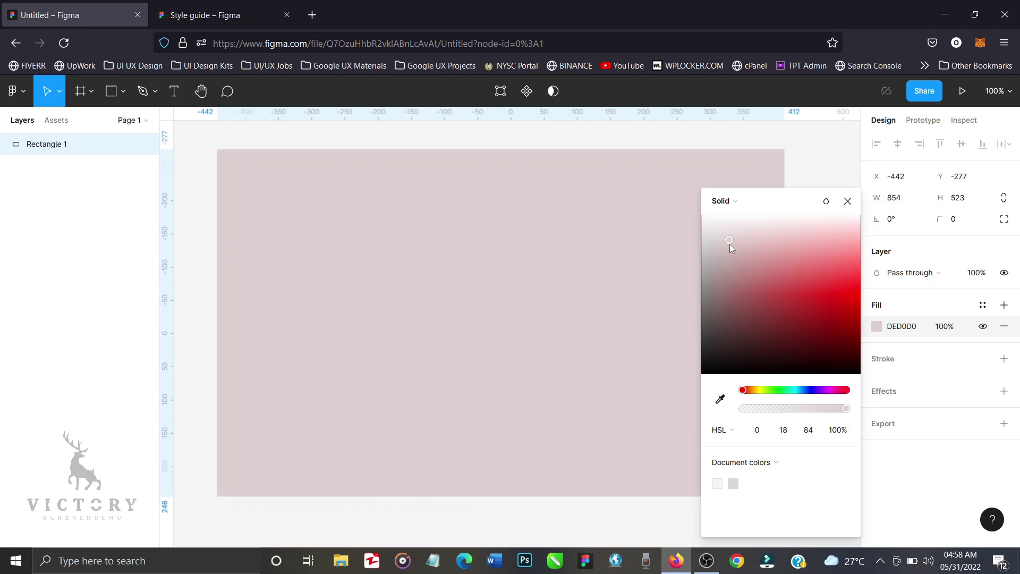
click(848, 201)
click(819, 233)
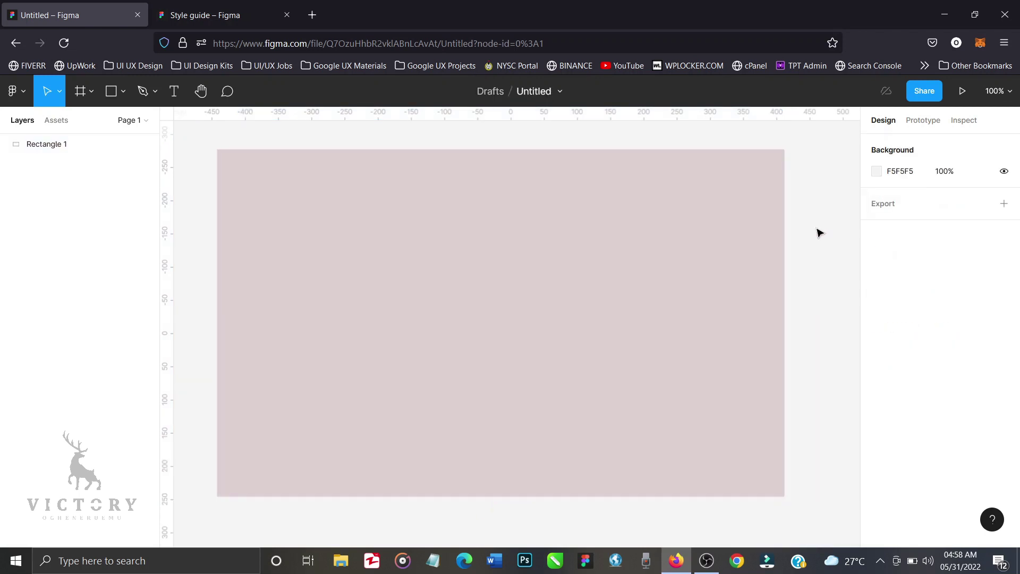
Step: Add a "Button" text label over the rectangle and wrap it in an auto layout frame
click(176, 92)
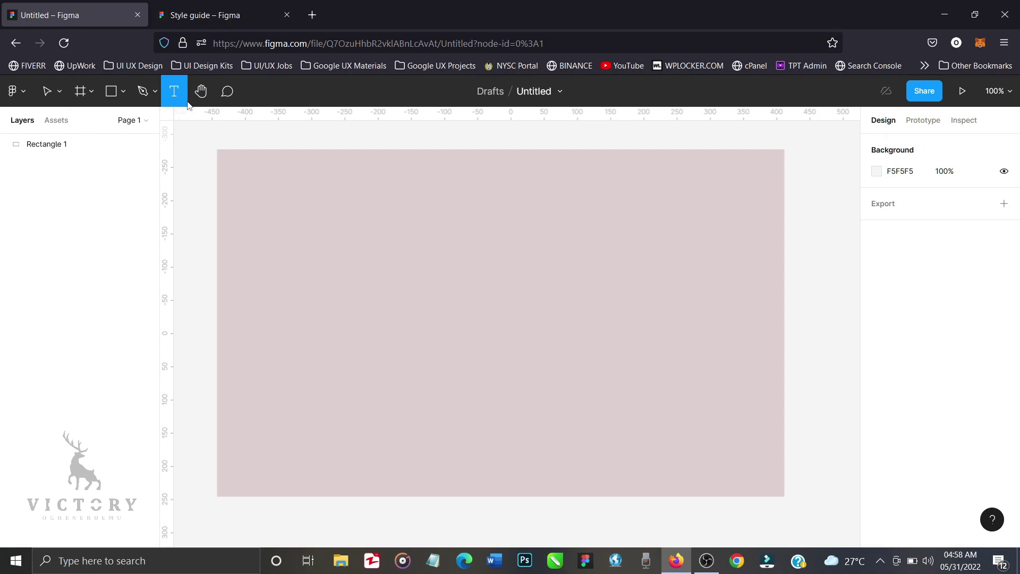
click(325, 269)
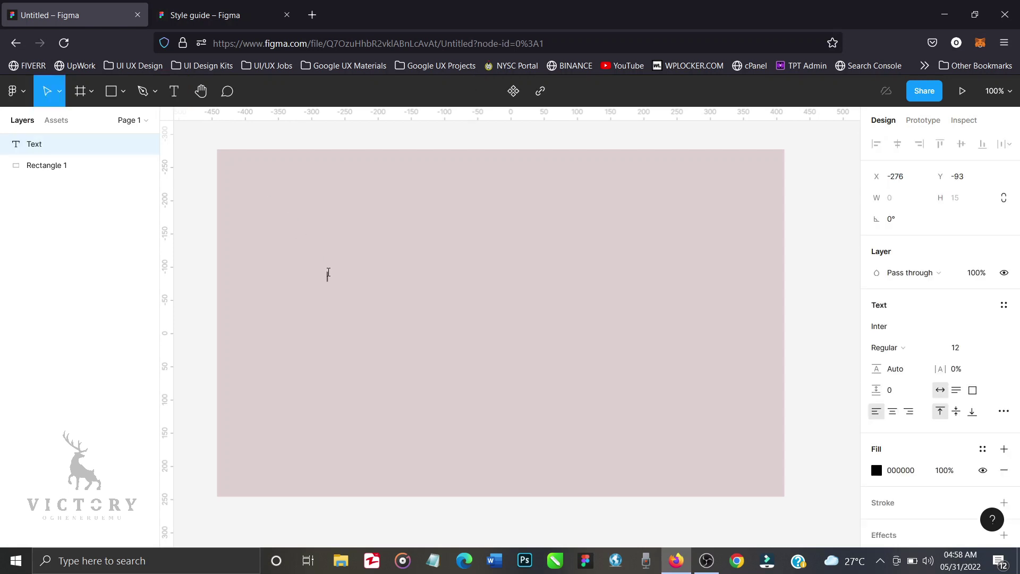
text(Button)
key(Escape)
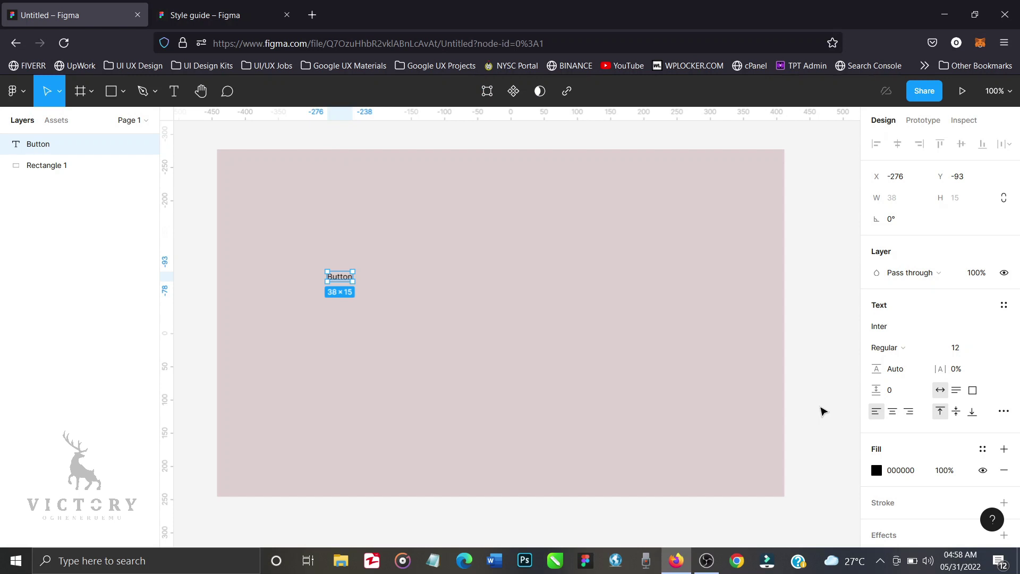
key(shift+a)
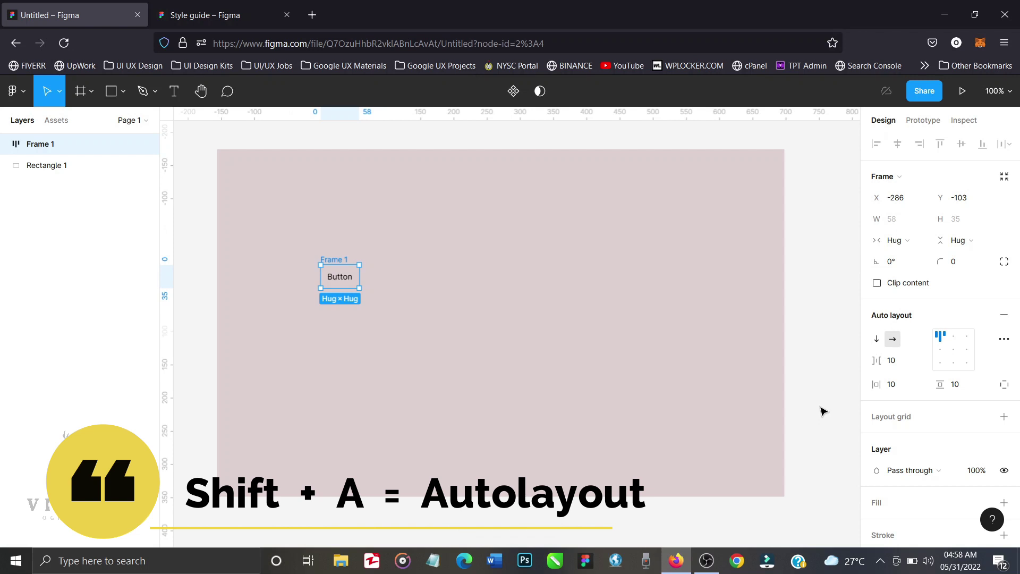
Step: Set the button frame's vertical padding to 24
click(960, 391)
text(2)
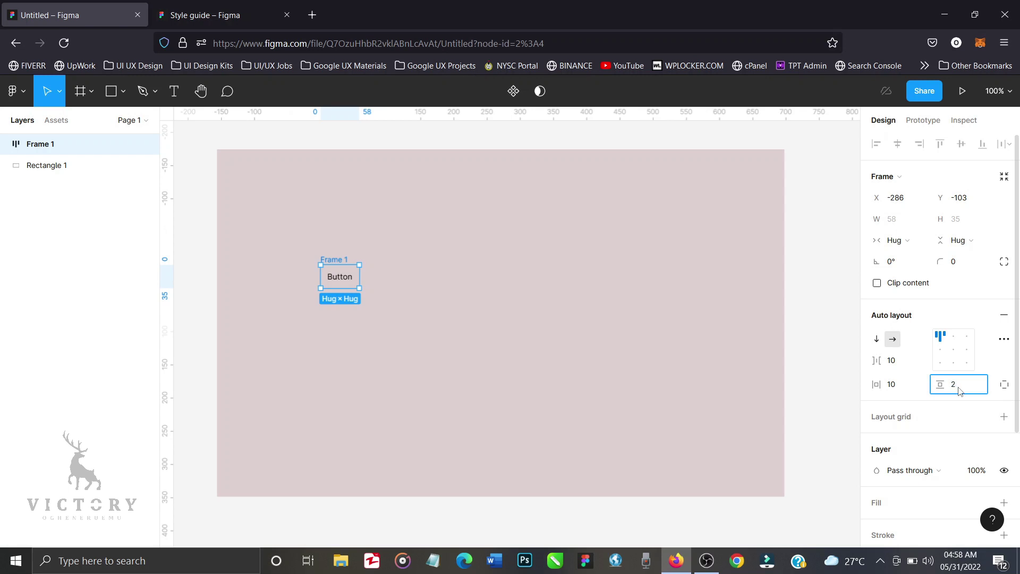
text(4)
key(Return)
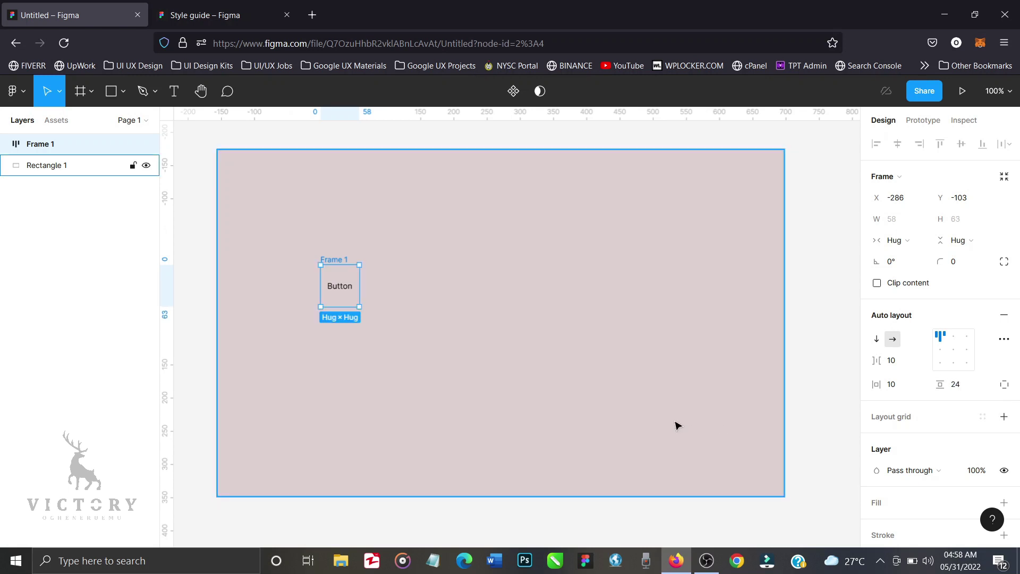
Step: Set the button frame's horizontal padding to 56 and its vertical padding to 20
click(904, 391)
text(56)
key(Return)
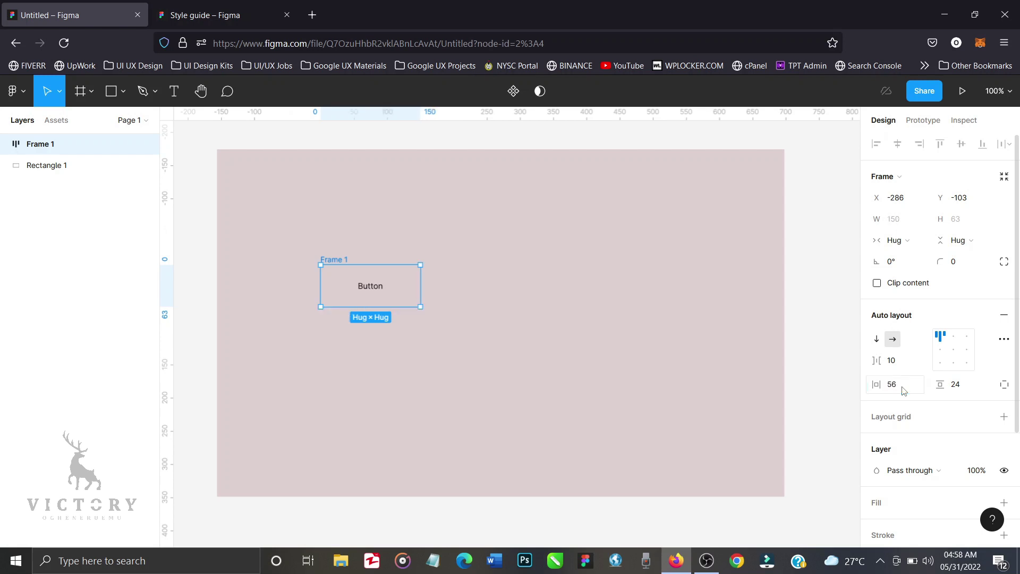
click(963, 390)
text(1)
key(Return)
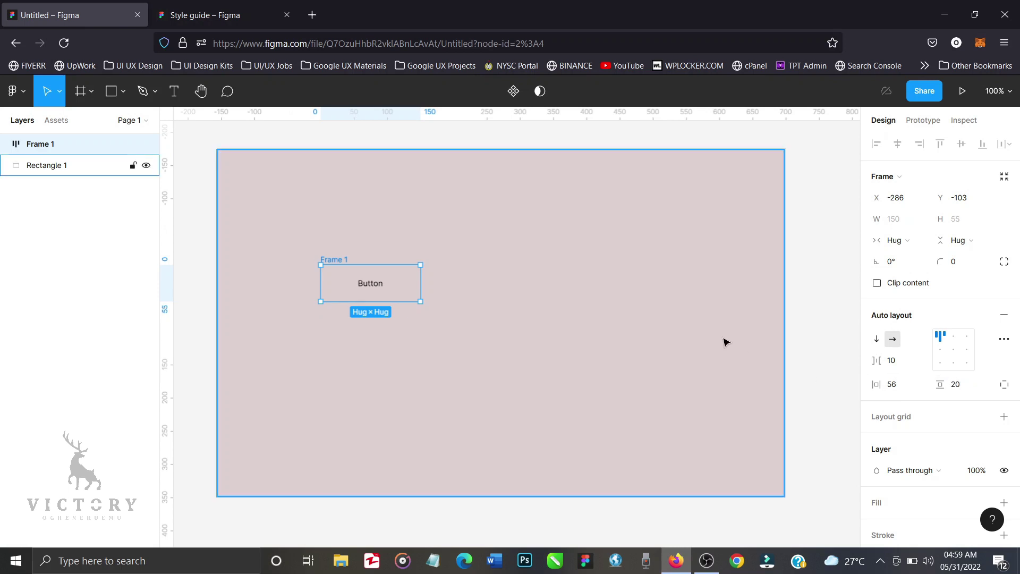
Step: Add a white FFFFFF fill to the button frame and dismiss the unsaved changes notice
scroll(956, 425, down, 3)
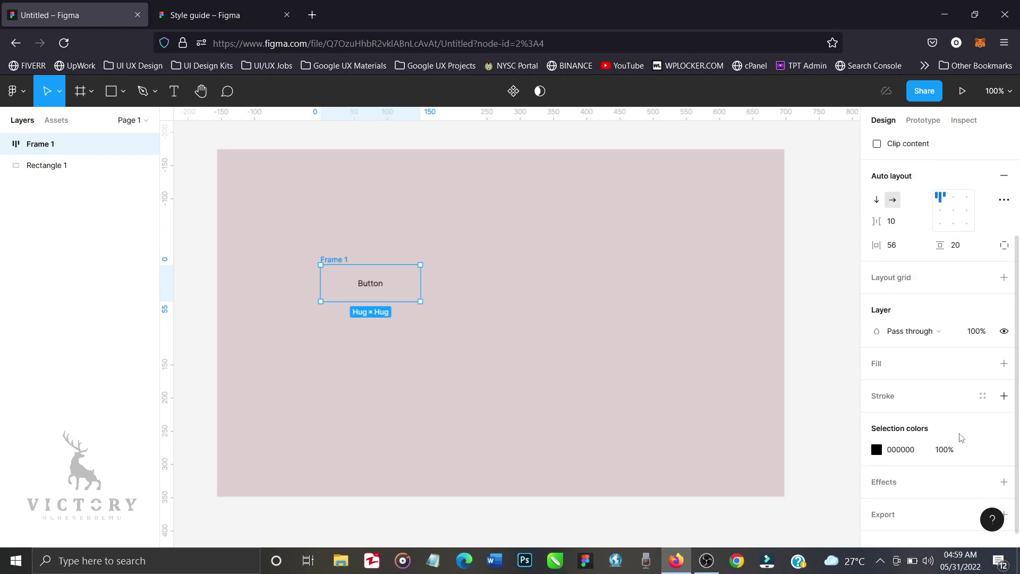
click(1003, 363)
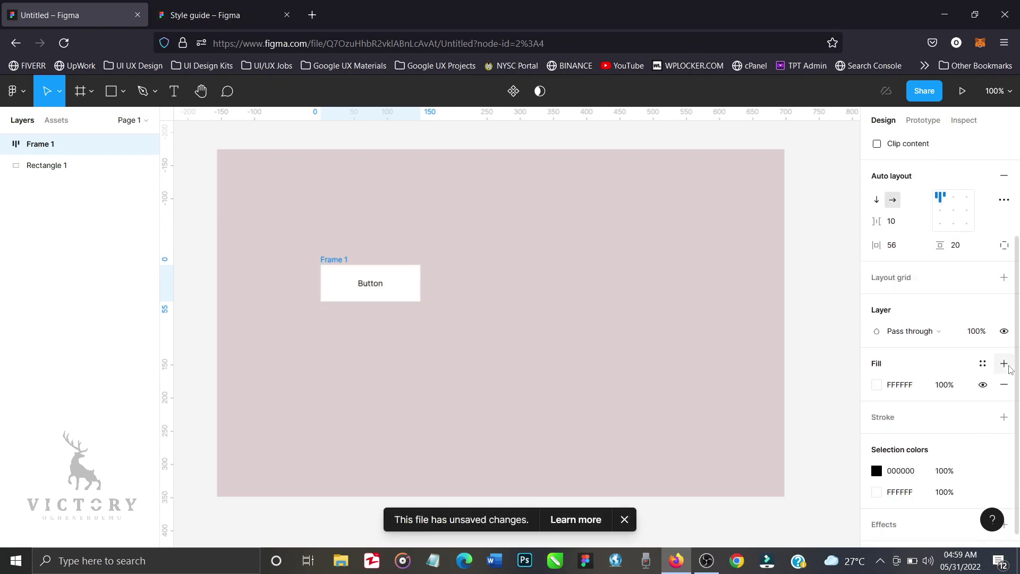
click(625, 519)
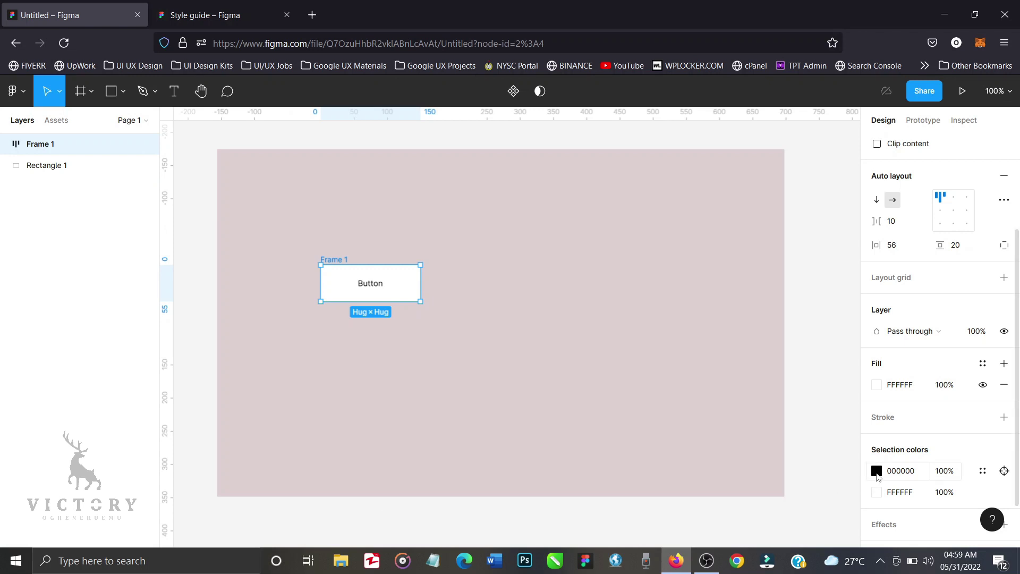
Step: Recolour the black button label to blue 270EC5 through the frame's selection colors
click(876, 471)
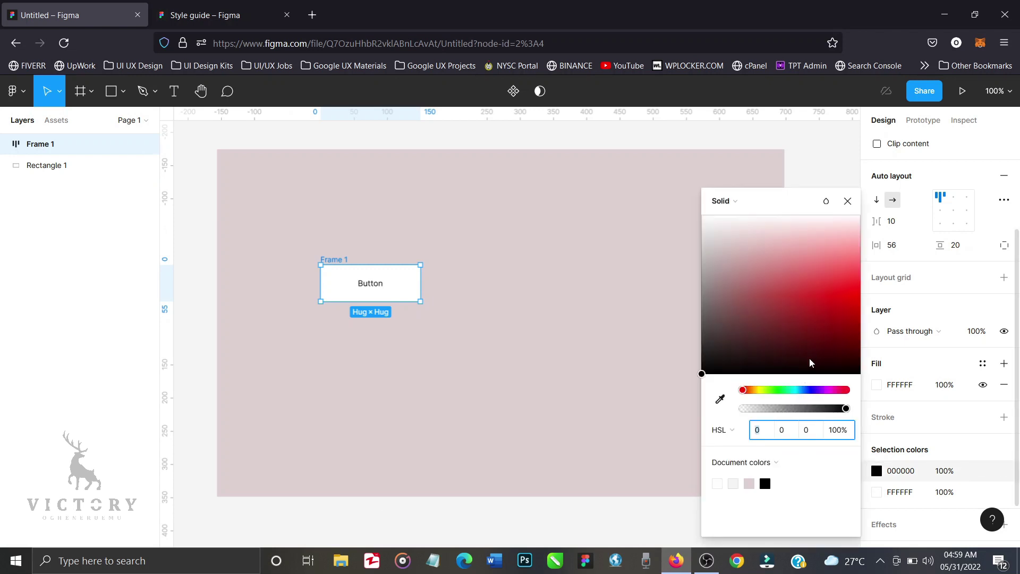
click(815, 391)
click(832, 300)
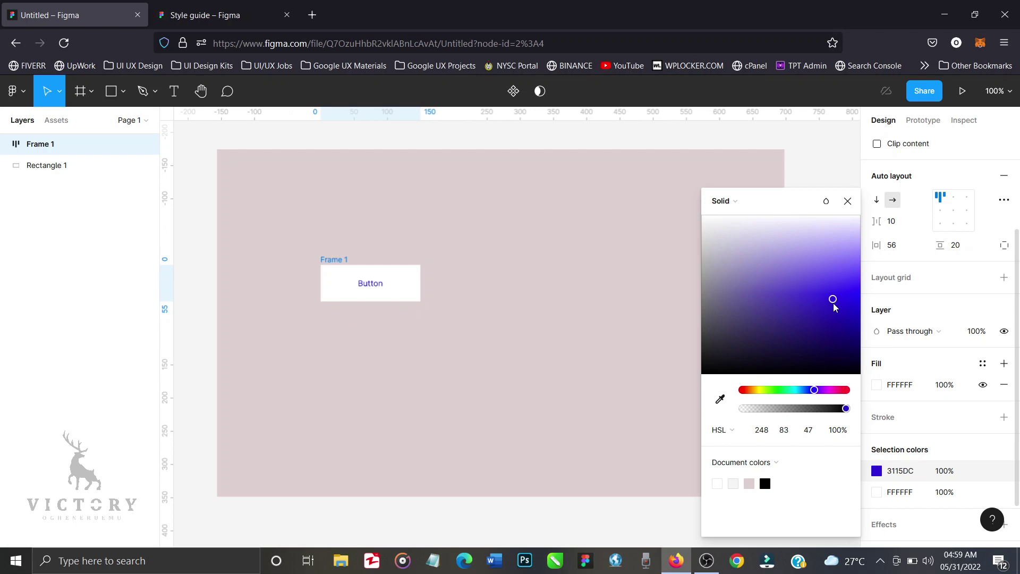
click(840, 312)
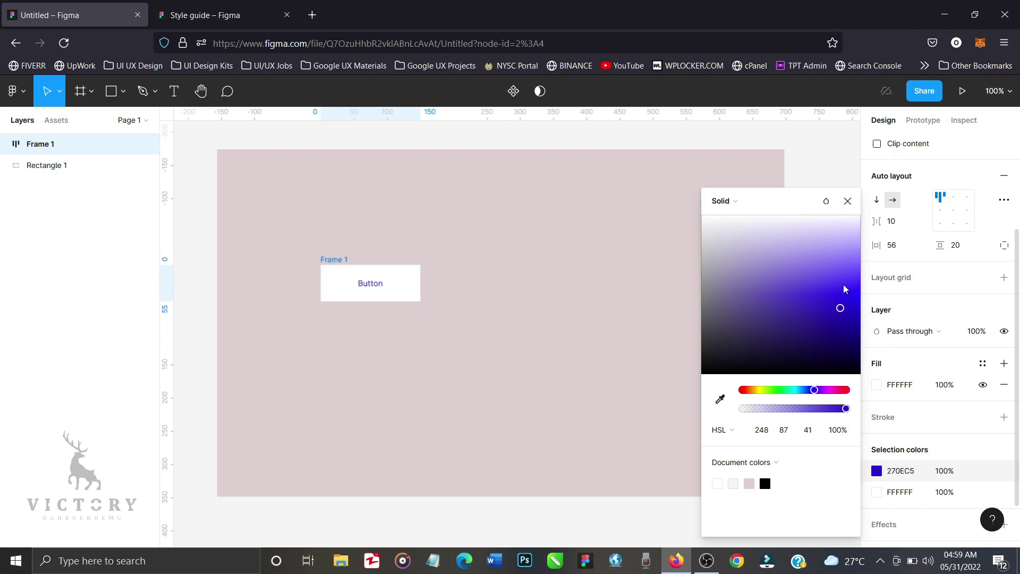
click(848, 200)
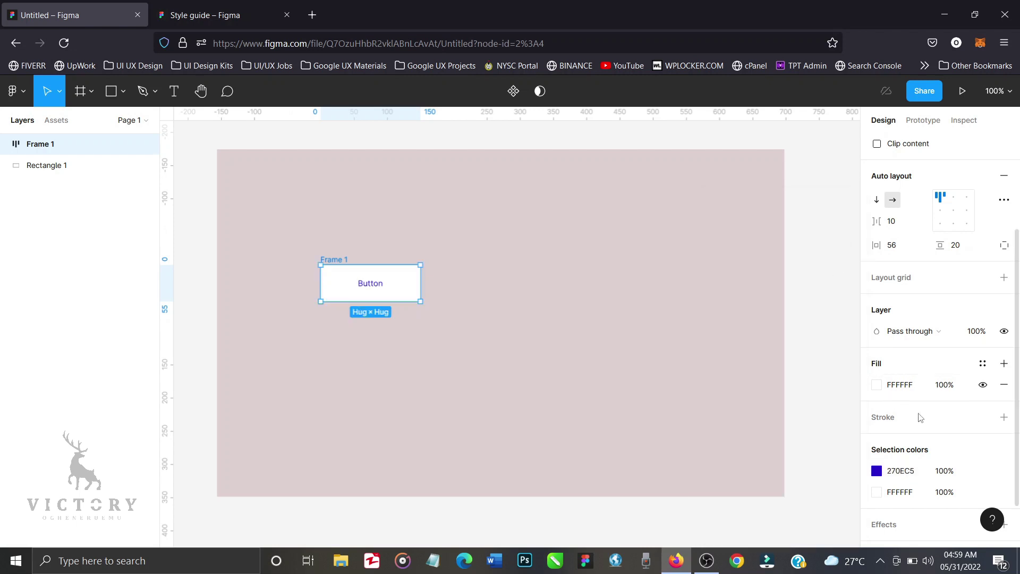
Step: Change the button frame's white fill to red C60D0D
click(877, 492)
mouse_move(830, 310)
mouse_down()
mouse_move(845, 276)
mouse_move(841, 316)
mouse_up()
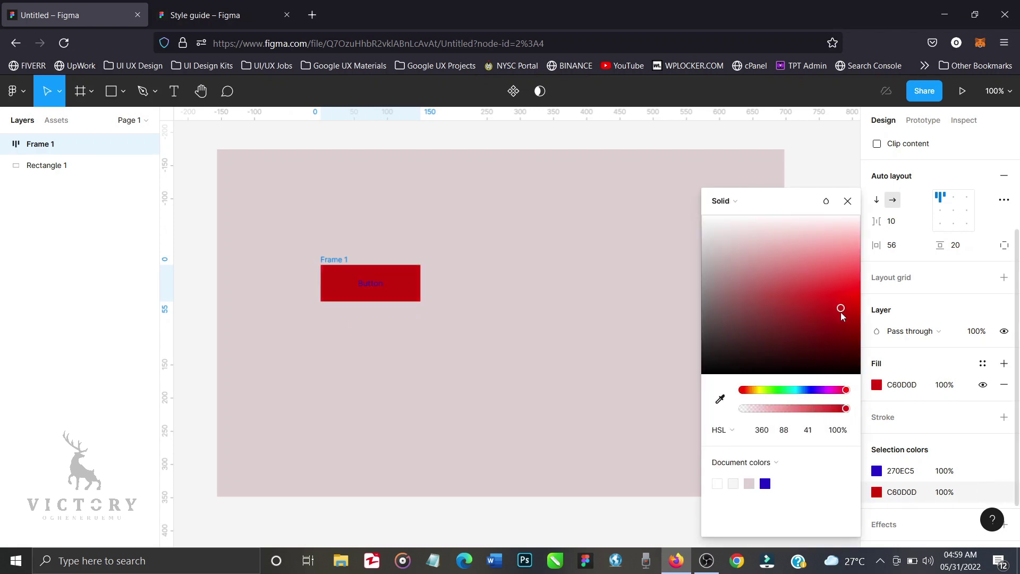
click(847, 201)
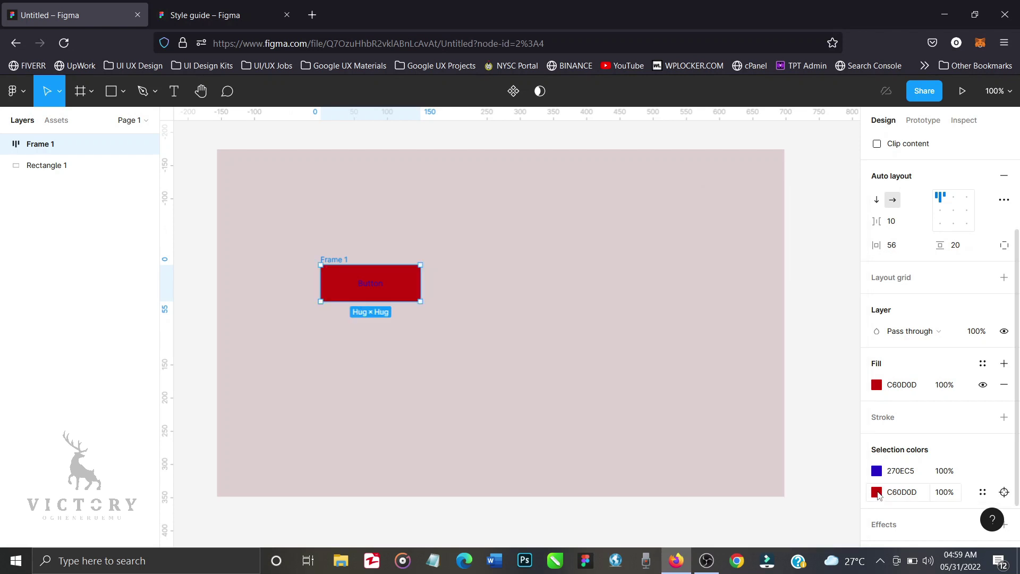
Step: Recolour the button label to white FFFFFF
click(877, 475)
drag(772, 291, 683, 221)
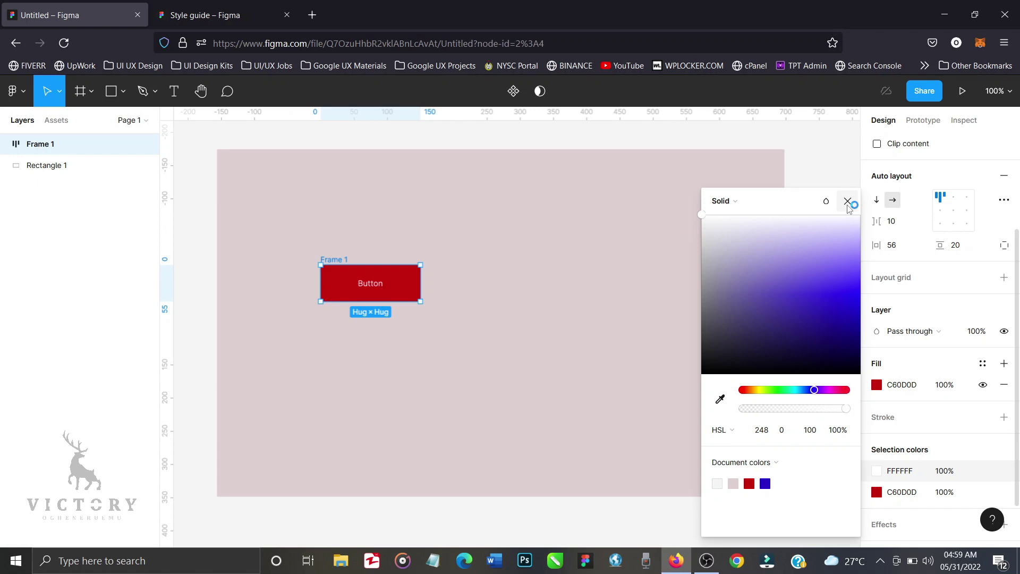
click(490, 202)
Step: Select the Button text layer inside the frame and set its font weight to Semi Bold
click(5, 144)
click(68, 174)
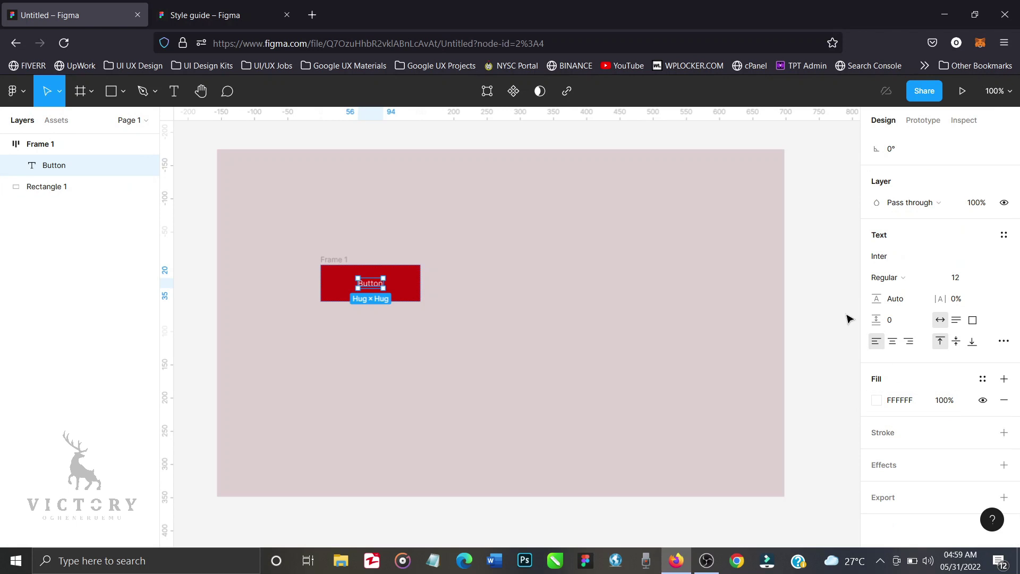
click(933, 282)
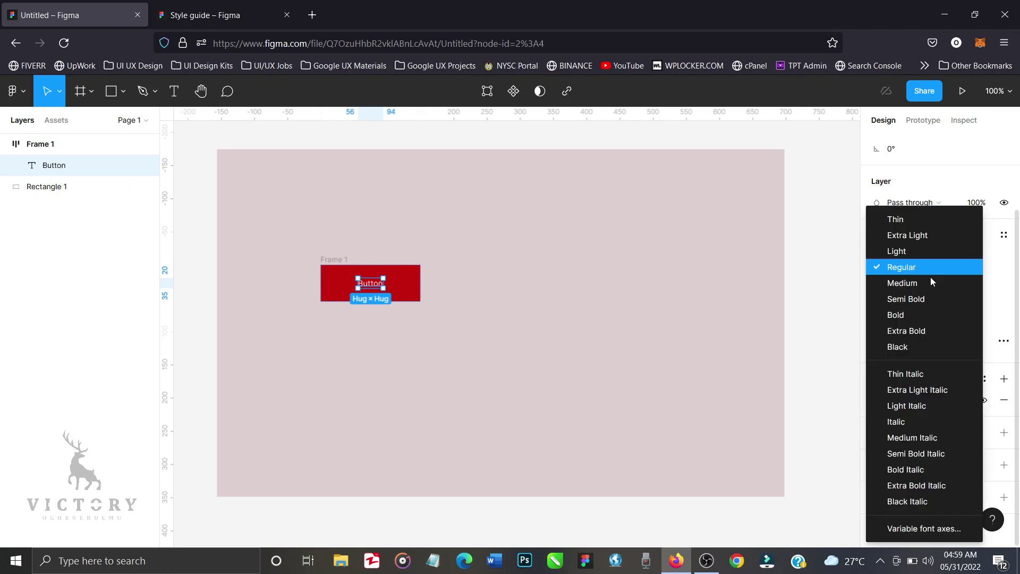
click(928, 284)
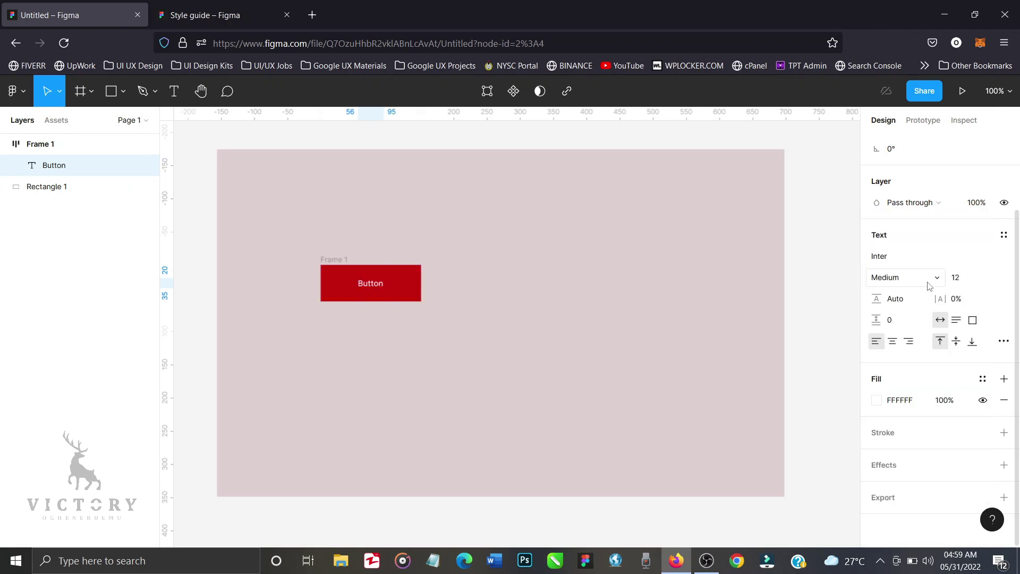
click(939, 283)
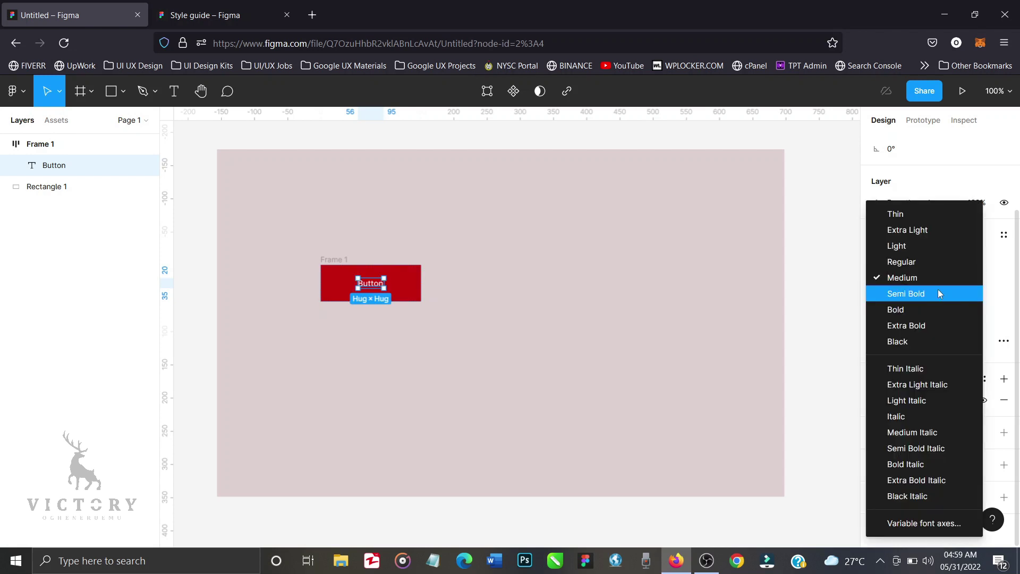
click(938, 294)
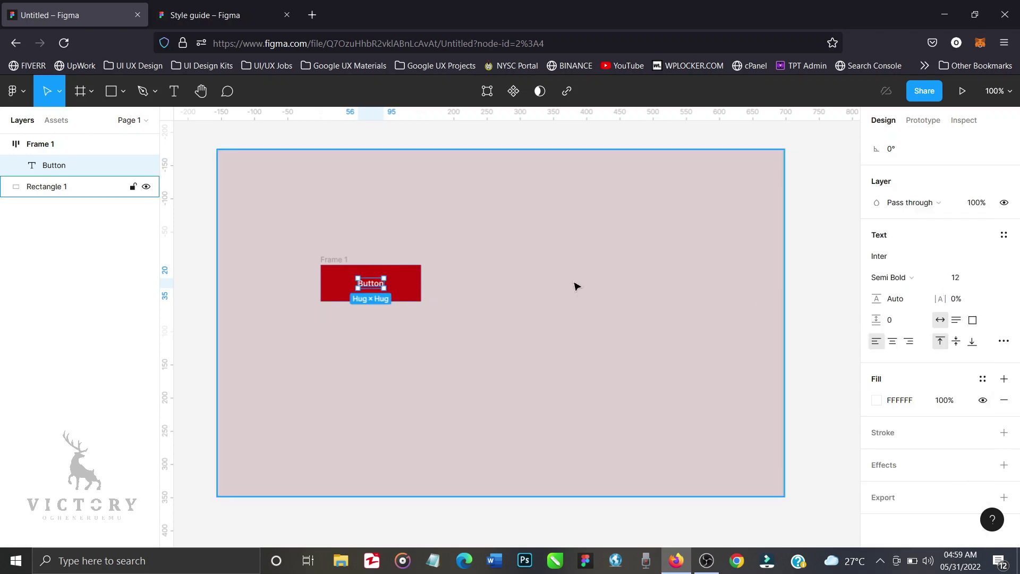
Step: Centre the content in the button frame's auto layout and set the frame's corner radius to 10
click(341, 260)
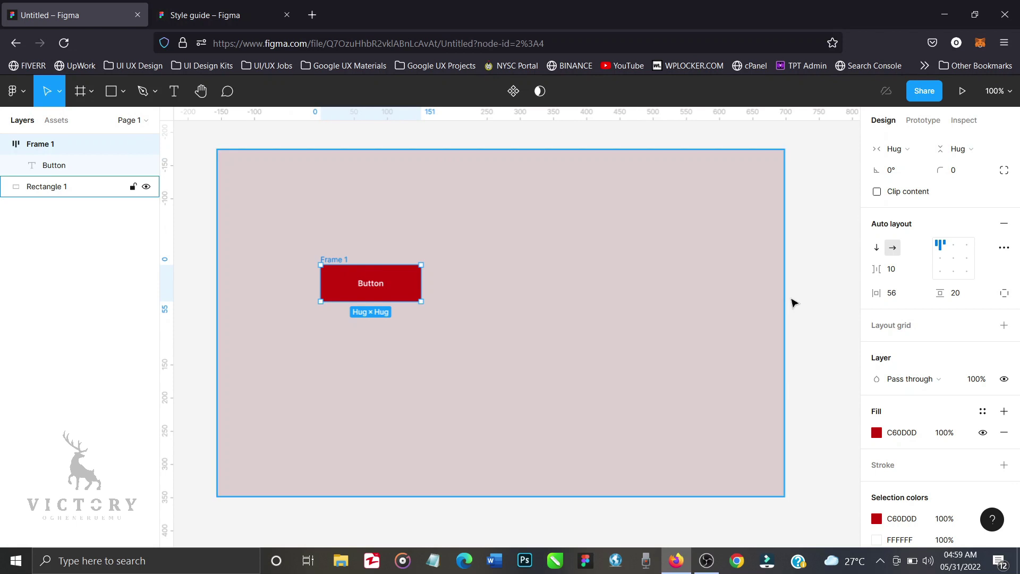
click(954, 259)
click(958, 170)
text(10)
key(Return)
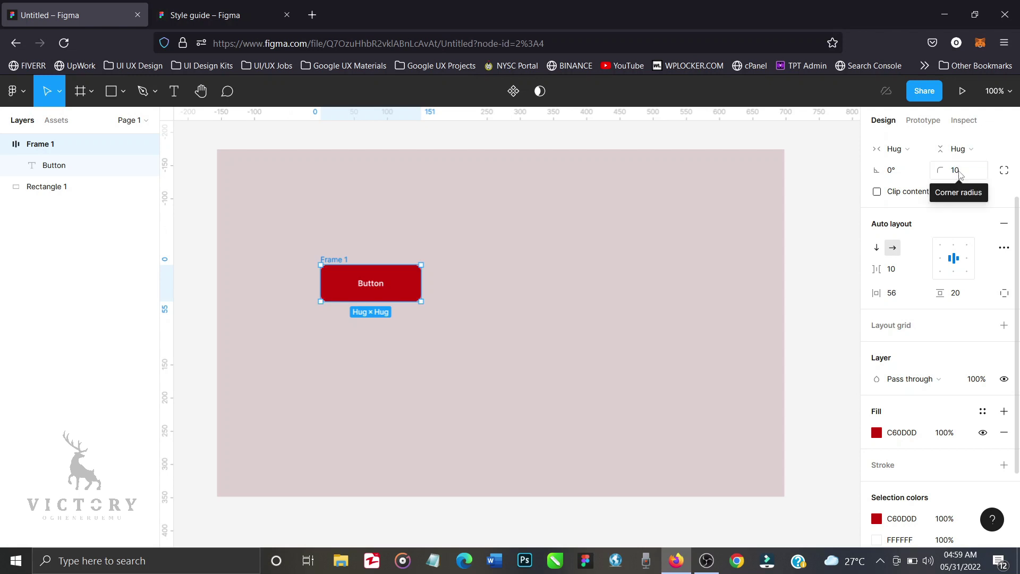
Step: Set the button frame's corner radius to 4 and move it near the rectangle's upper-left corner, about X -392, Y -223
click(960, 174)
text(0)
key(Return)
click(960, 174)
text(5)
key(Return)
click(835, 264)
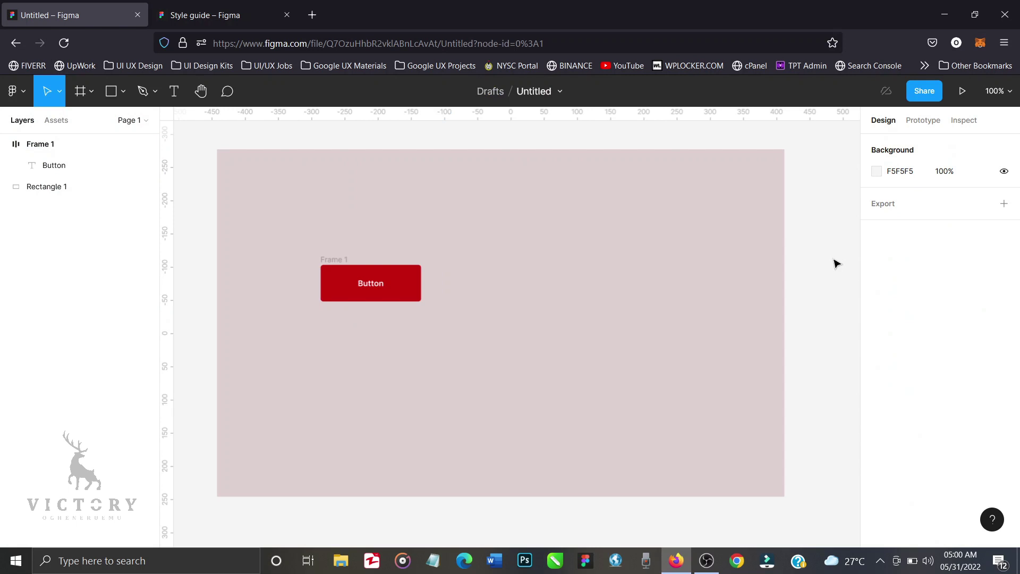
drag(409, 298, 340, 218)
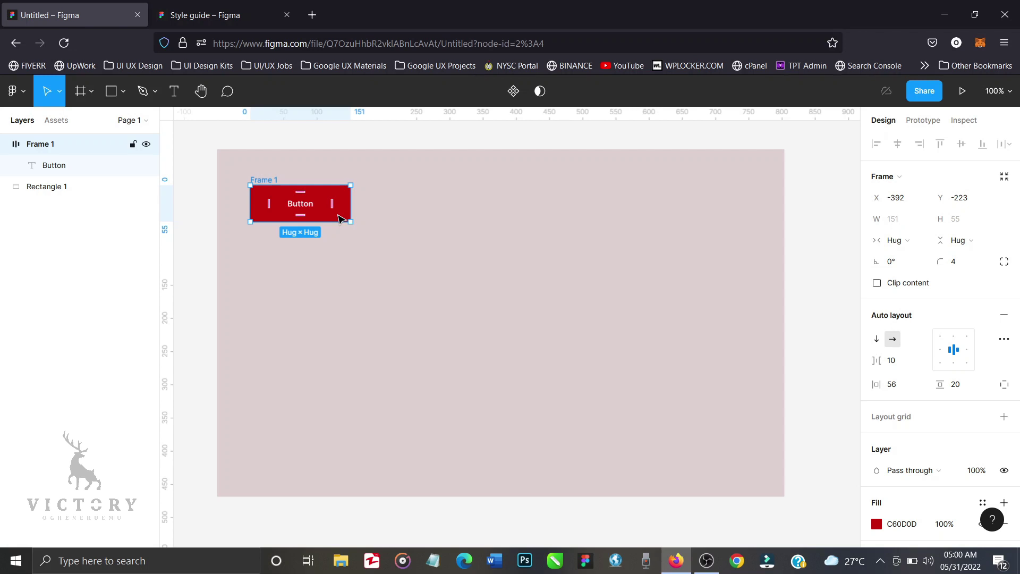
Step: Duplicate the button frame three times straight down, evenly spaced 17 px apart, to form a column of four buttons
alt+drag(338, 218, 340, 266)
key(ctrl+d)
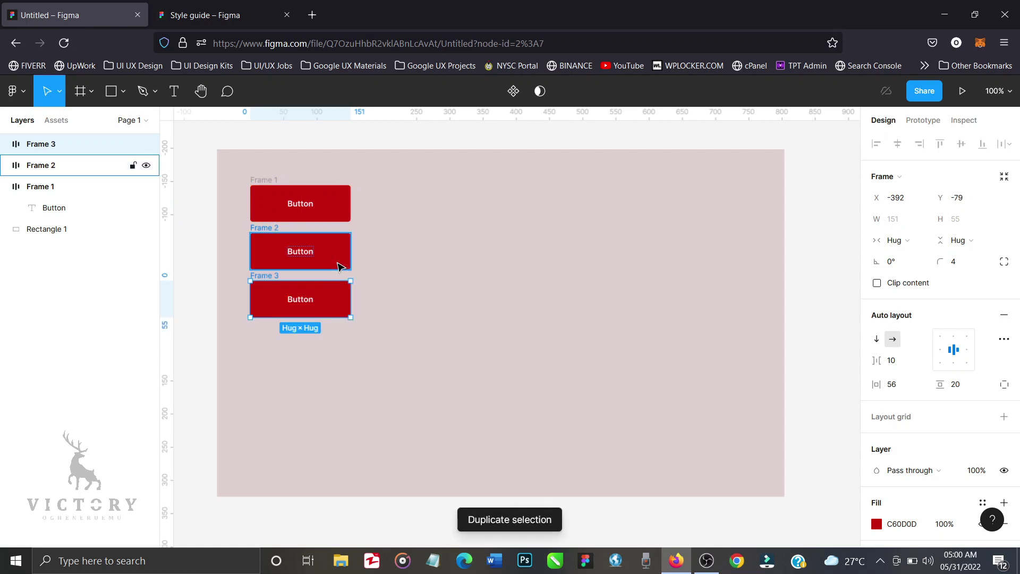
key(ctrl+d)
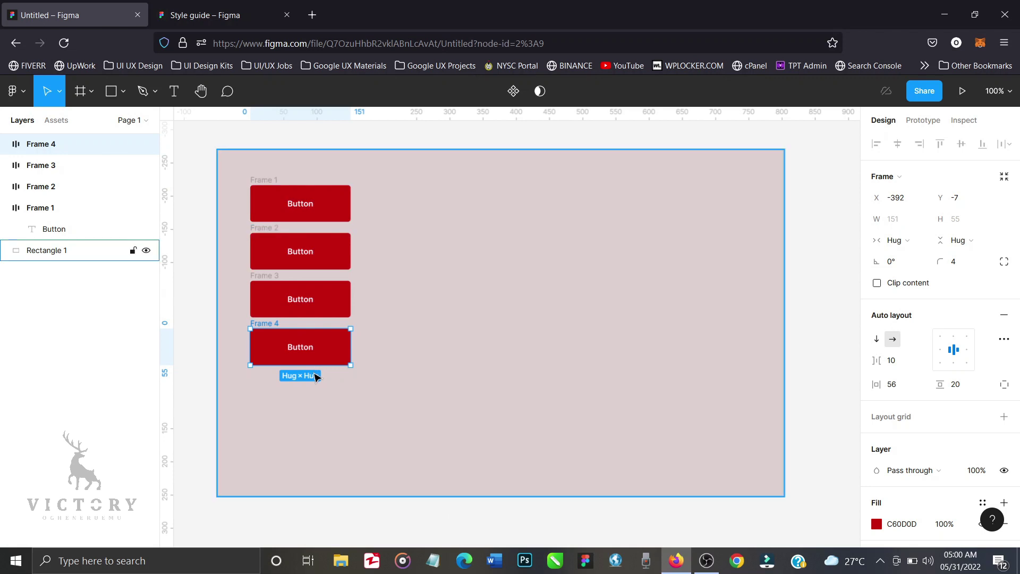
Step: Duplicate all four button frames without the background rectangle as a second column at X -67, and widen the copies to 314
drag(194, 180, 402, 391)
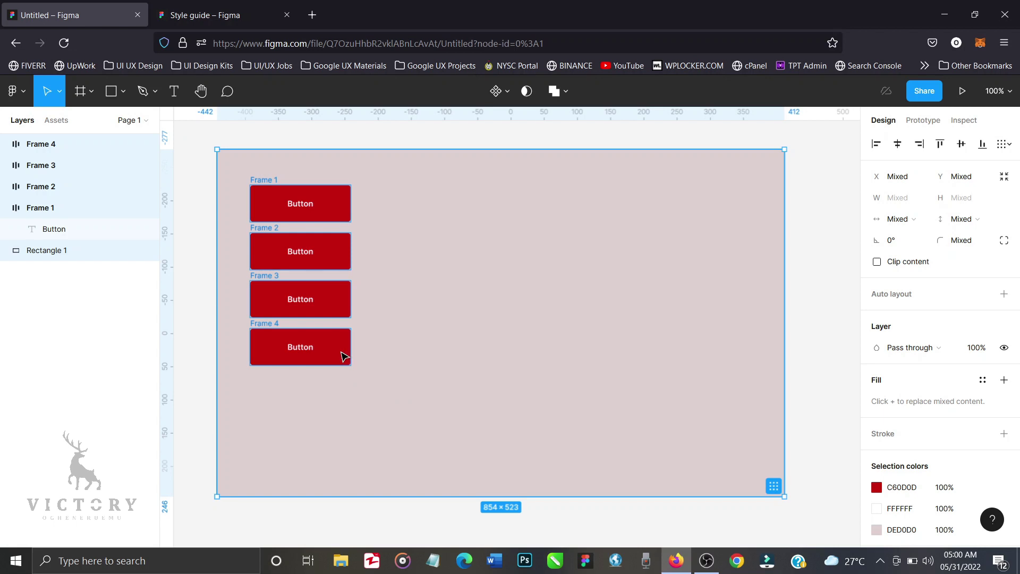
click(206, 283)
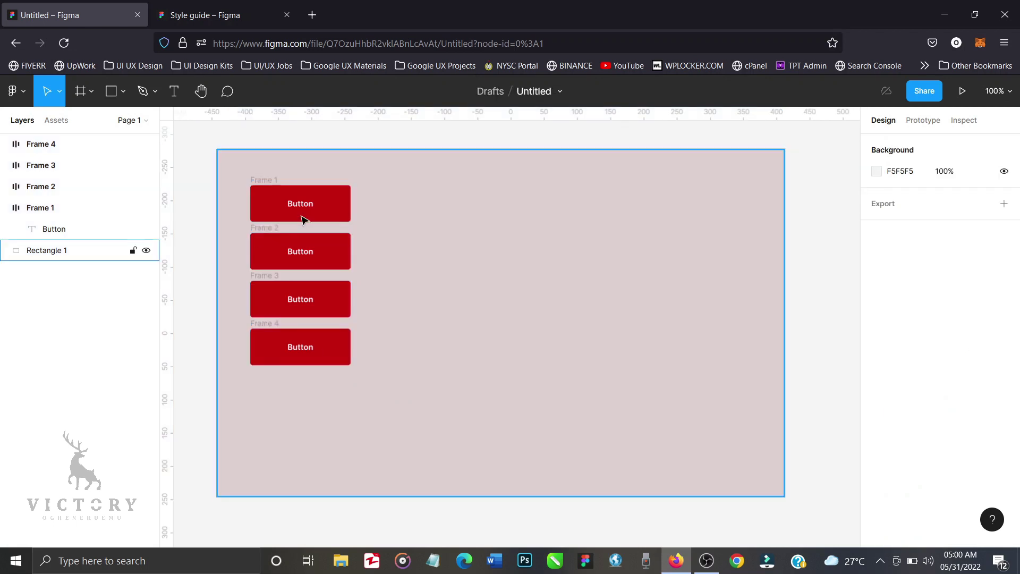
click(279, 187)
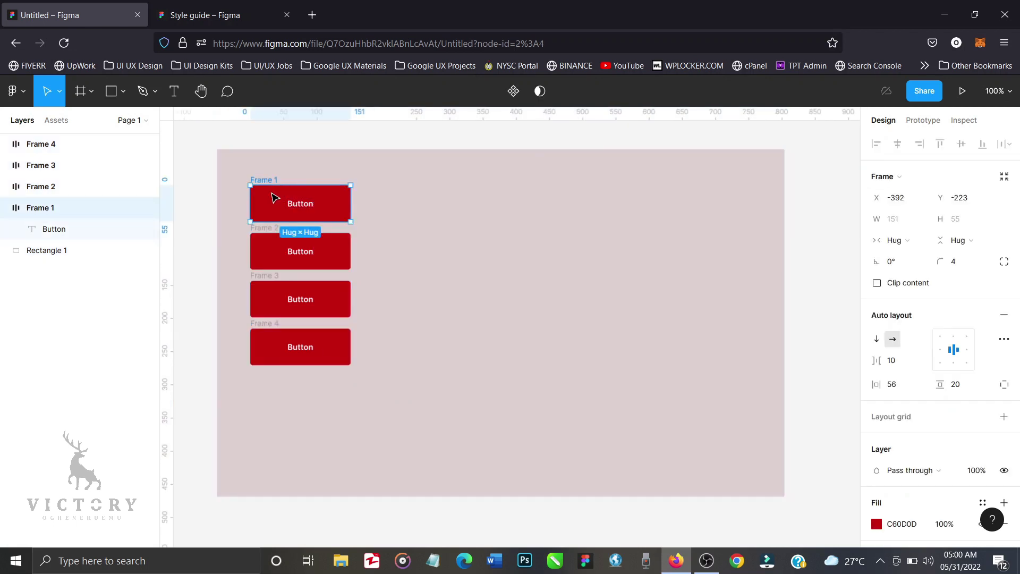
shift+click(271, 232)
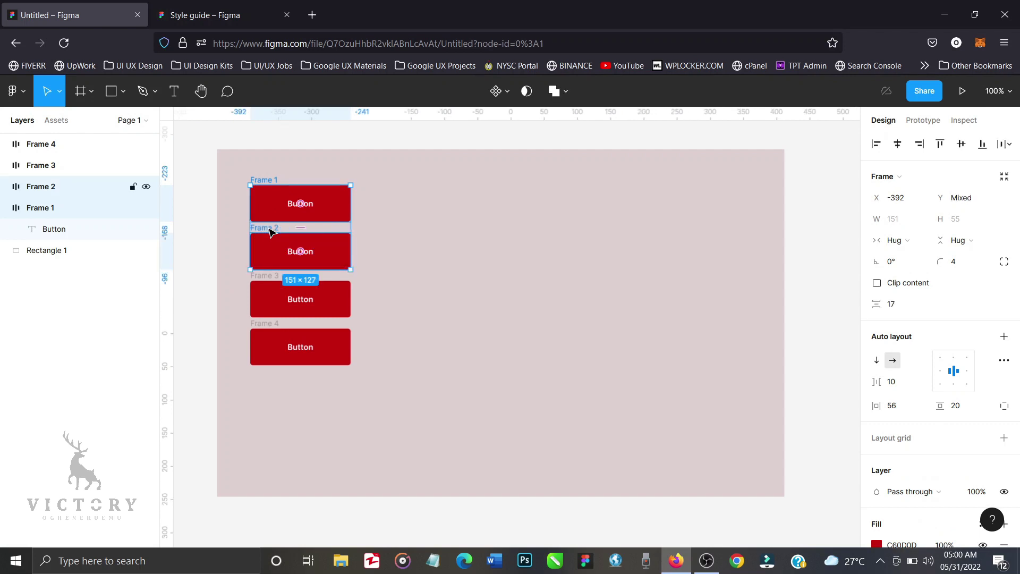
shift+click(264, 290)
shift+click(262, 330)
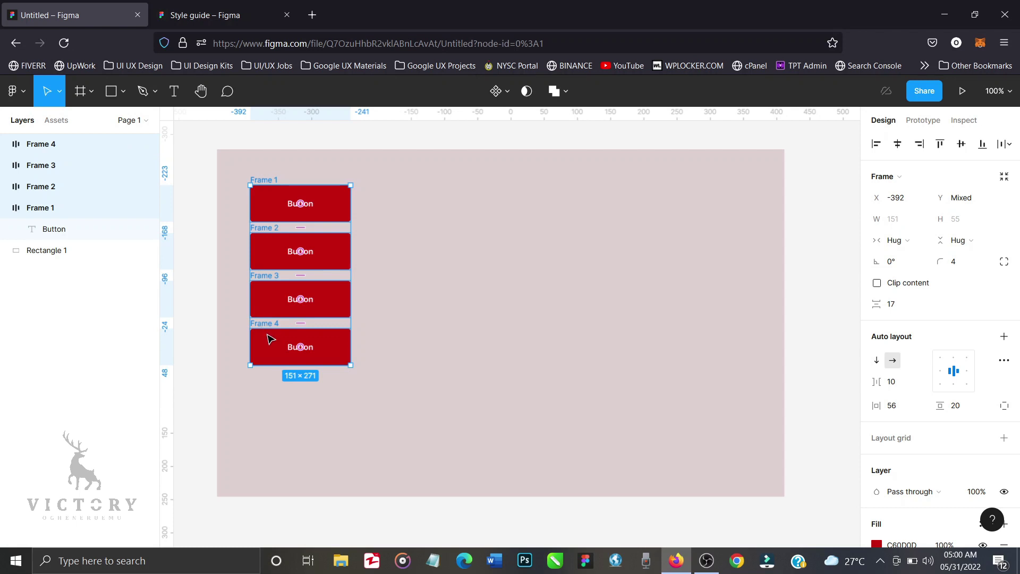
drag(342, 346, 485, 337)
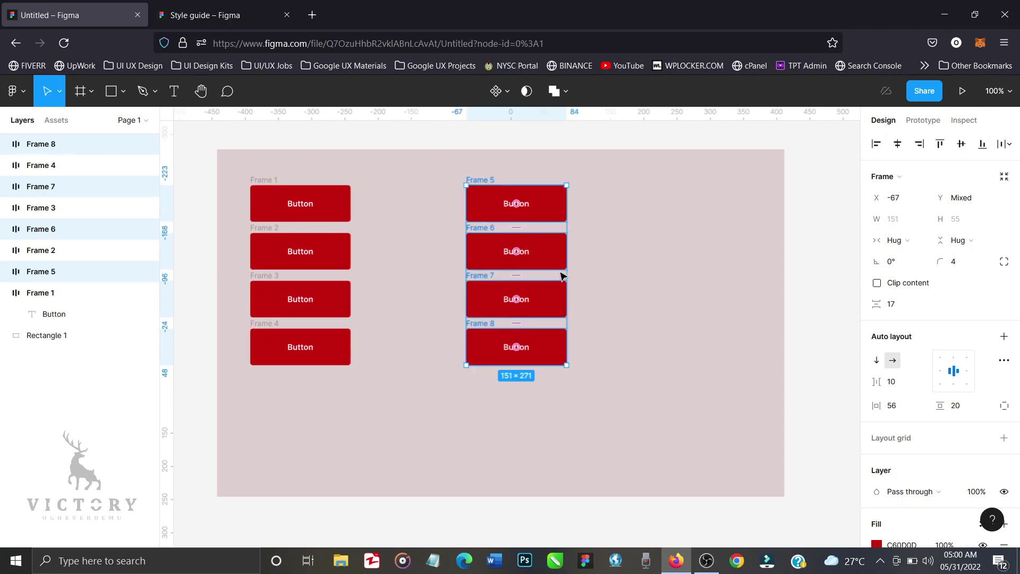
drag(563, 269, 672, 268)
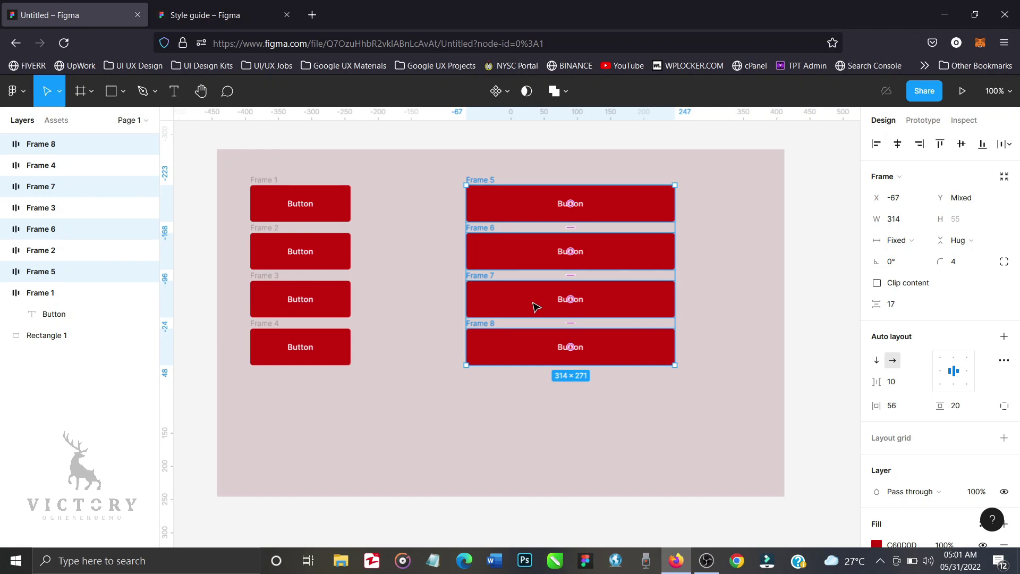
Step: Change the fill of the second small button, Frame 2, to dark red 7A0A0A
click(326, 240)
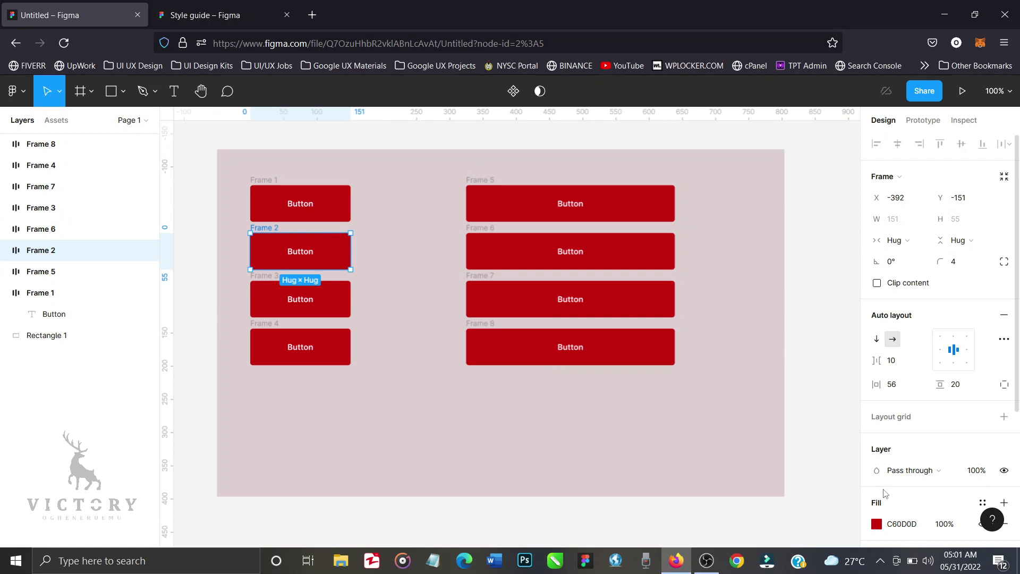
click(877, 526)
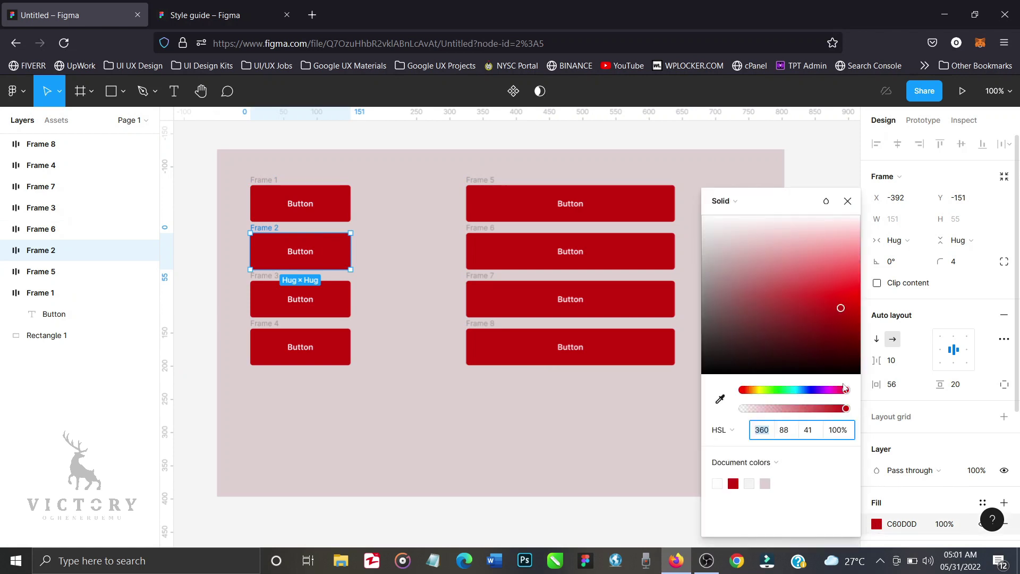
click(836, 335)
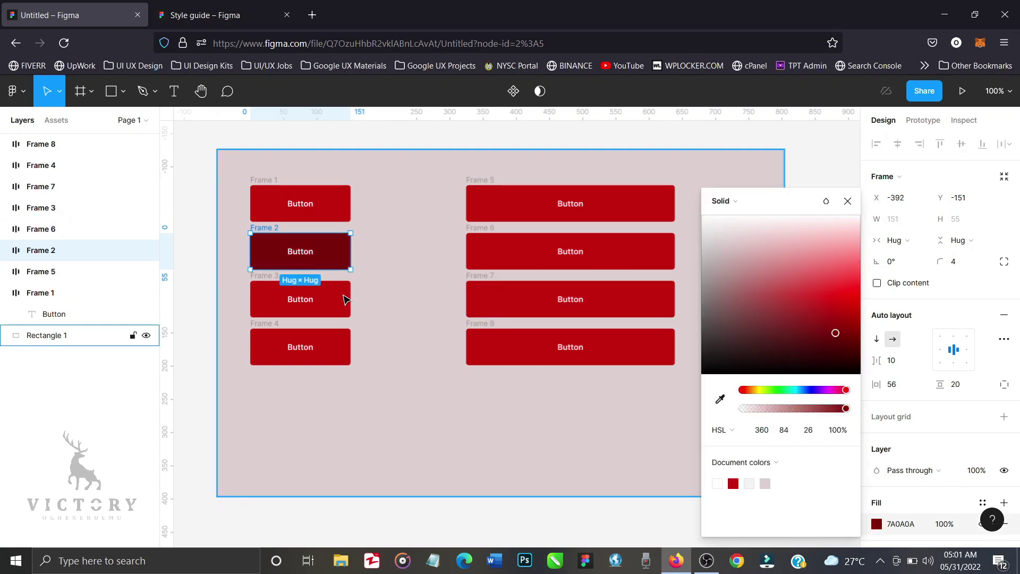
Step: Change the fill of the third small button, Frame 3, to muted red C65D5D
click(346, 296)
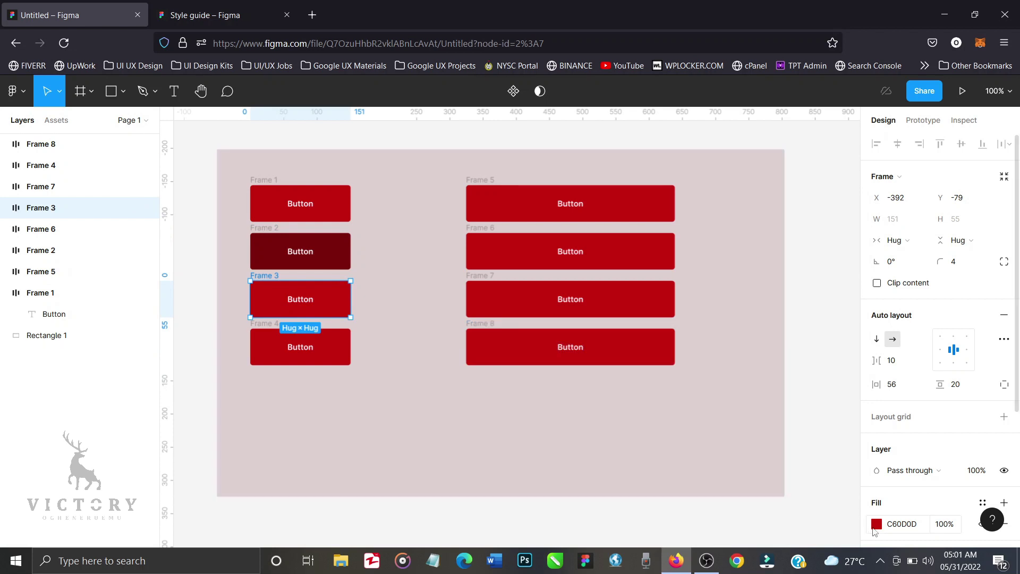
click(876, 525)
drag(764, 280, 778, 289)
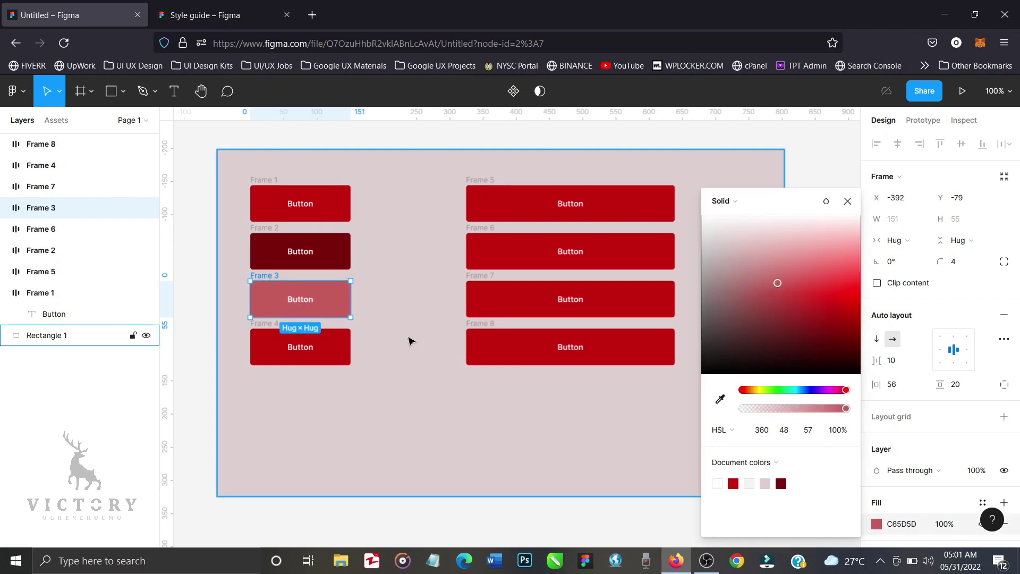
Step: Change the fill of the fourth small button, Frame 4, to pale pink E6B1B1
click(340, 345)
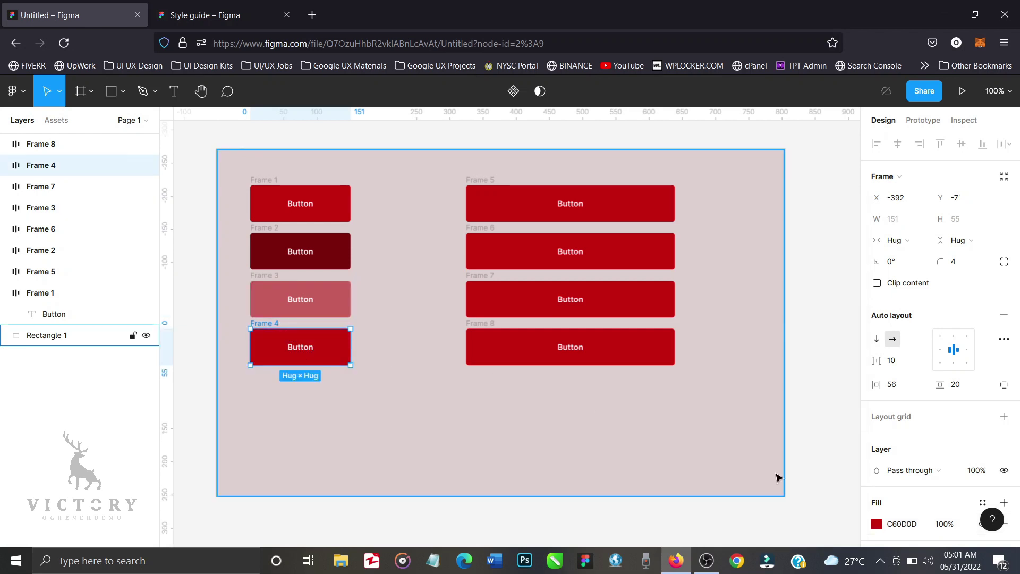
click(877, 524)
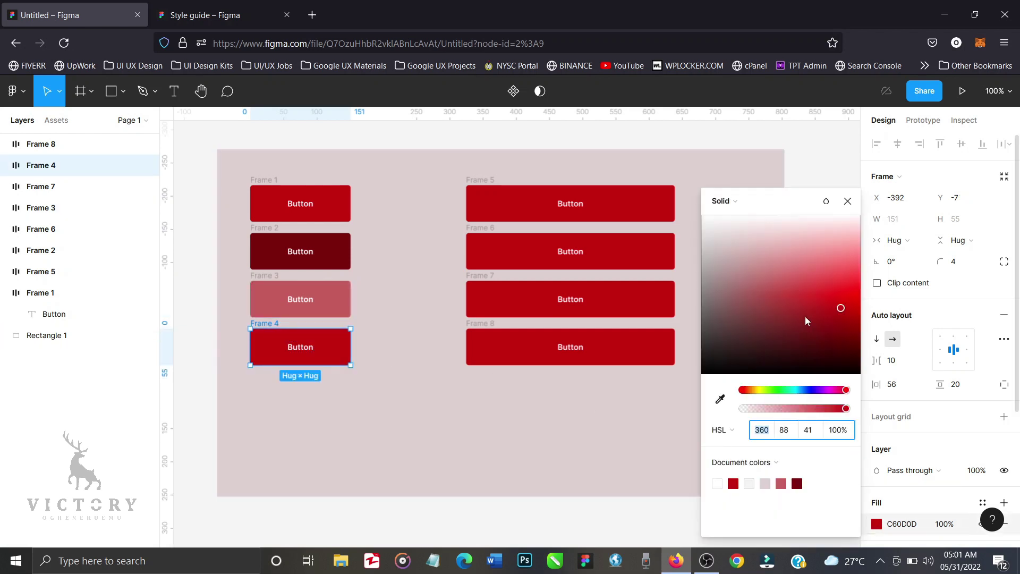
click(747, 245)
click(769, 249)
click(786, 257)
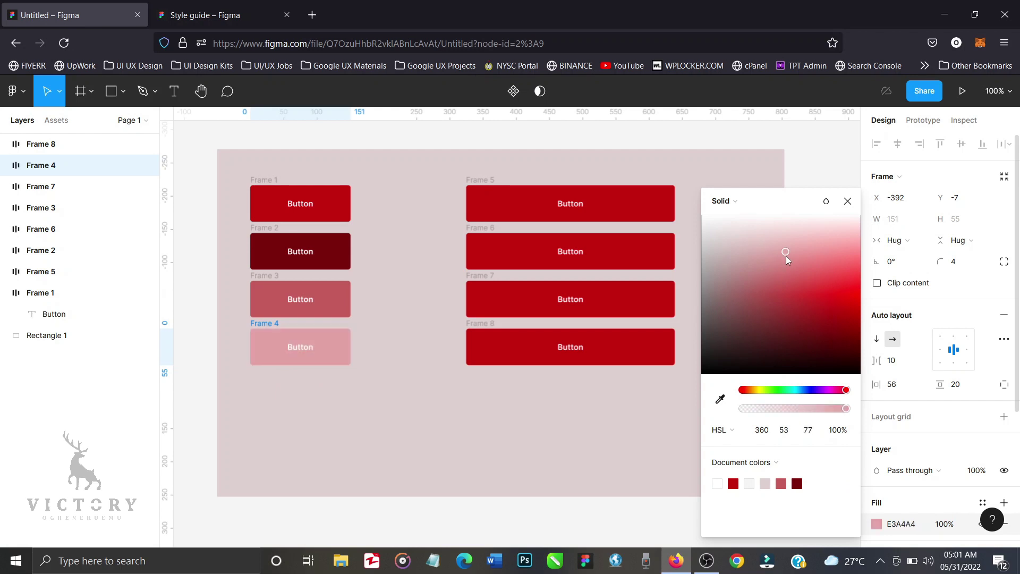
click(776, 248)
click(785, 248)
click(783, 246)
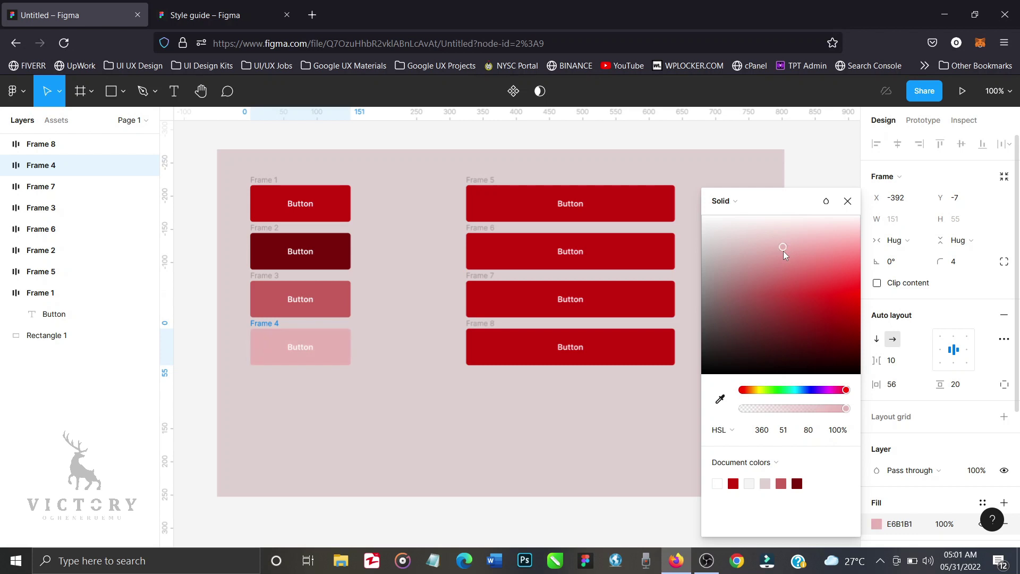
click(847, 201)
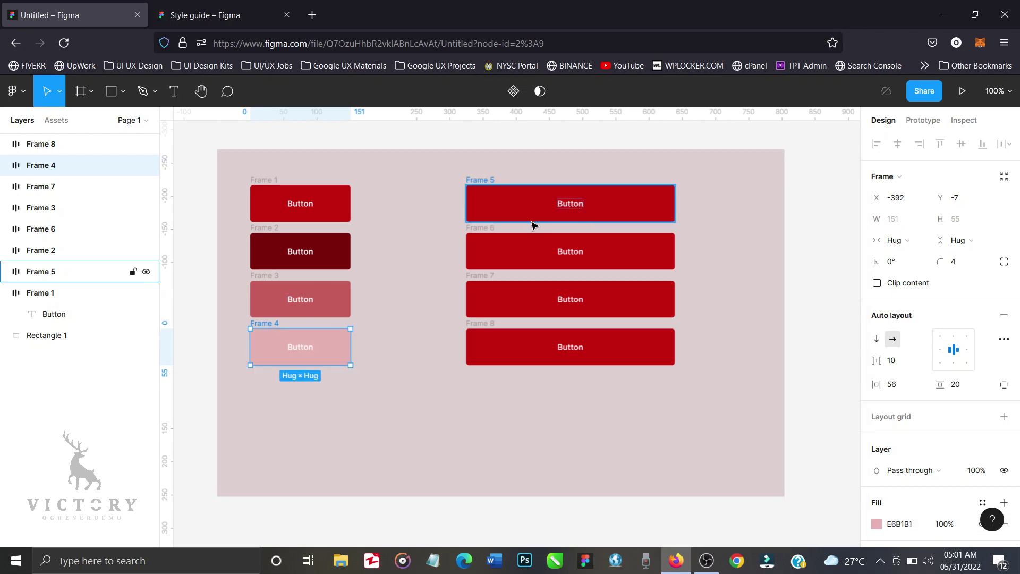
Step: Copy the fill value 7A0A0A from the second small button and apply it to the wide button beside it, Frame 6
click(350, 249)
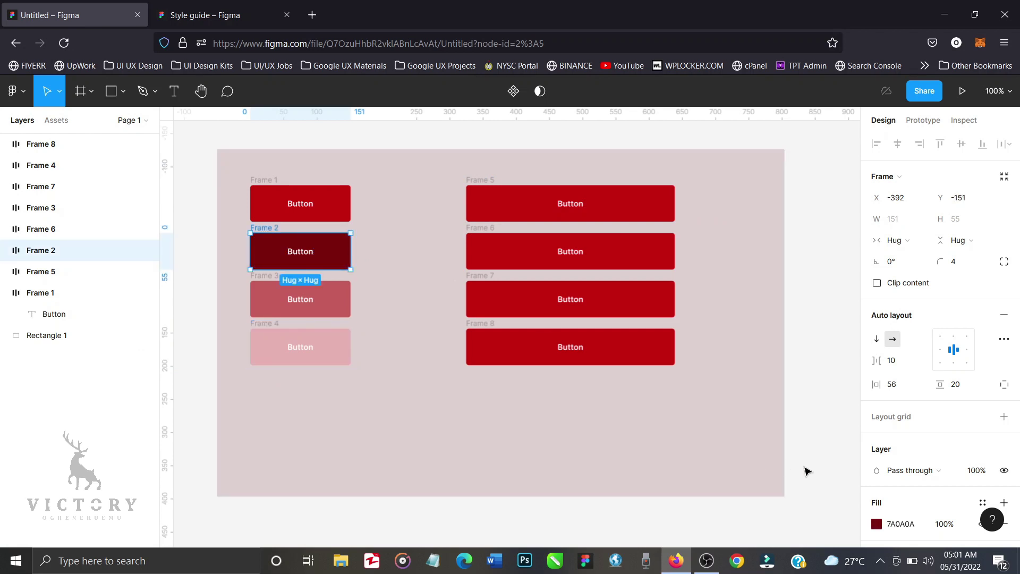
click(903, 525)
key(ctrl+c)
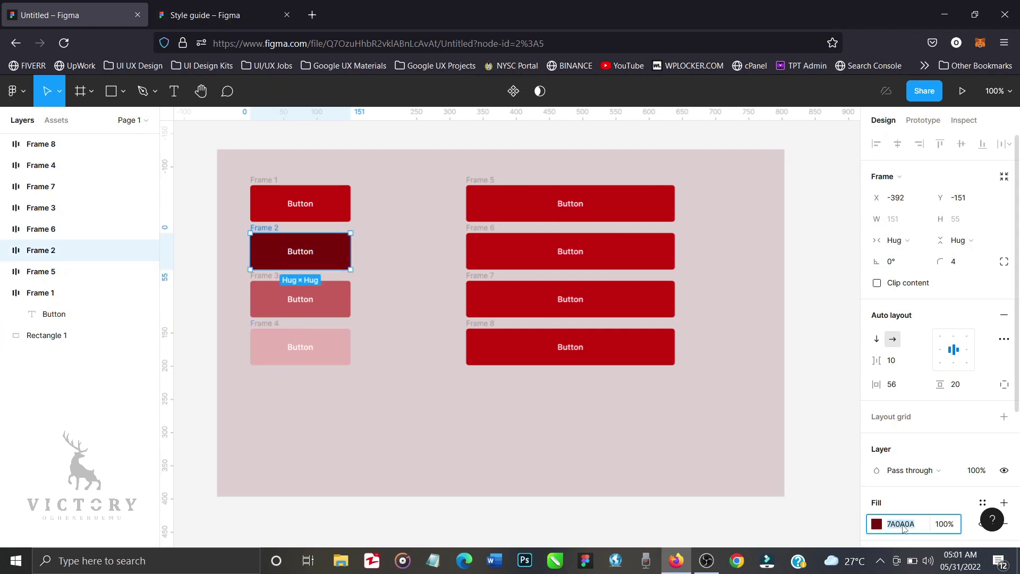
click(663, 268)
click(903, 523)
key(ctrl+v)
key(Return)
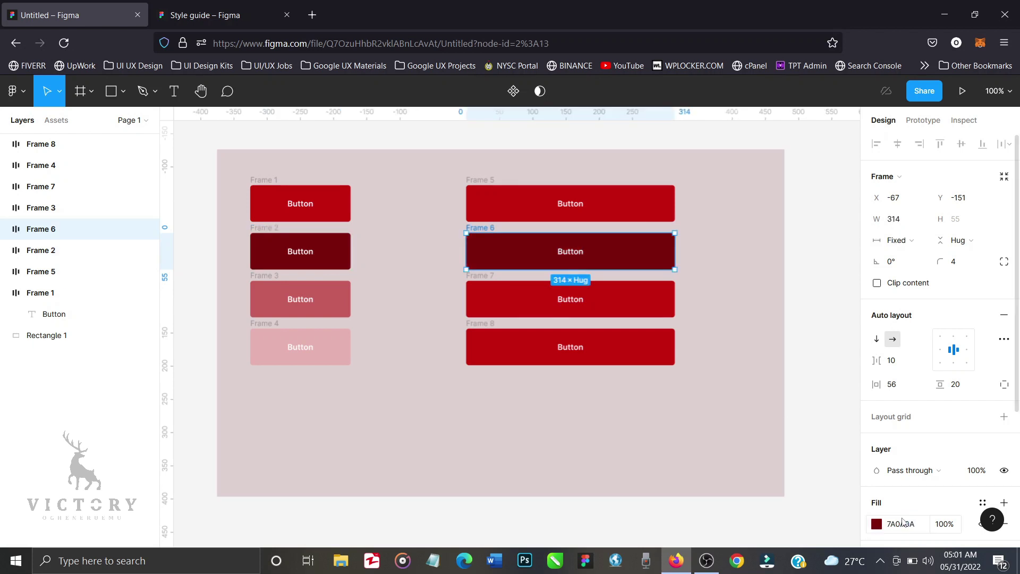
Step: Copy the properties of Frame 3 onto wide button Frame 7 and those of Frame 4 onto Frame 8, matching their fills
click(342, 310)
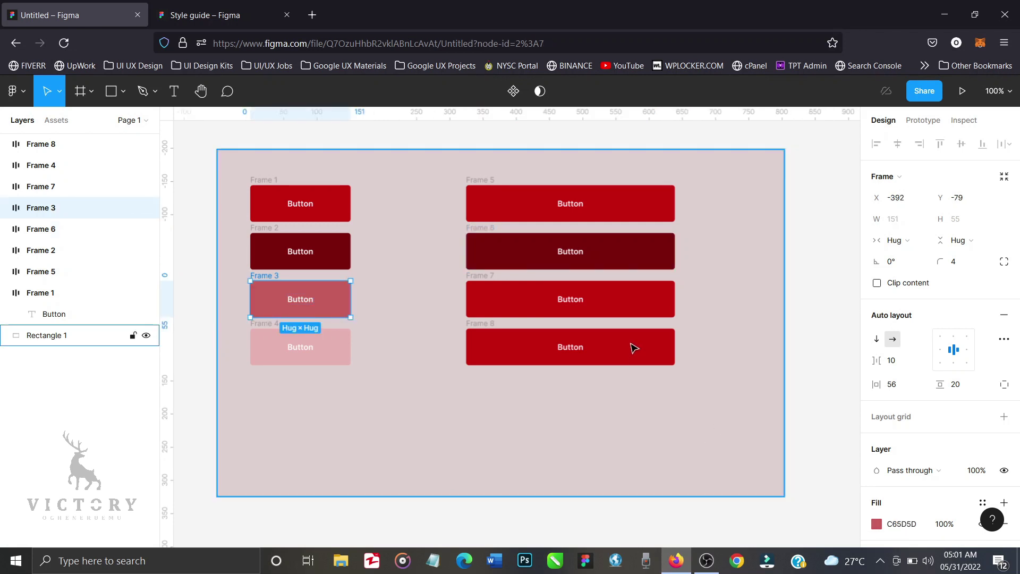
click(671, 311)
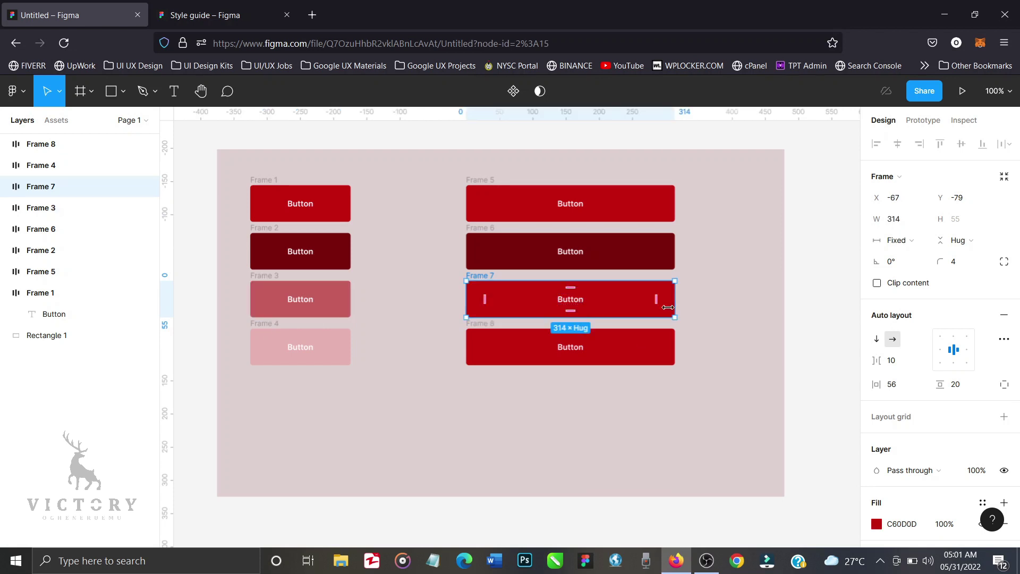
key(ctrl+alt+v)
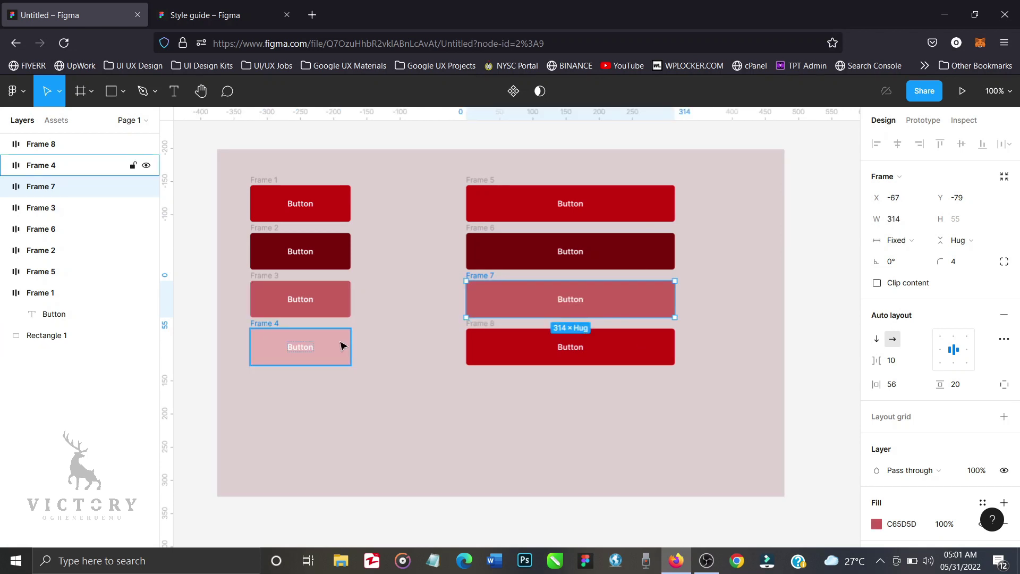
click(343, 346)
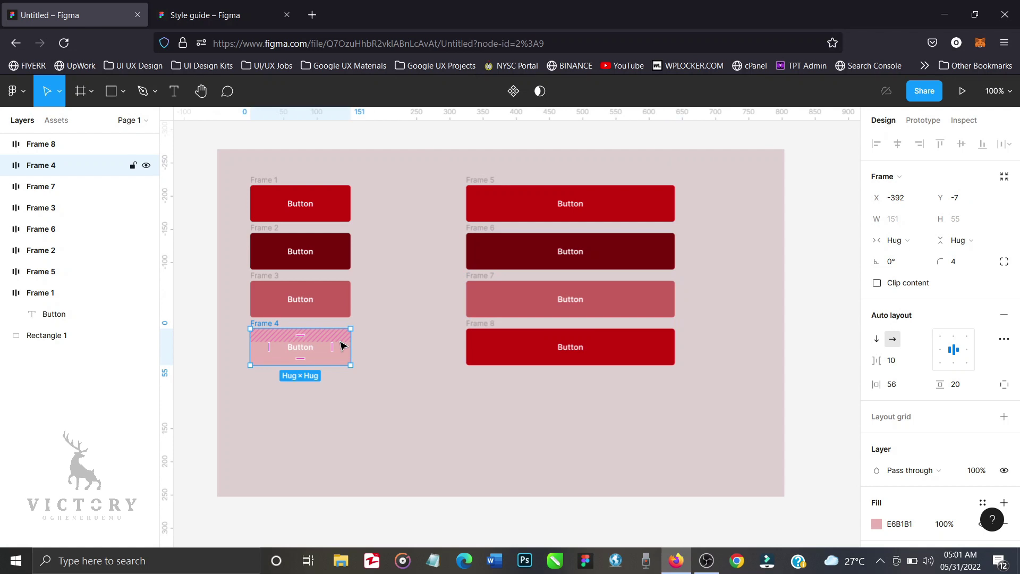
click(488, 357)
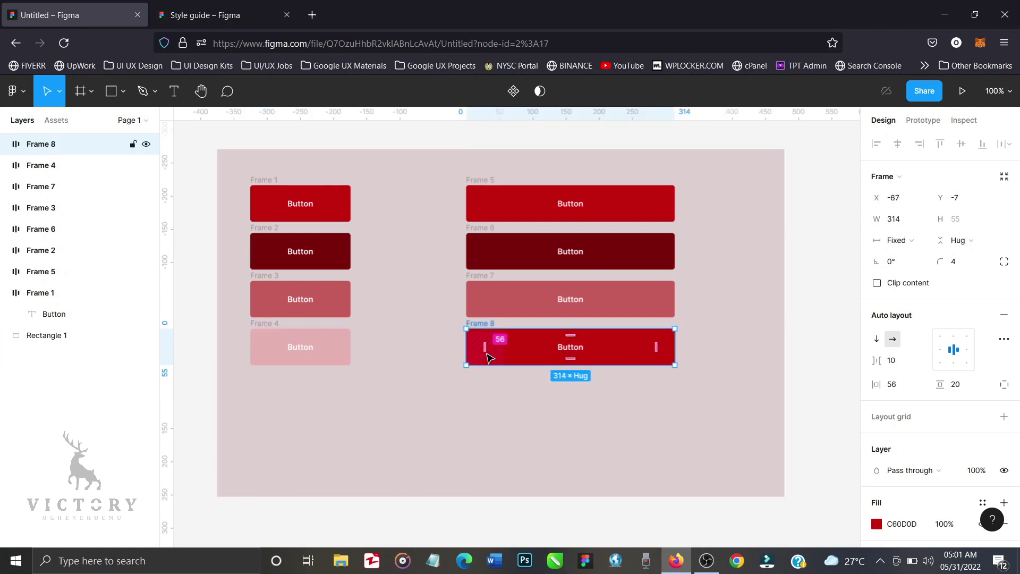
key(ctrl+alt+v)
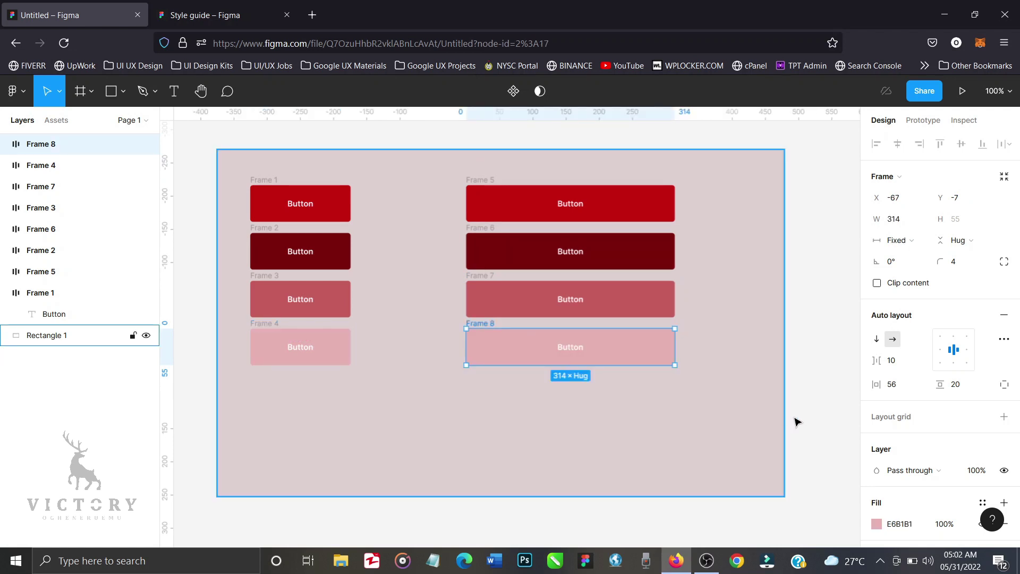
click(805, 418)
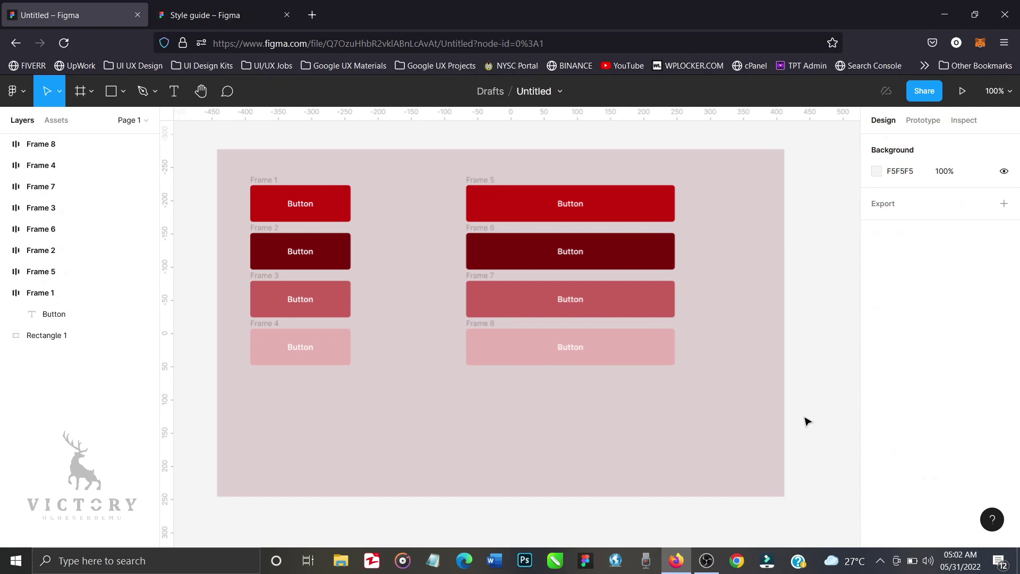
Step: Extend the background rectangle downward to a height of 735, keeping its 854 width
scroll(806, 419, down, 2)
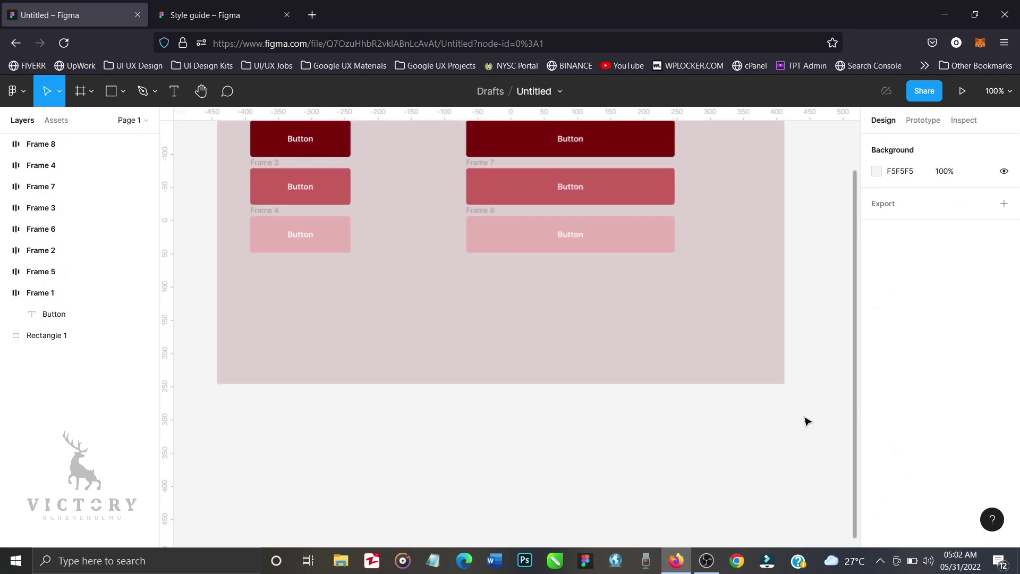
click(488, 383)
double_click(498, 383)
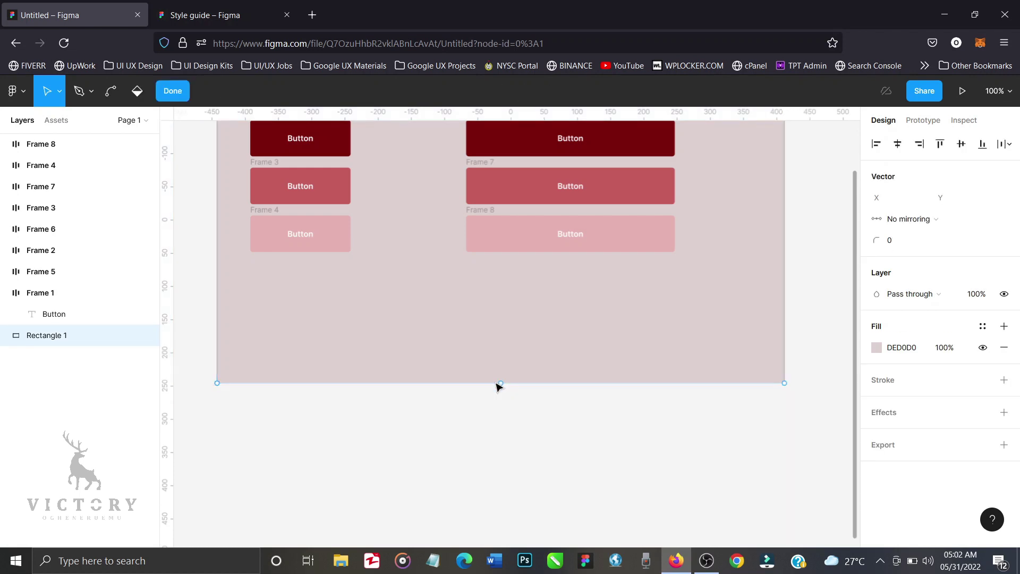
key(Escape)
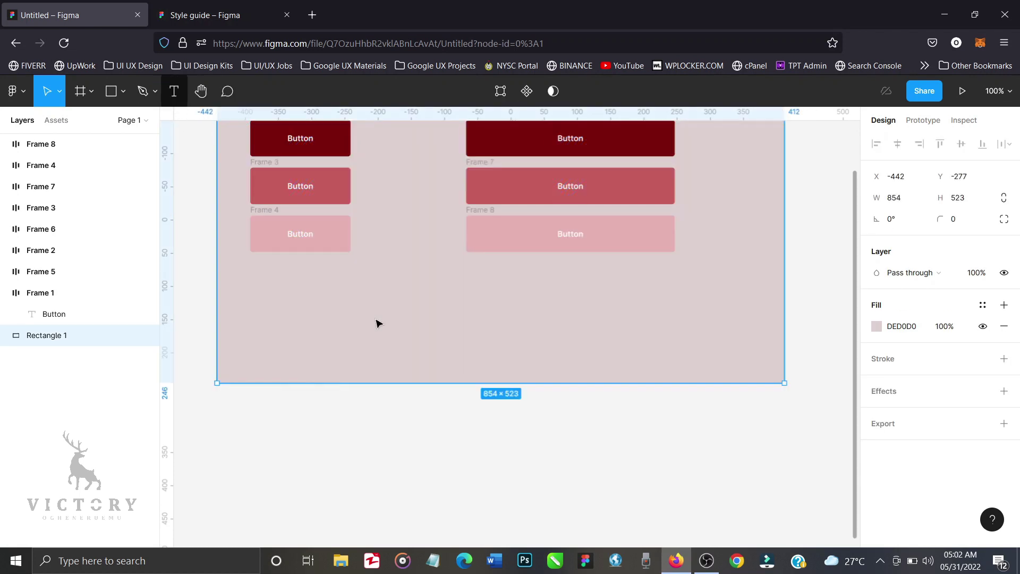
drag(464, 382, 464, 523)
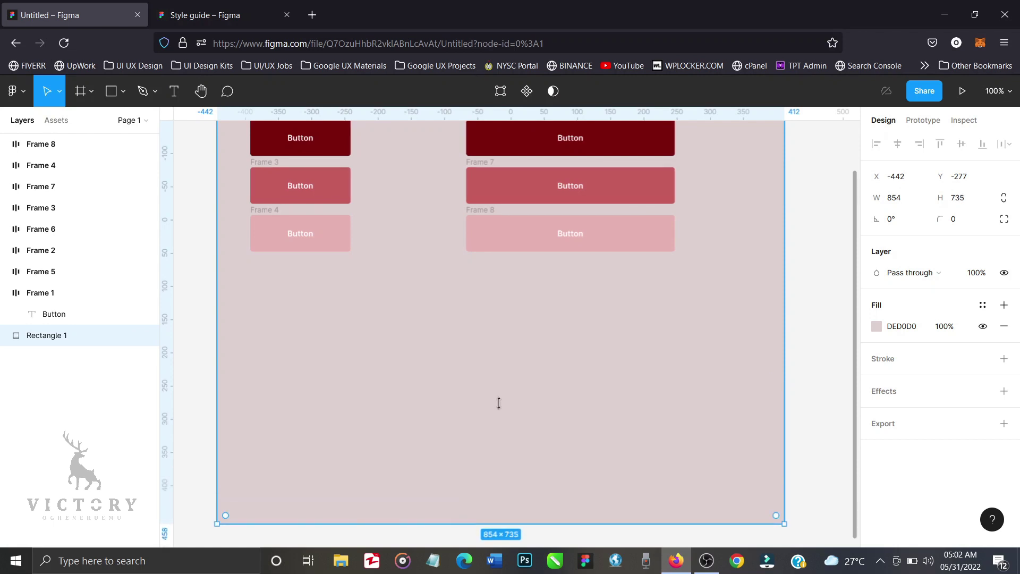
Step: Duplicate all eight button frames and place the copies in the empty lower part of the background rectangle
scroll(505, 371, up, 4)
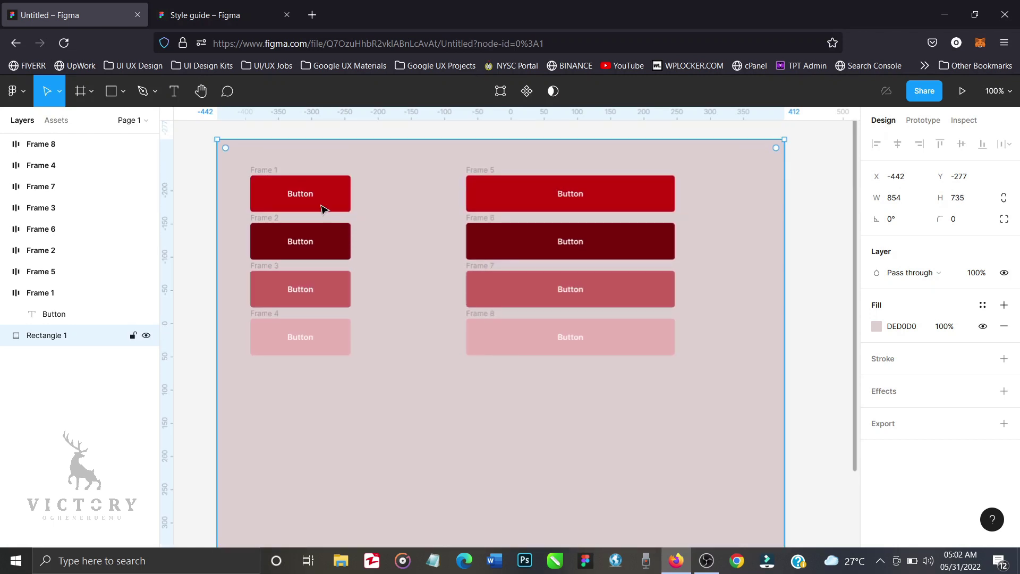
click(68, 292)
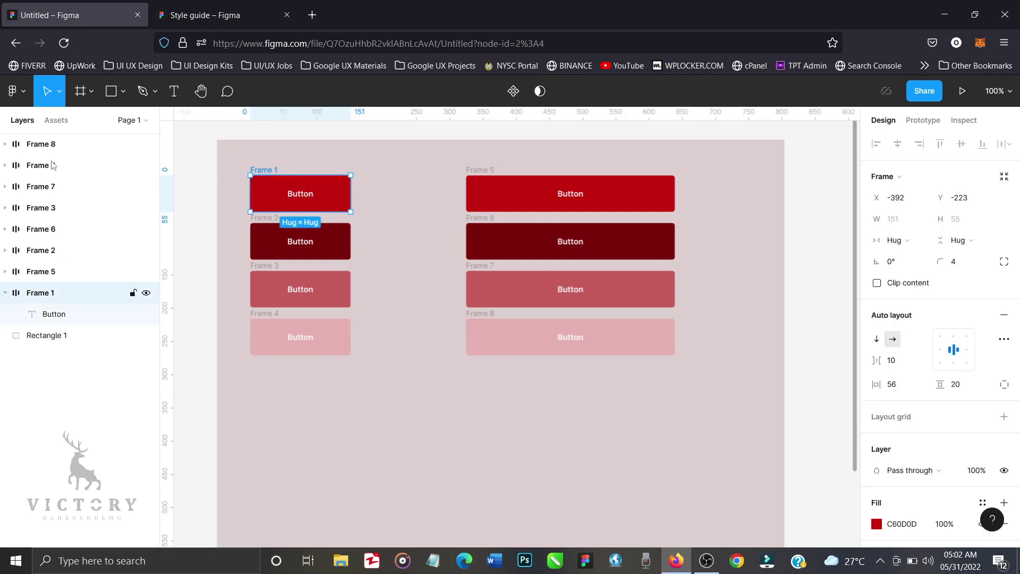
shift+click(52, 144)
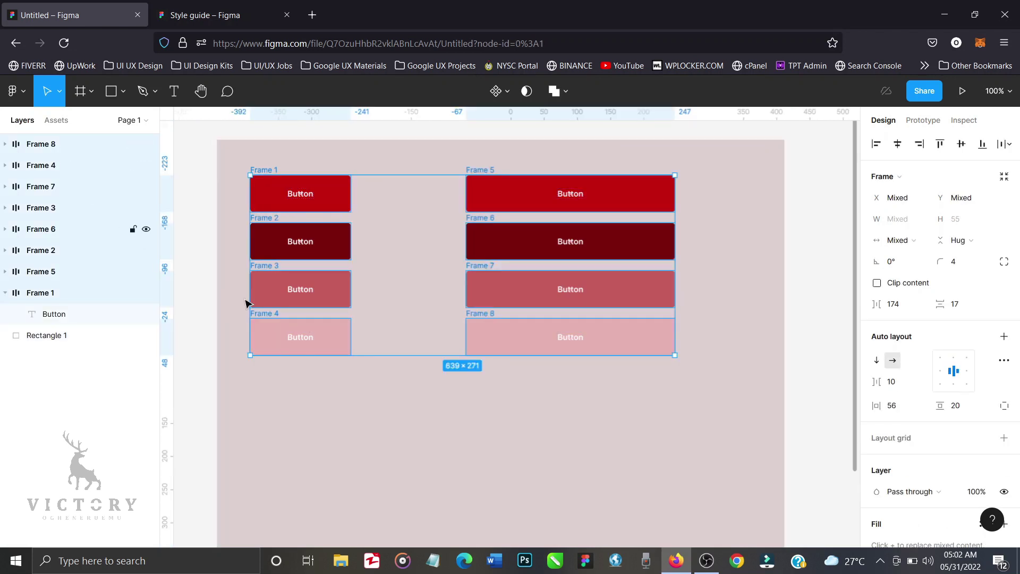
drag(332, 349, 336, 325)
scroll(336, 325, up, 2)
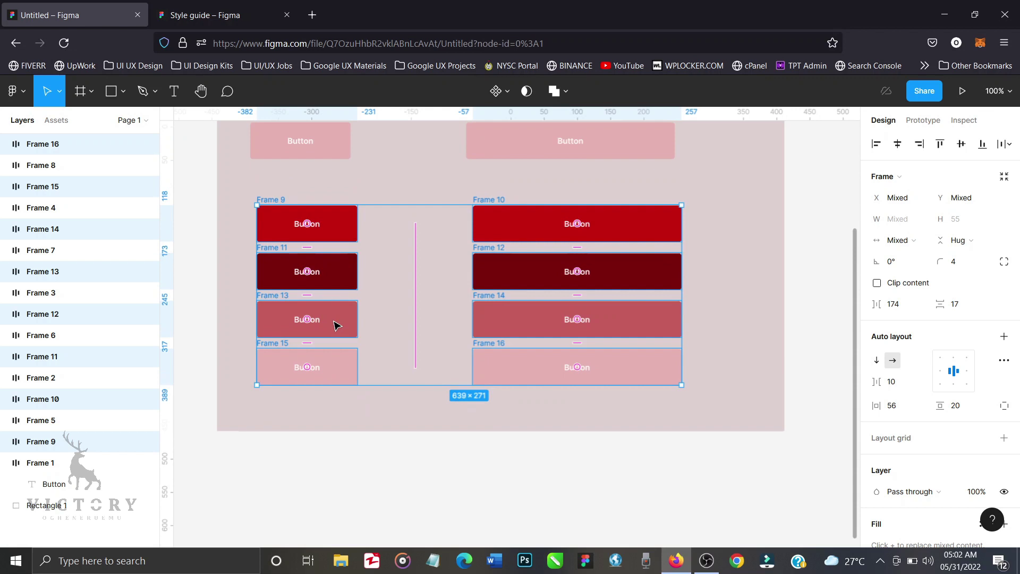
Step: Move the duplicated button set to X -392, Y 91, lining its columns up with the original buttons above
key(alt)
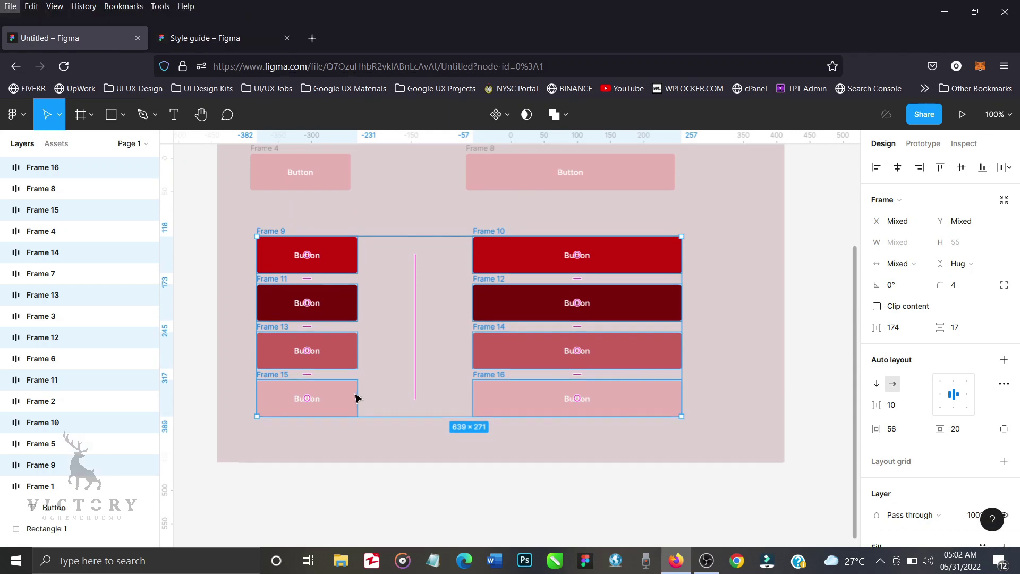
drag(346, 402, 342, 362)
scroll(677, 438, up, 3)
scroll(676, 437, left, 2)
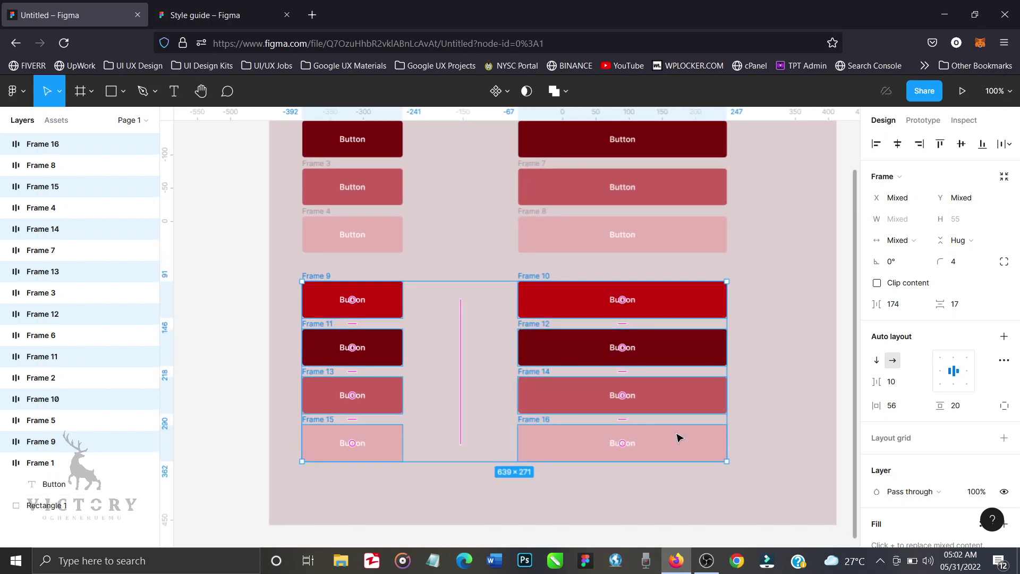
scroll(676, 437, up, 1)
scroll(677, 437, right, 2)
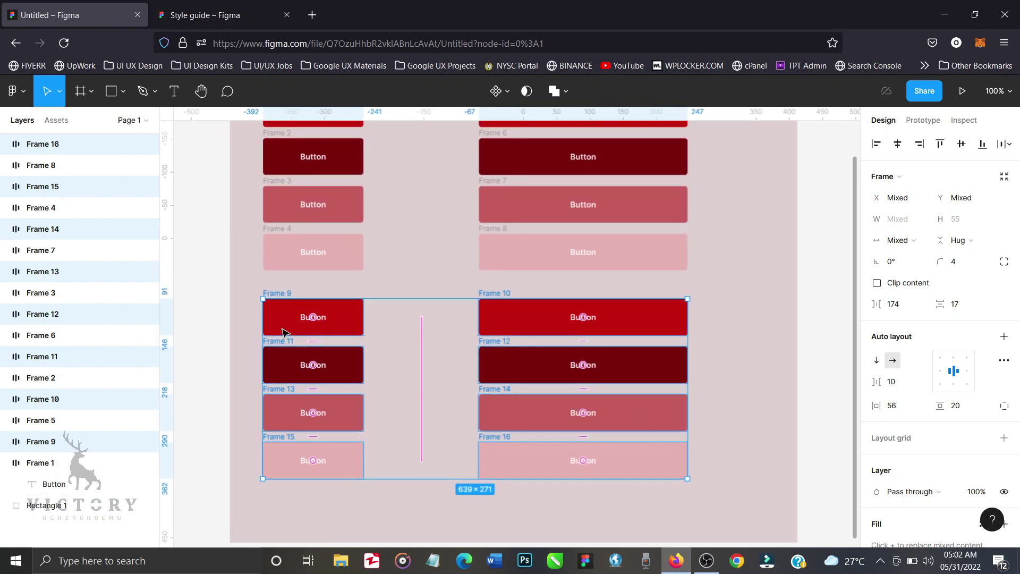
Step: Set the first duplicated small button, Frame 9, to blue 270DC6 and paste its properties onto the small buttons below it, through Frame 15
click(252, 325)
click(344, 316)
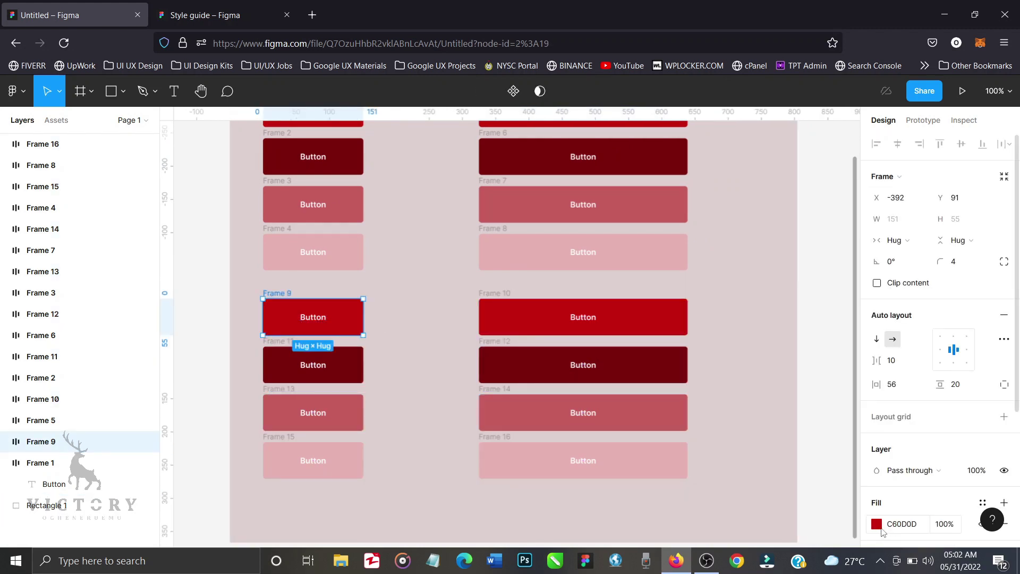
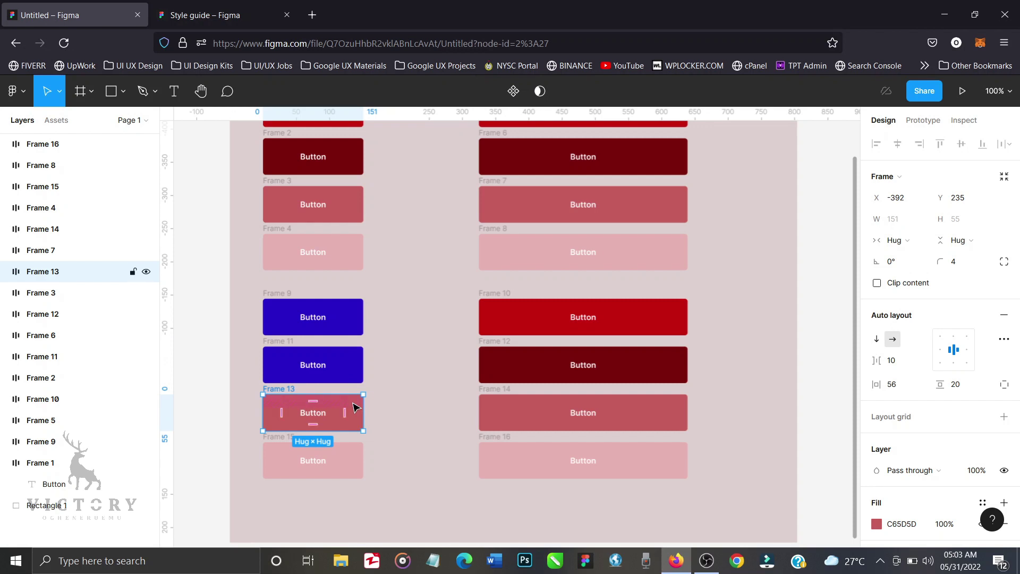
key(ctrl+alt+v)
click(349, 453)
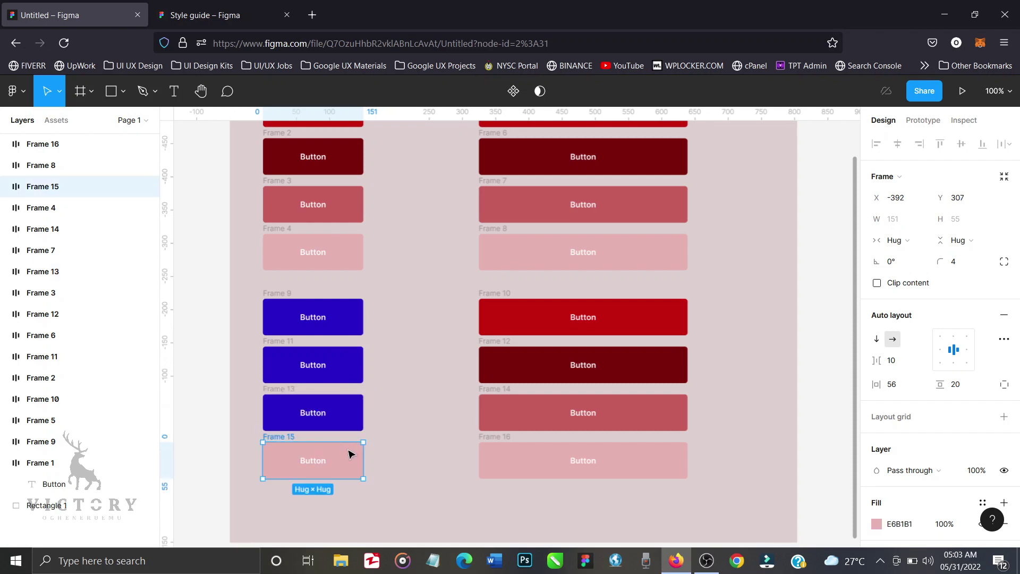
key(ctrl+alt+v)
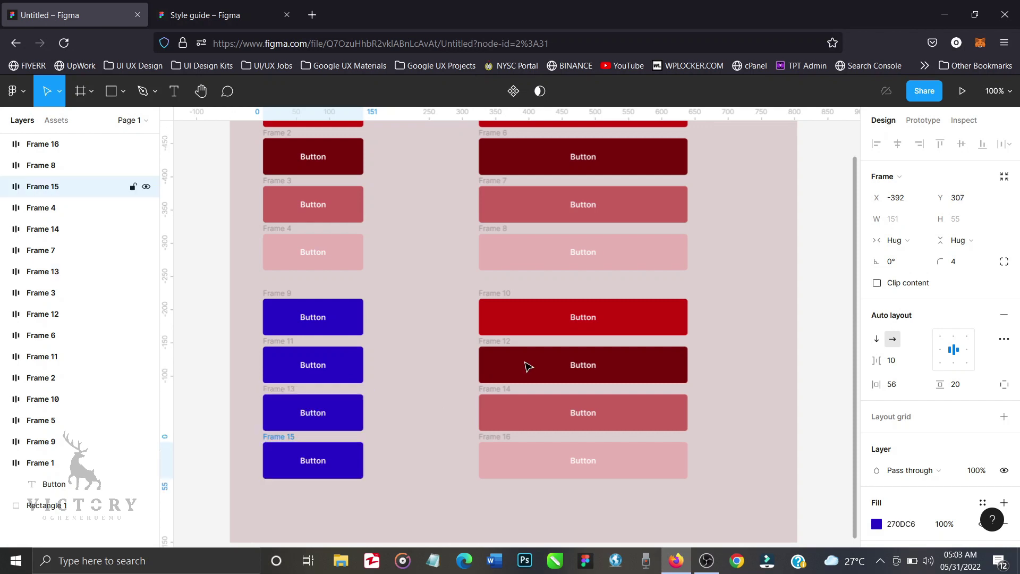
click(620, 335)
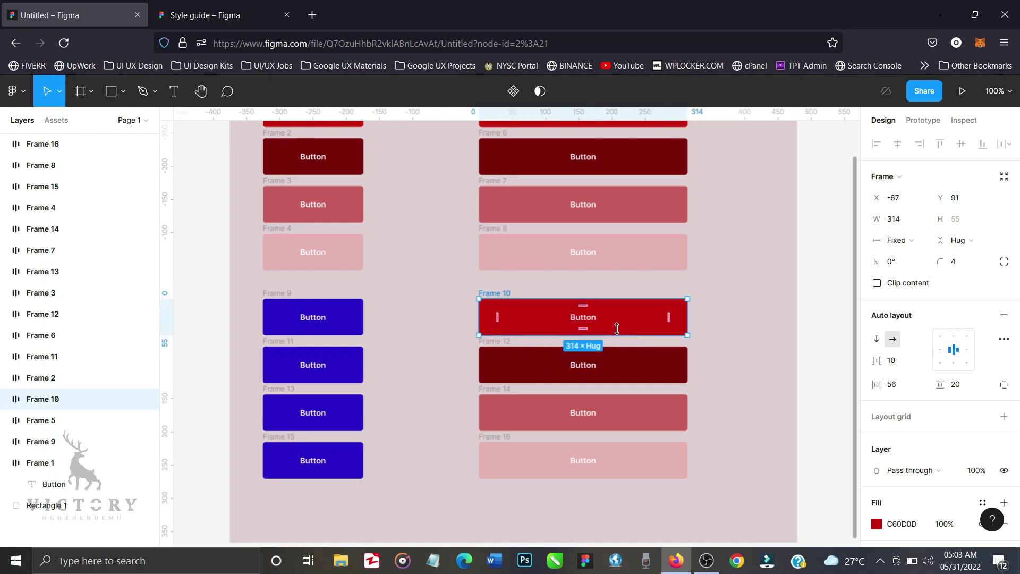
shift+click(657, 355)
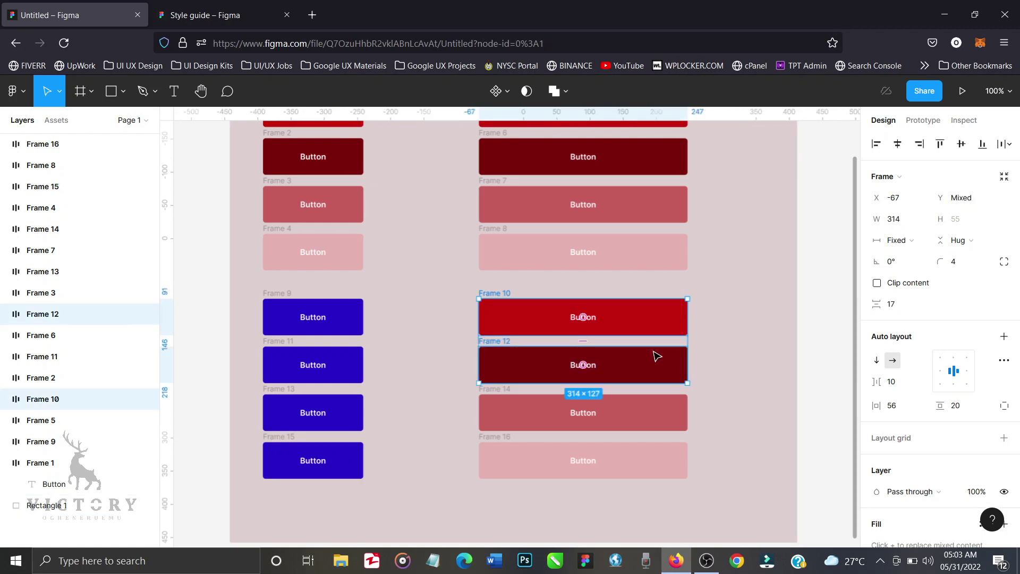
click(815, 372)
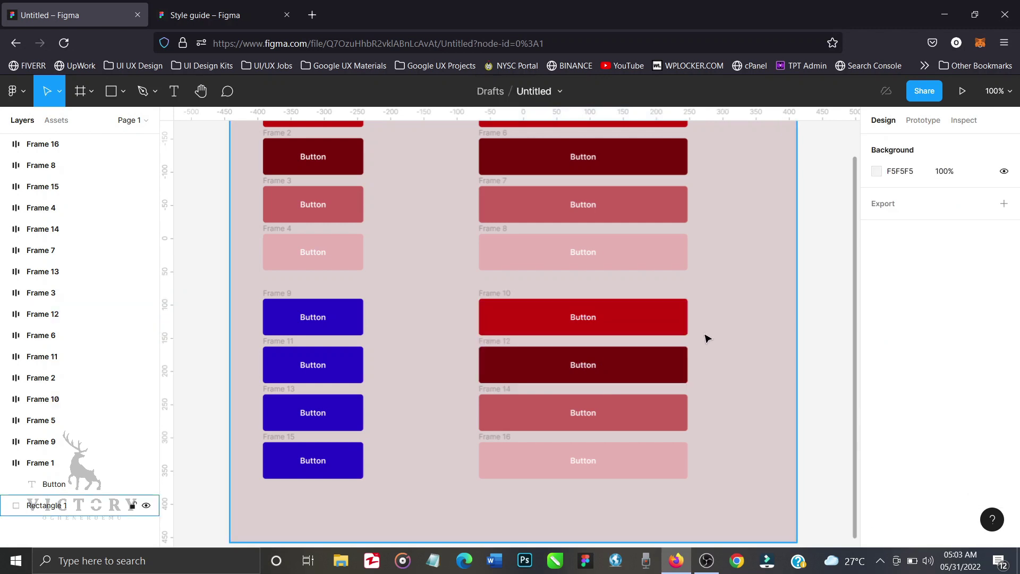
Step: Paste the blue 270DC6 button properties onto the four duplicated wide buttons, Frames 10, 12, 14 and 16
click(683, 330)
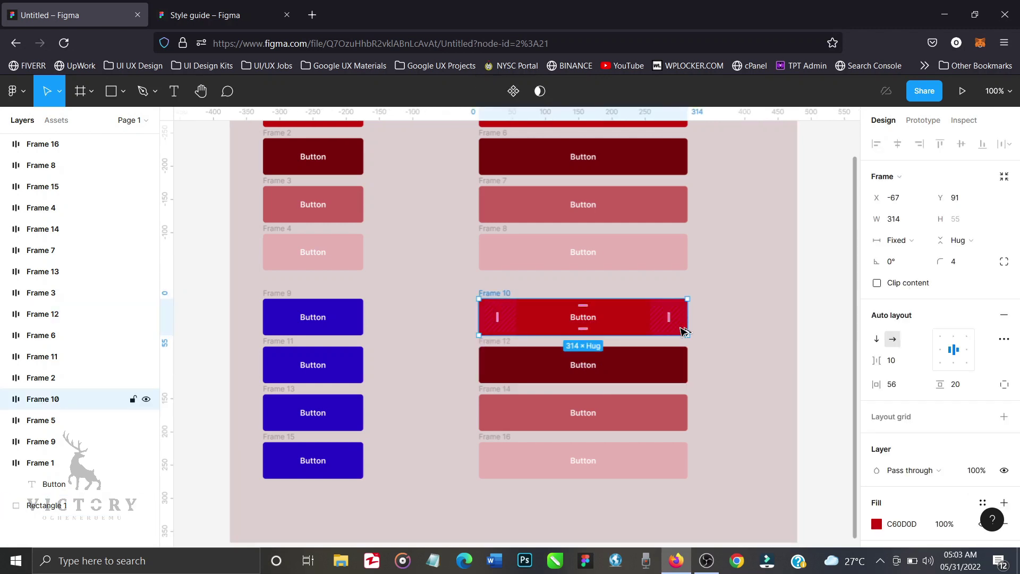
key(ctrl+z)
click(685, 354)
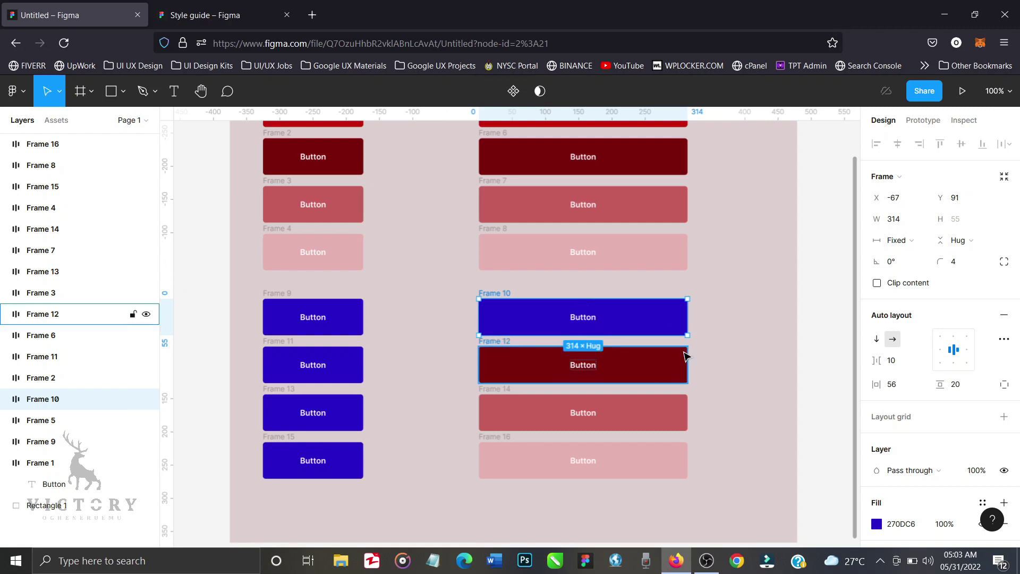
key(ctrl+alt+v)
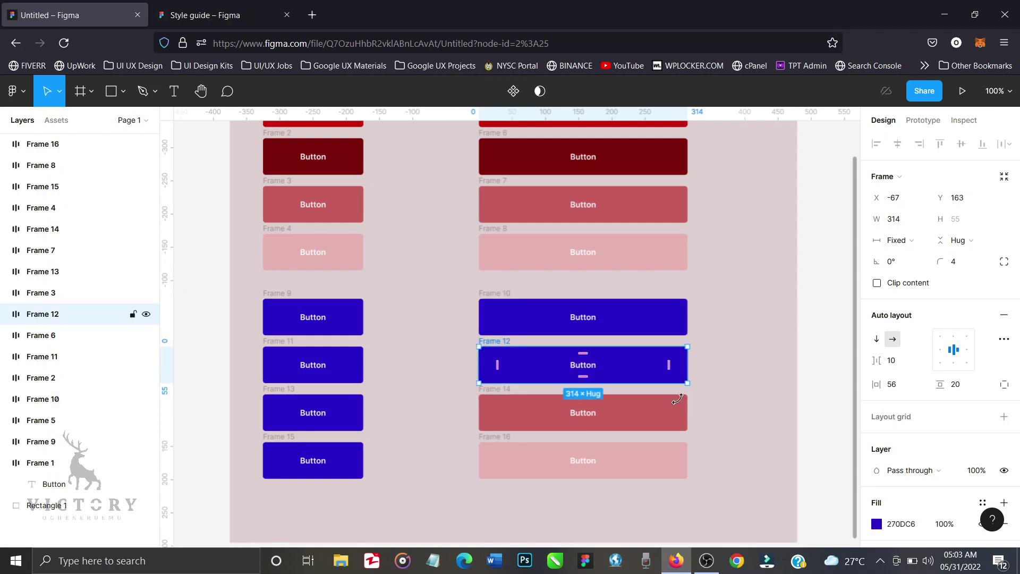
click(683, 410)
key(ctrl+alt+v)
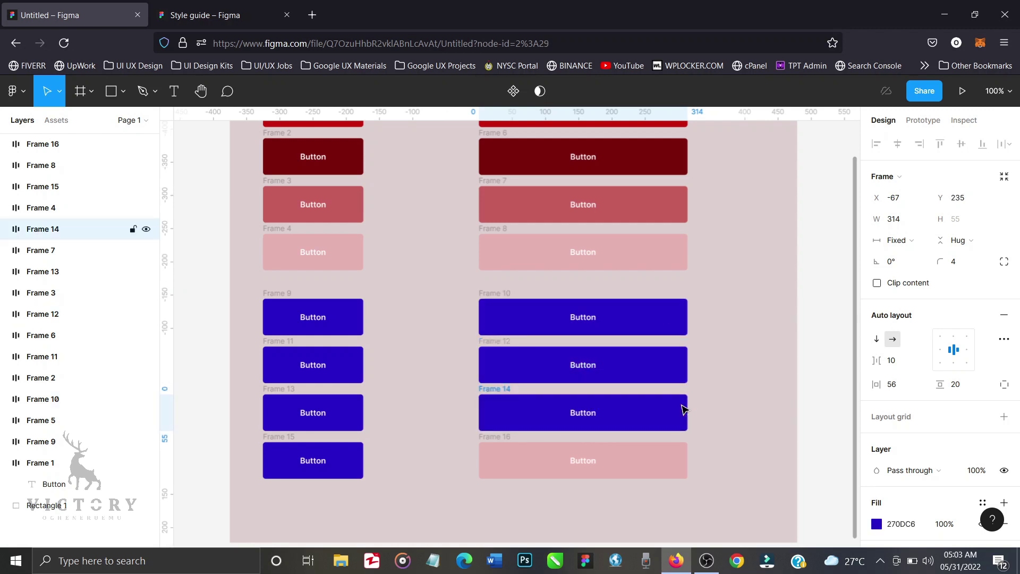
click(676, 460)
key(ctrl+alt+v)
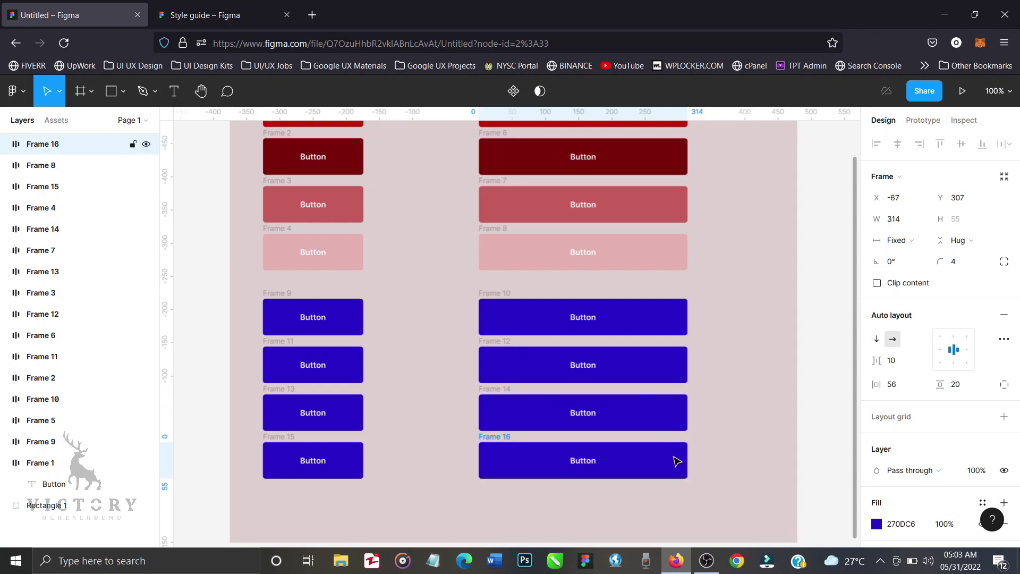
Step: Change the fill of the second blue small button, Frame 11, to dark navy 140959
click(350, 357)
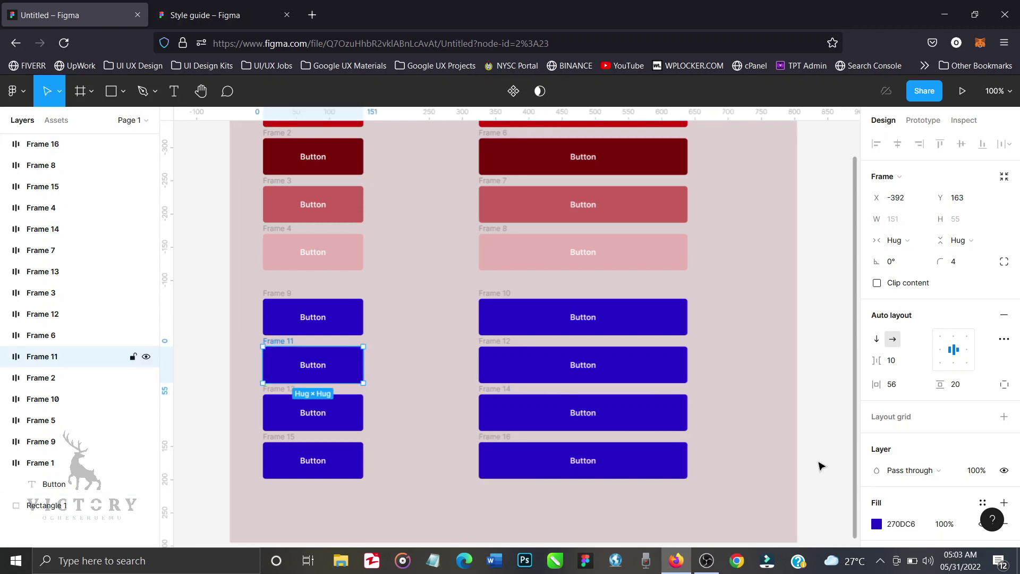
click(877, 523)
click(823, 325)
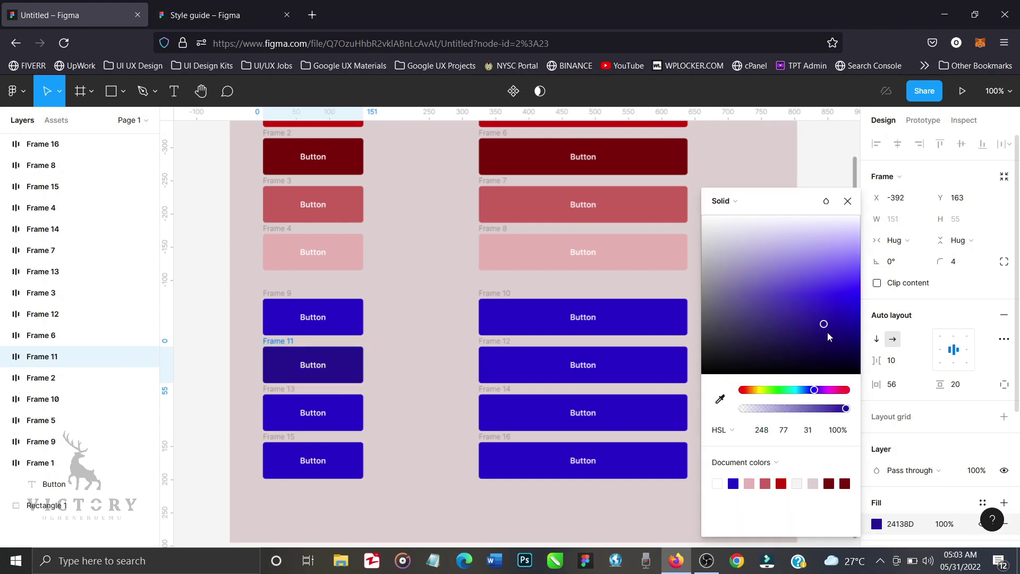
click(832, 339)
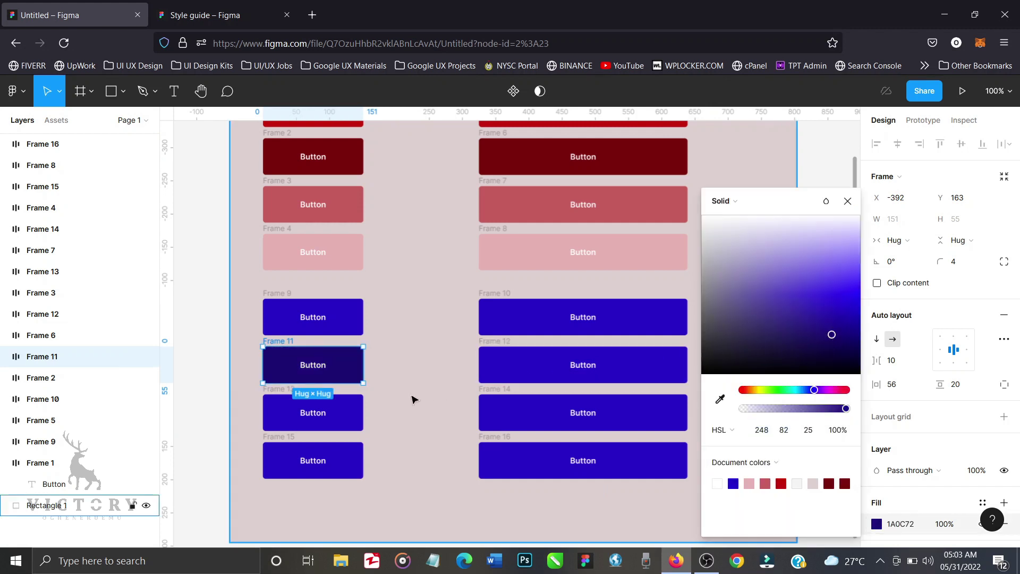
click(832, 347)
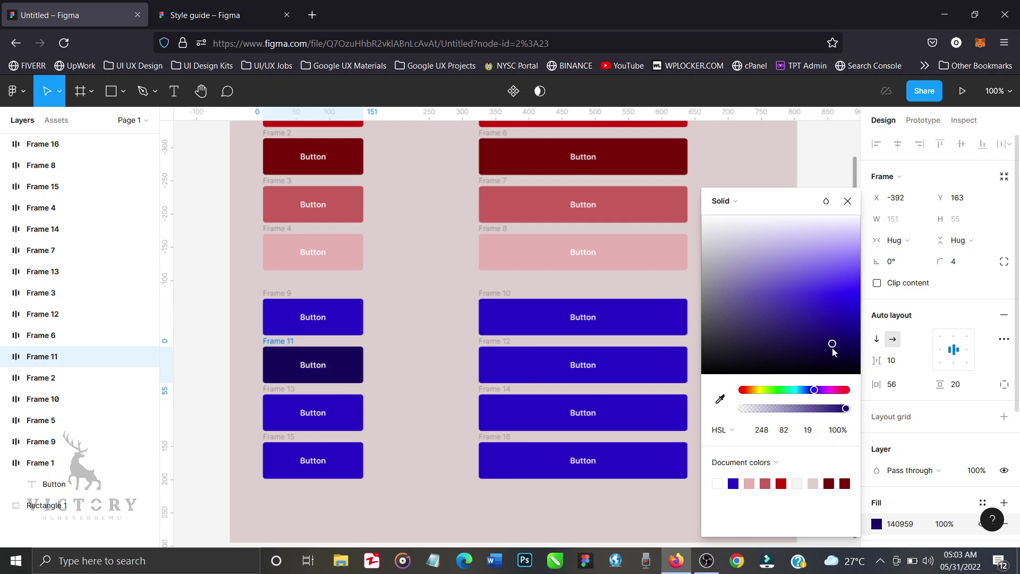
Step: Change the fill of the third blue small button, Frame 13, to lighter violet-blue 725EE7
click(355, 408)
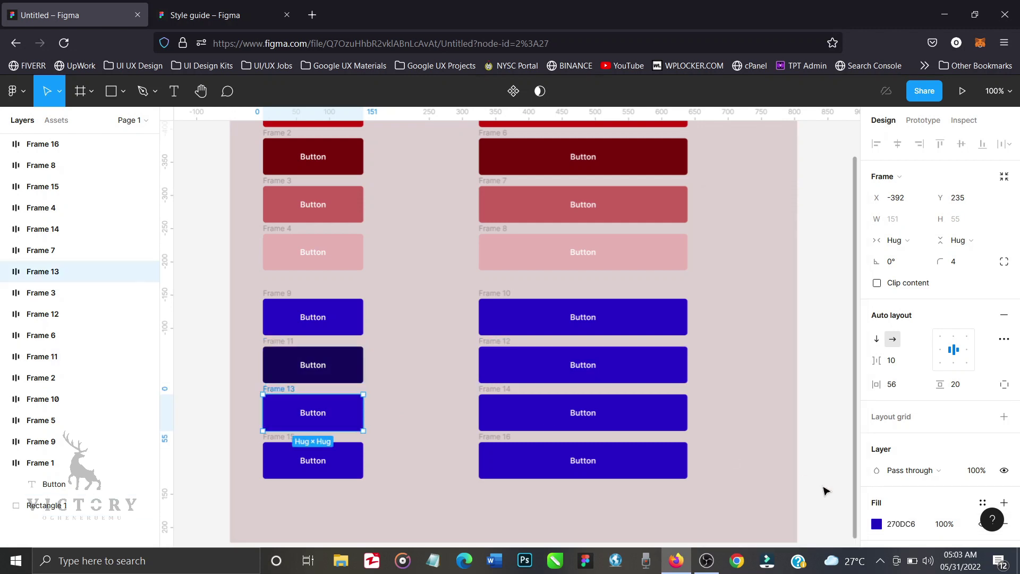
click(876, 523)
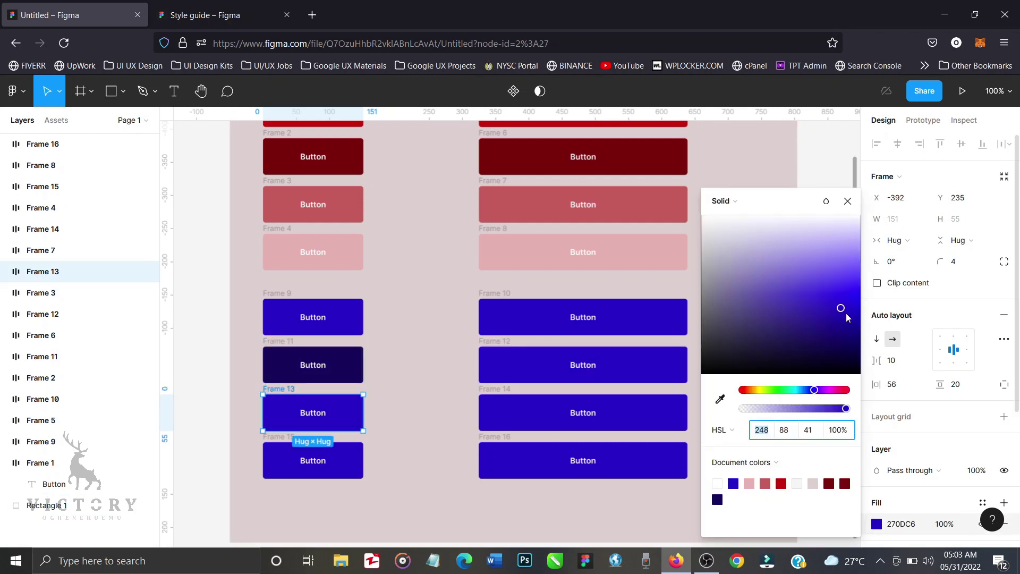
click(822, 278)
click(811, 262)
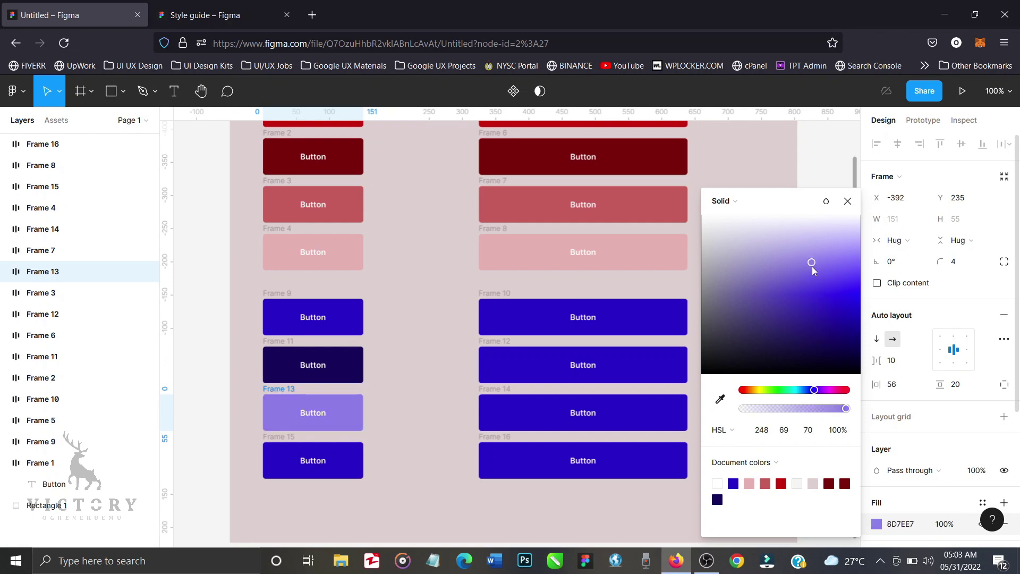
drag(816, 276, 821, 280)
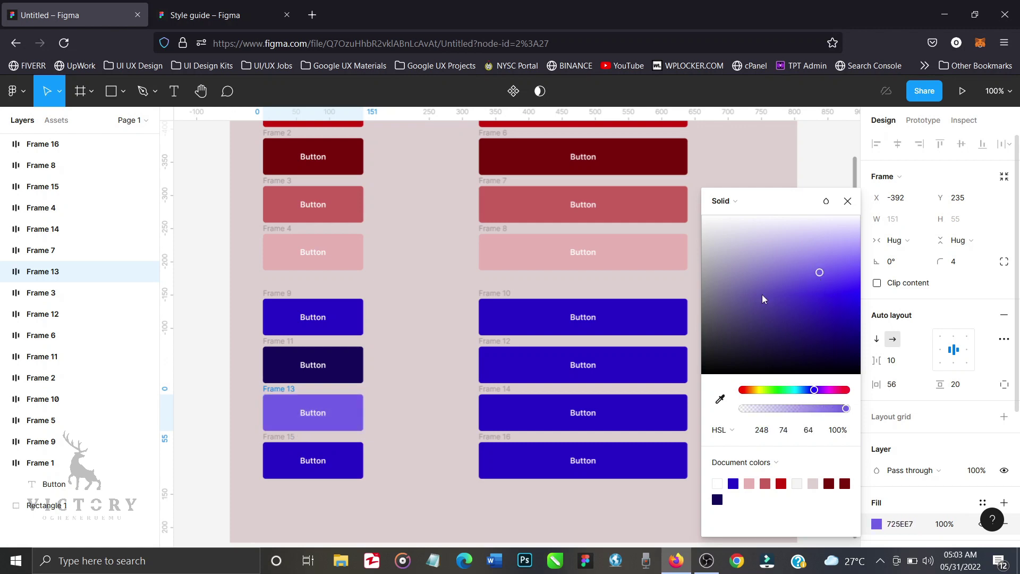
Step: Change the fill of the fourth blue small button, Frame 15, to pale lavender B3AAE8
click(353, 449)
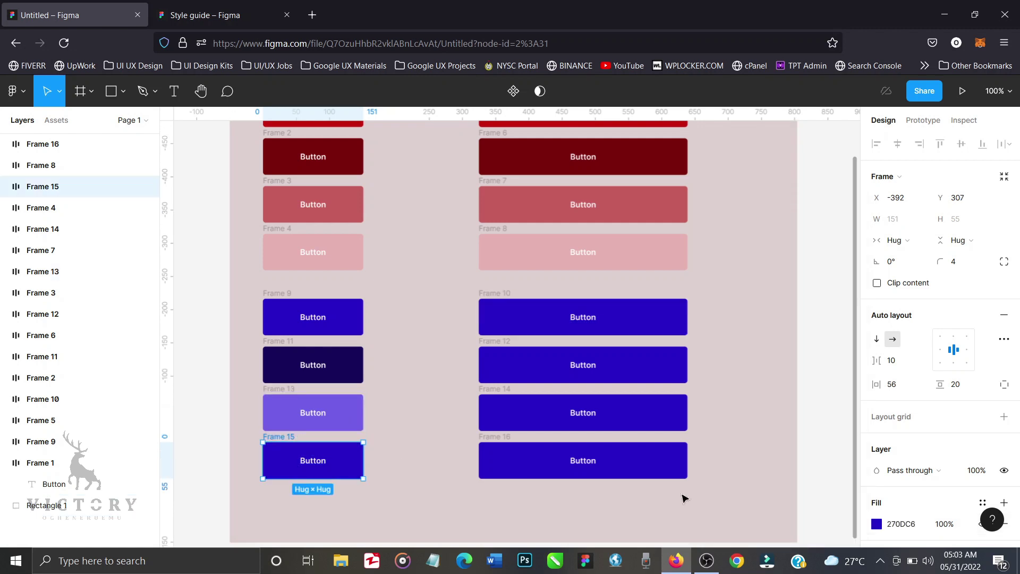
click(877, 523)
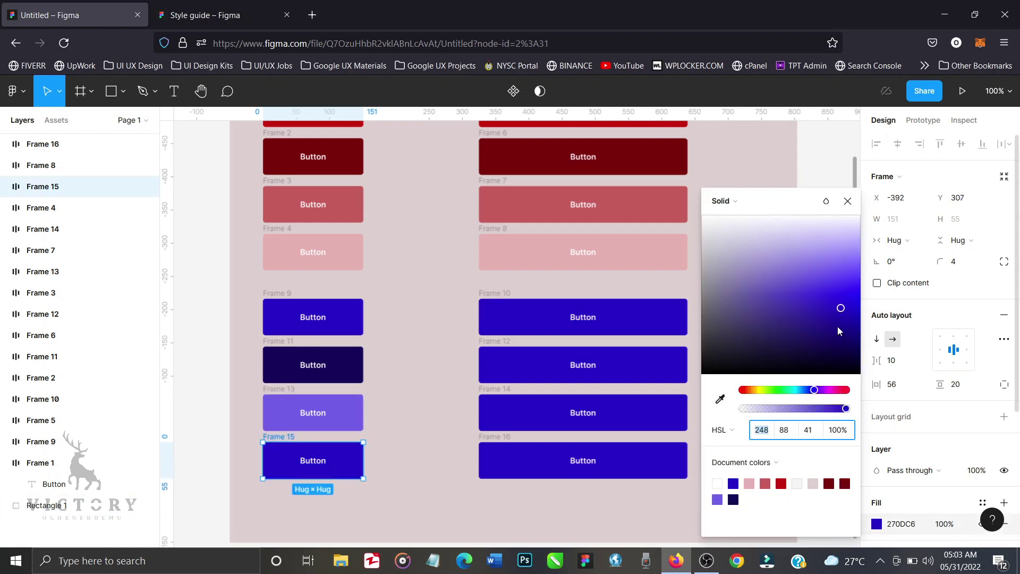
drag(787, 253, 793, 253)
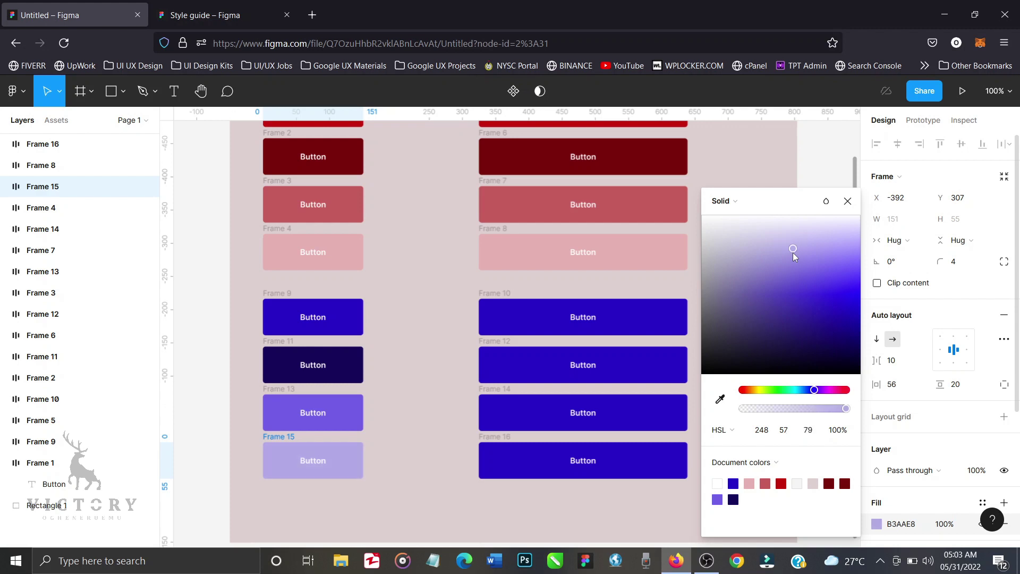
click(848, 200)
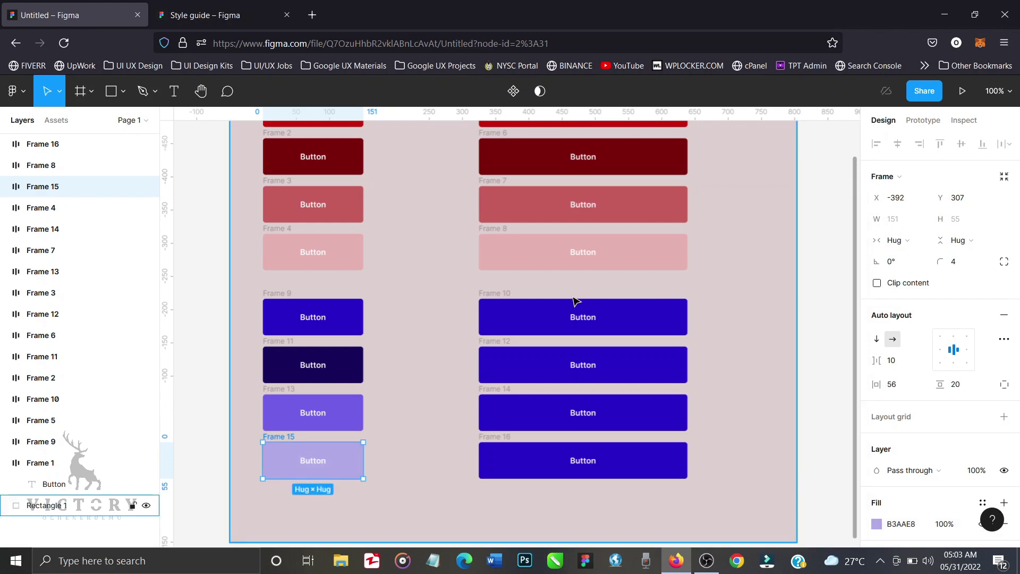
Step: Copy the properties of small blue Frames 11, 13 and 15 onto wide Frames 12, 14 and 16 respectively
click(361, 359)
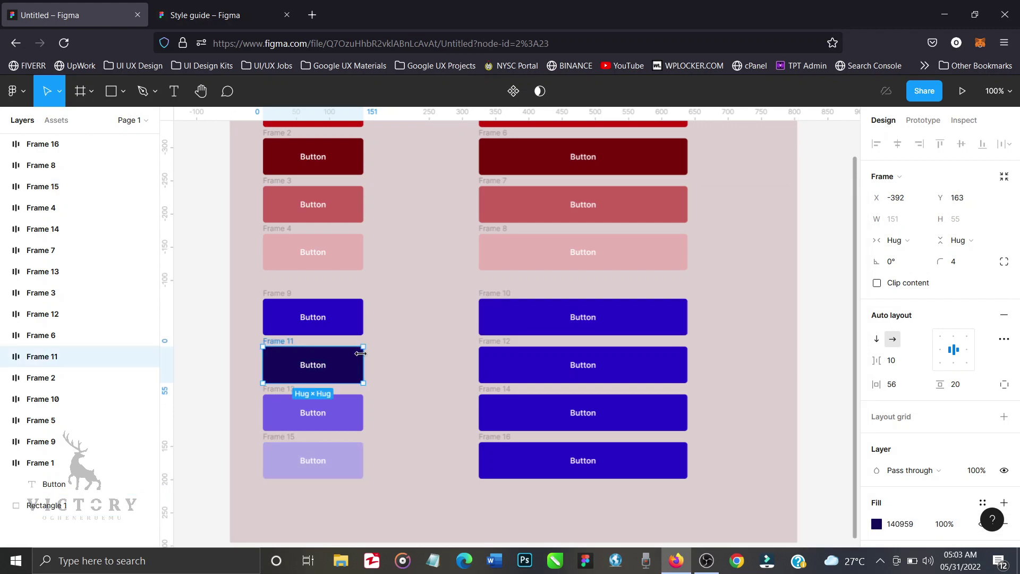
click(490, 377)
key(ctrl+alt+v)
click(353, 414)
mouse_move(349, 408)
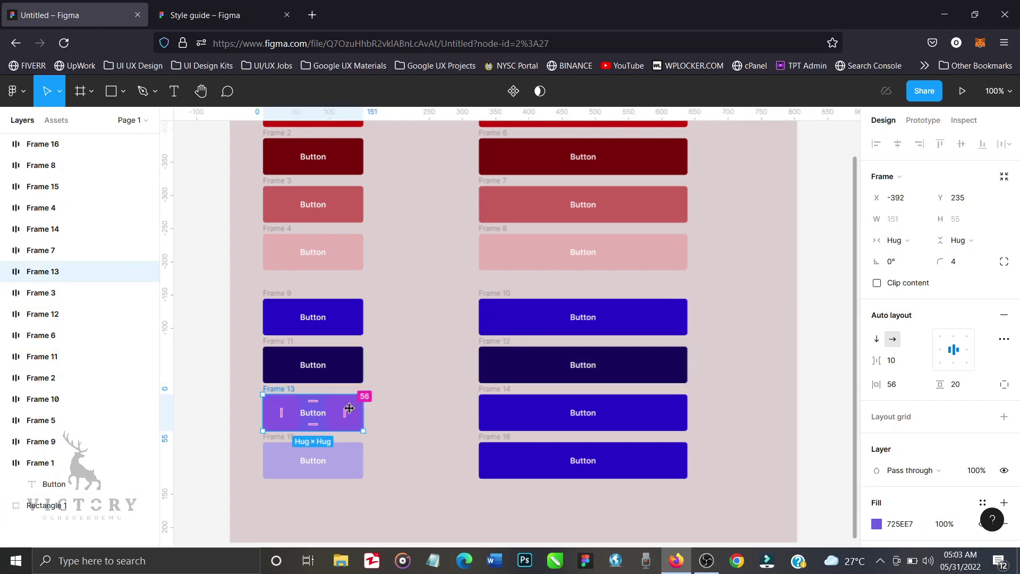
click(490, 417)
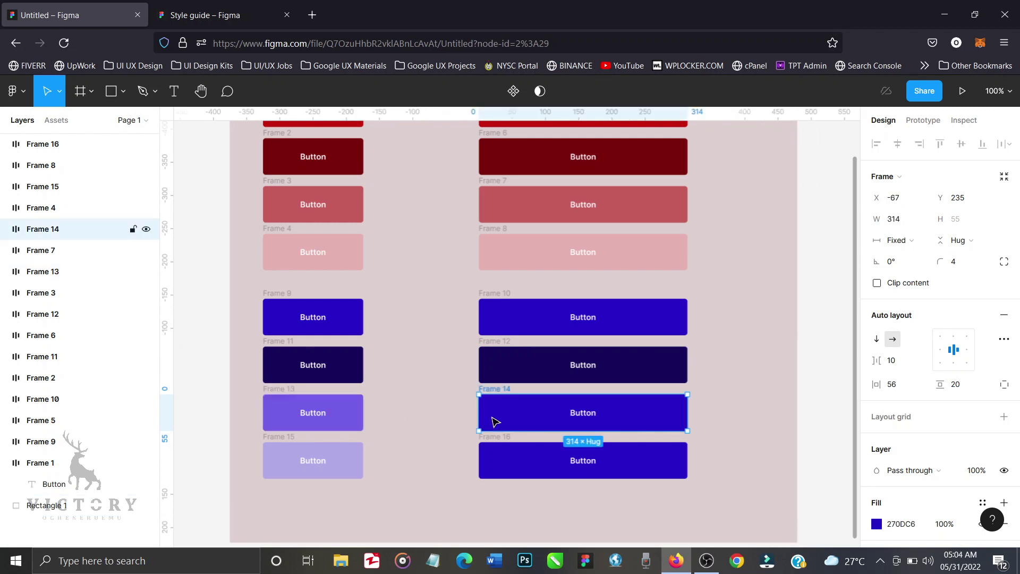
key(ctrl+alt+v)
click(362, 453)
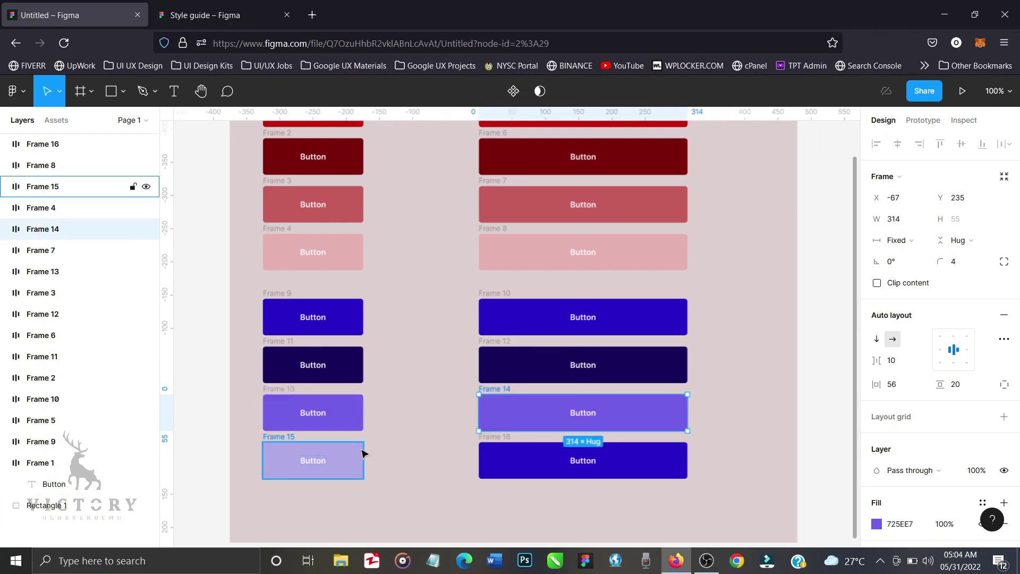
mouse_move(358, 446)
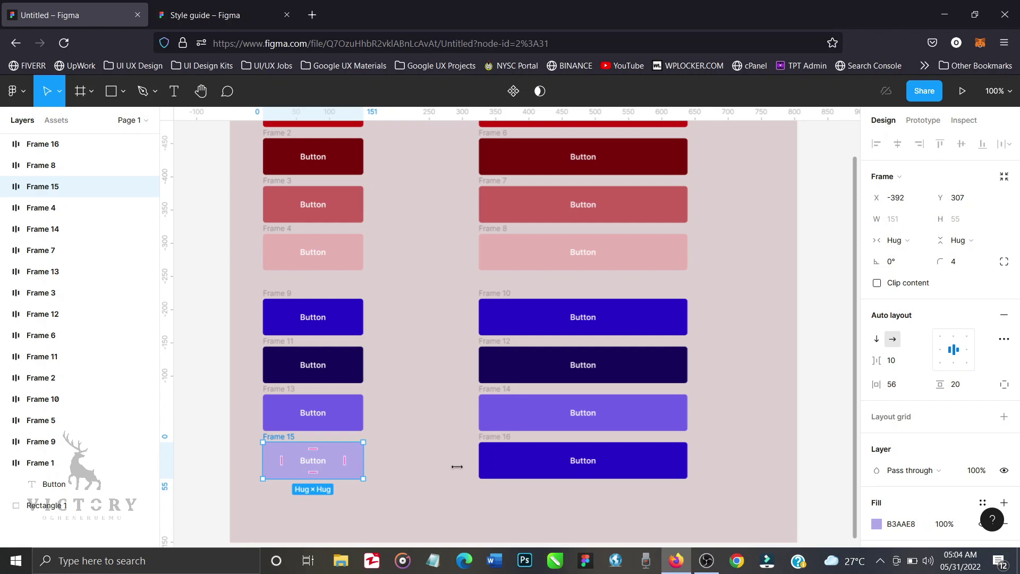
click(508, 472)
key(ctrl+alt+v)
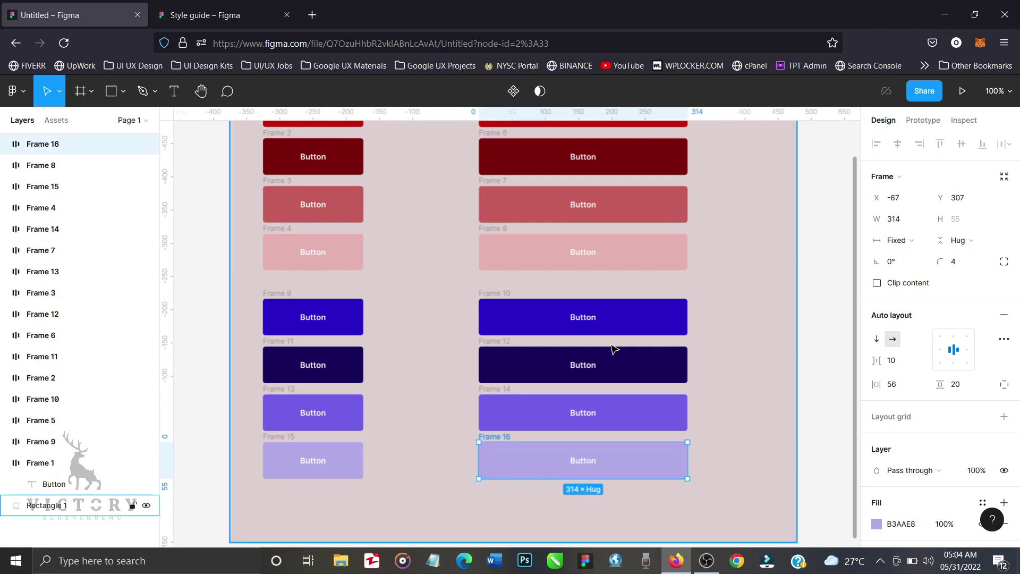
Step: Select all the button frames from Frame 1 to Frame 16 and create a component set from them
scroll(614, 349, up, 3)
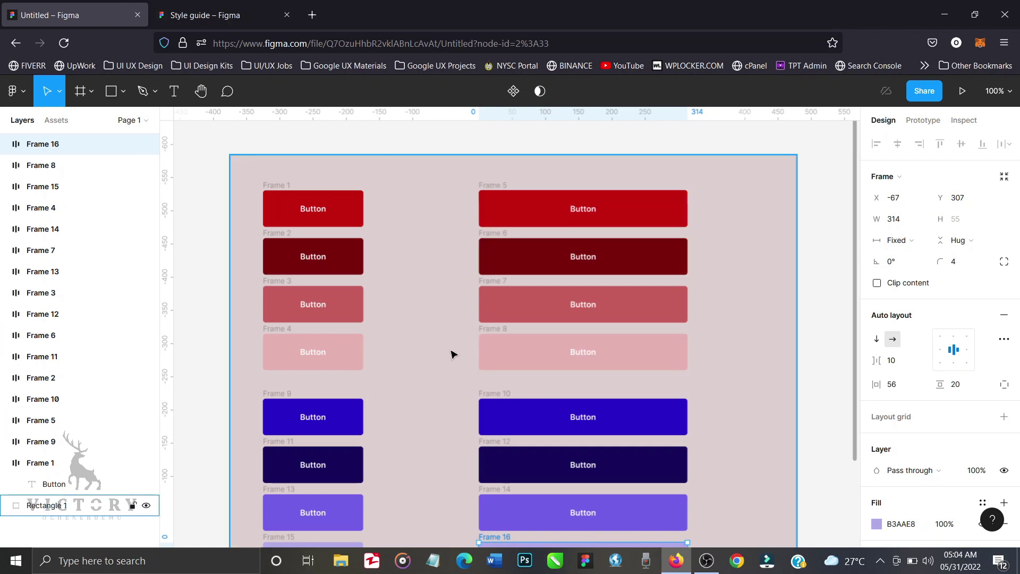
scroll(421, 403, down, 5)
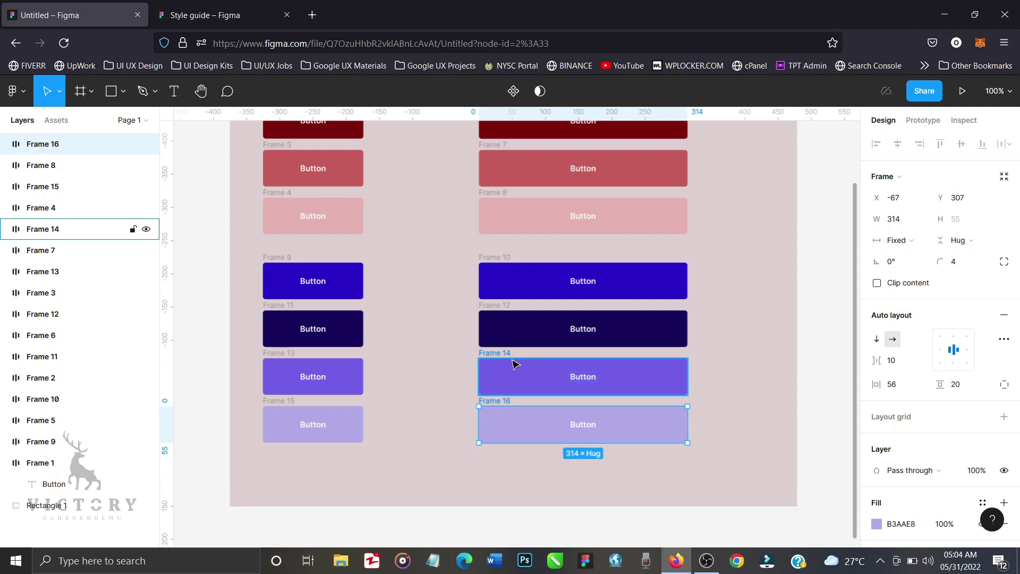
scroll(514, 364, up, 1)
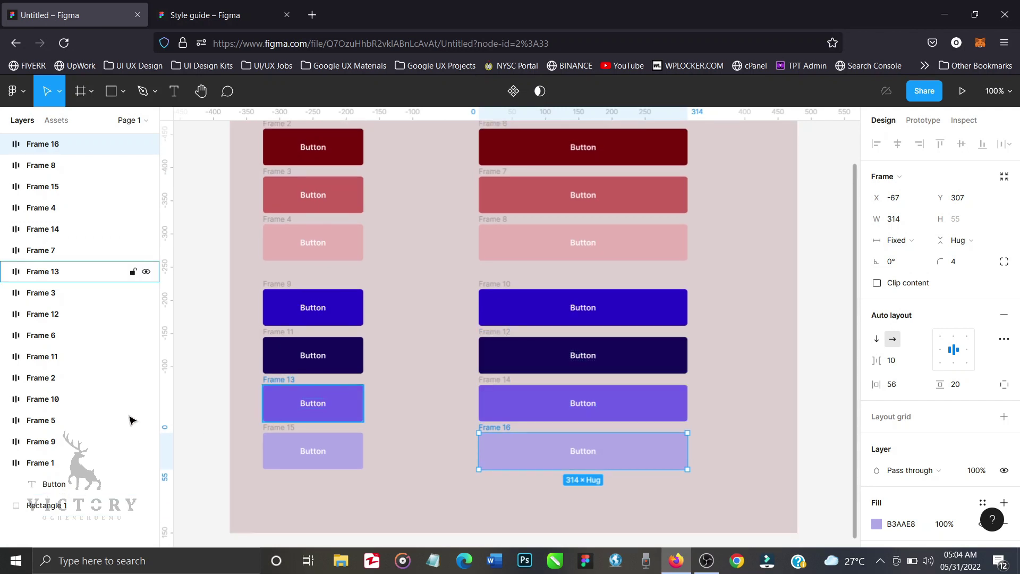
click(74, 464)
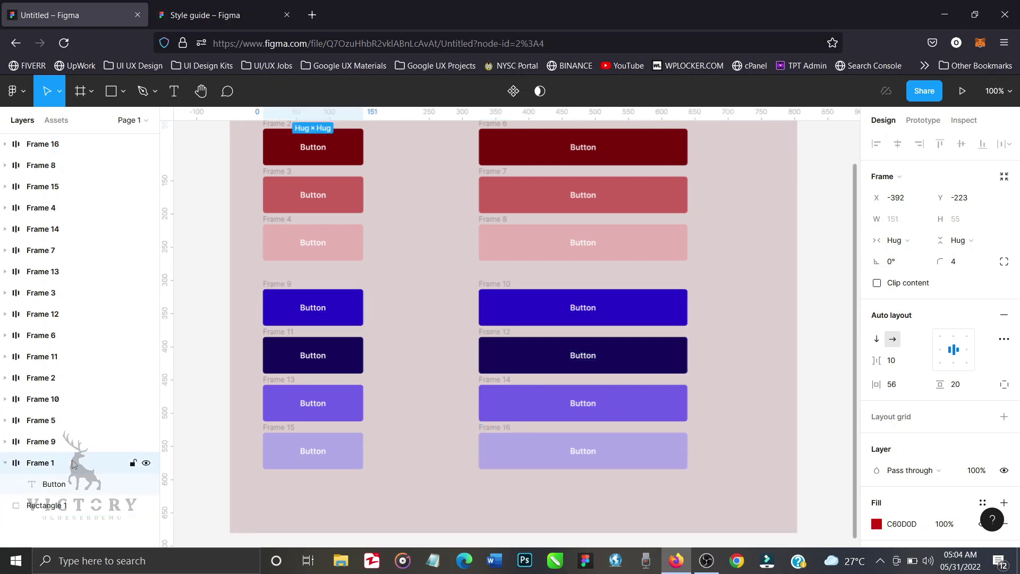
shift+click(59, 145)
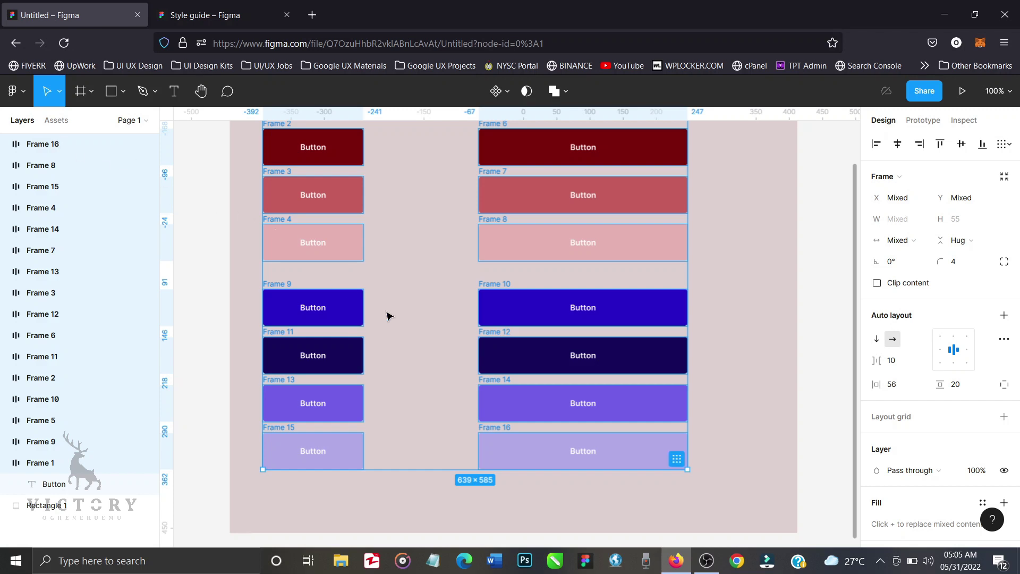
click(507, 94)
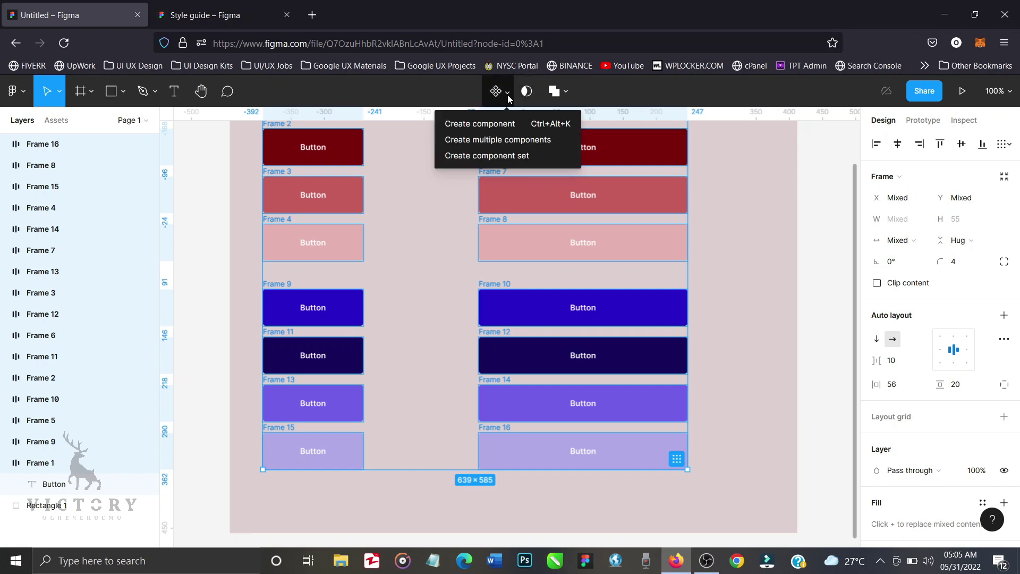
click(508, 155)
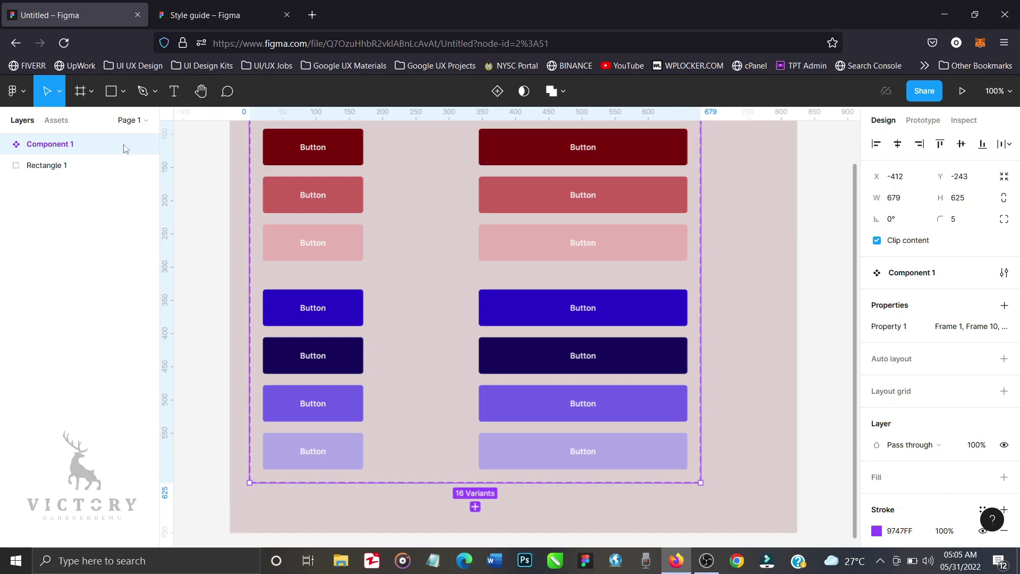
Step: Rename the component set as buttons
double_click(68, 150)
text(buttons)
key(Return)
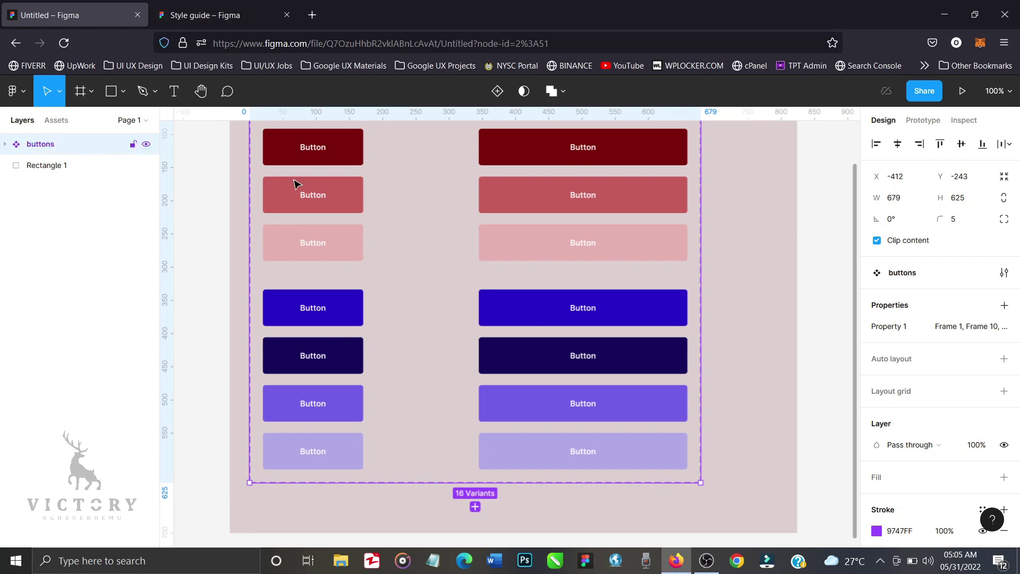
Step: Rename the Frame 1 variant as "category=primary, size=small, state=default" and copy that name
scroll(330, 191, up, 5)
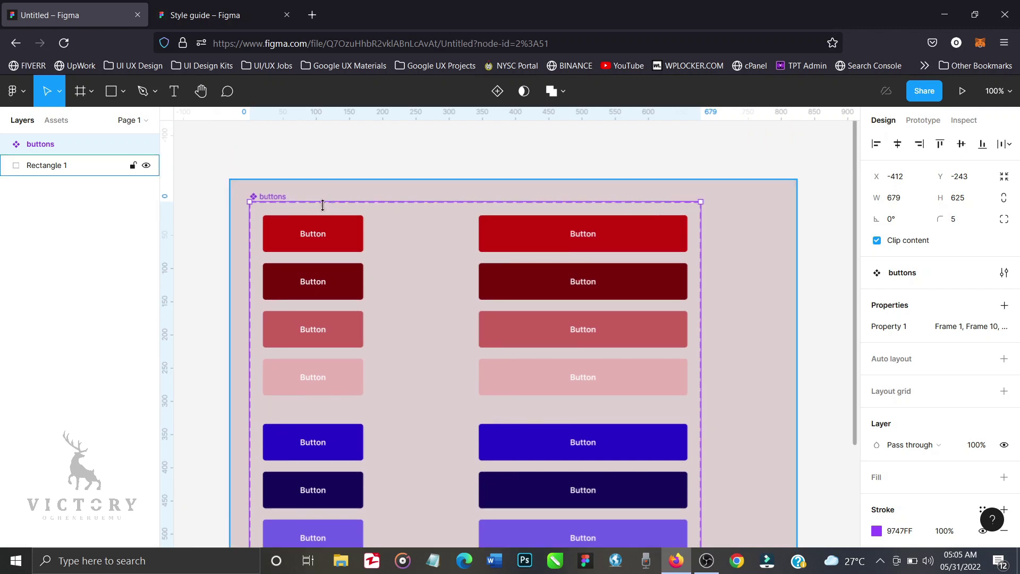
double_click(324, 212)
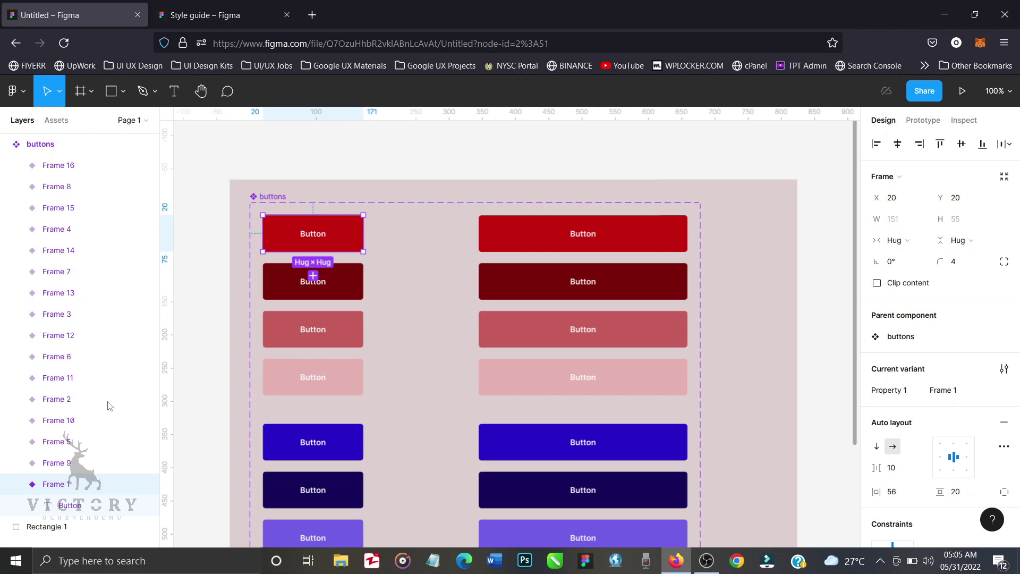
double_click(65, 485)
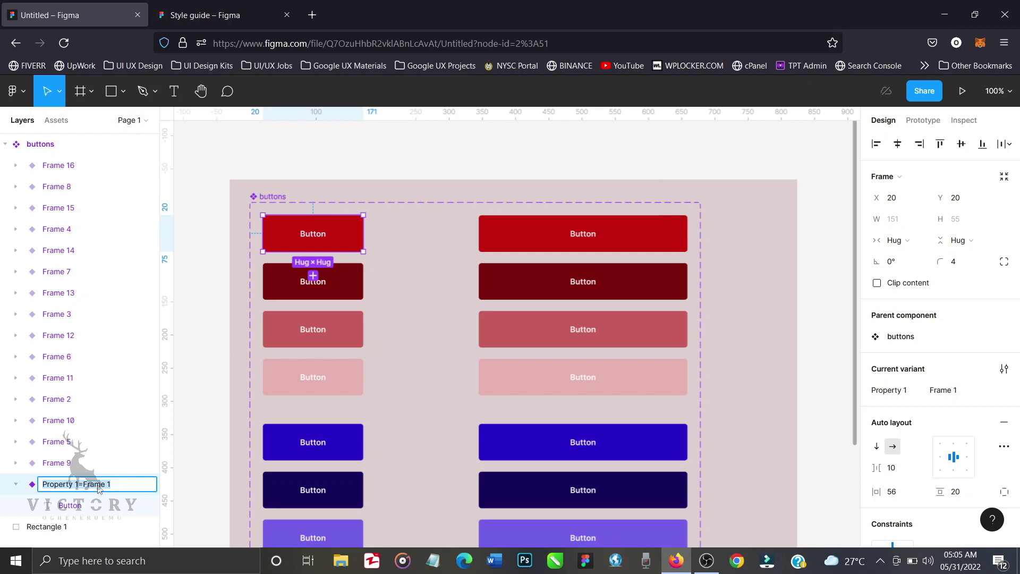
text(category)
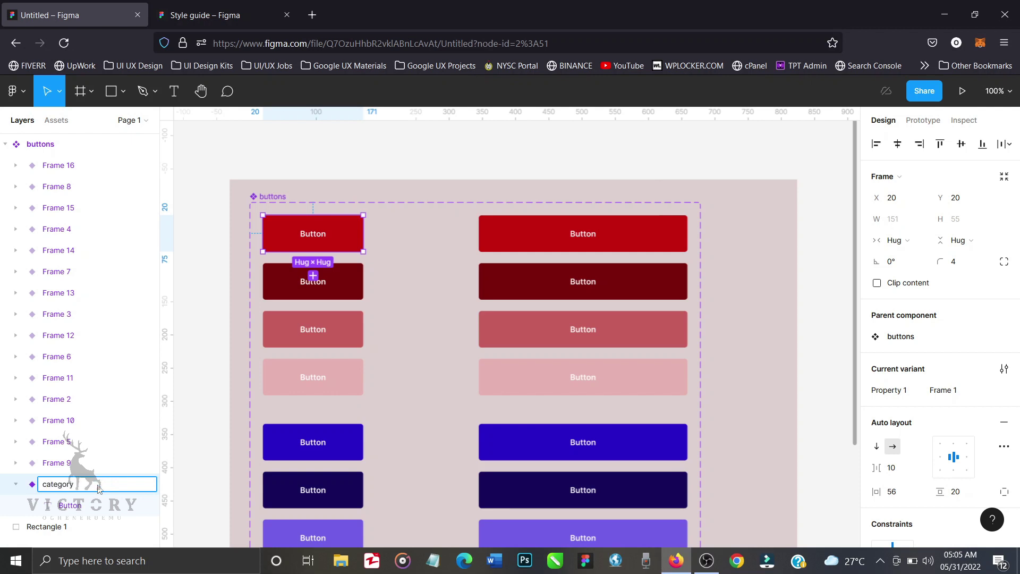
text(=primar)
text(size=small,state)
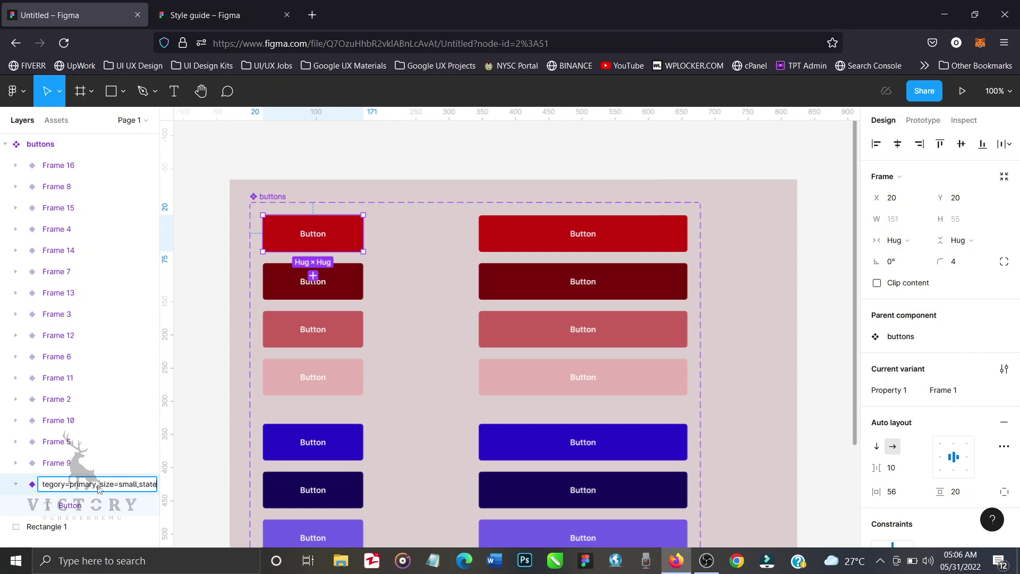
key(BackSpace)
key(BackSpace)
key(BackSpace)
key(BackSpace)
key(BackSpace)
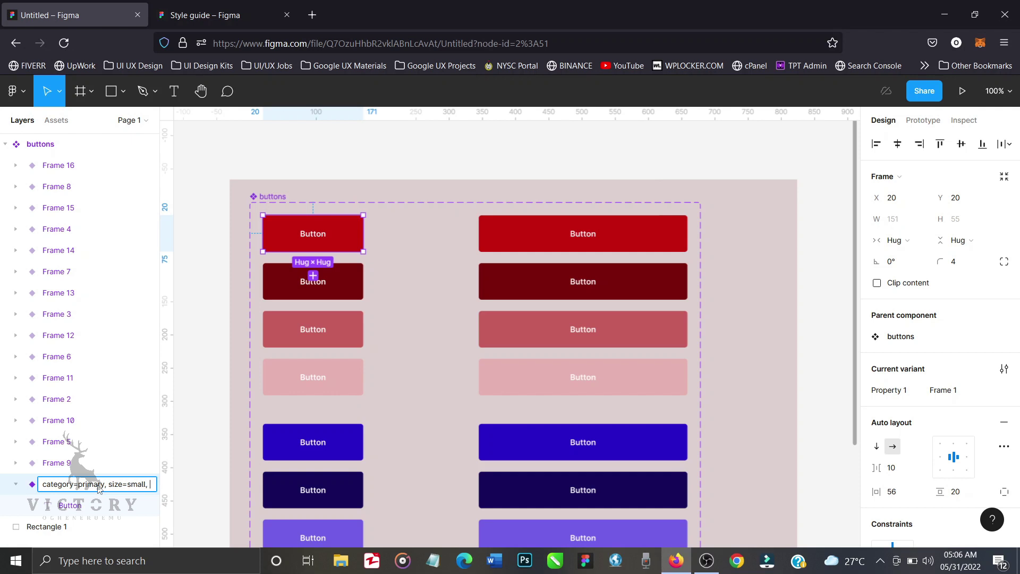
text(state=default)
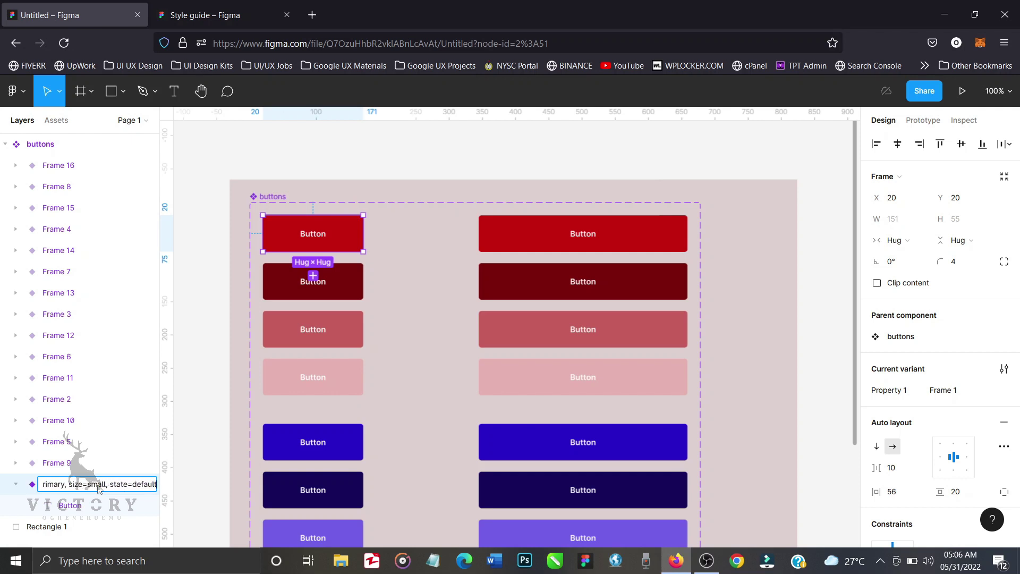
key(ctrl+a)
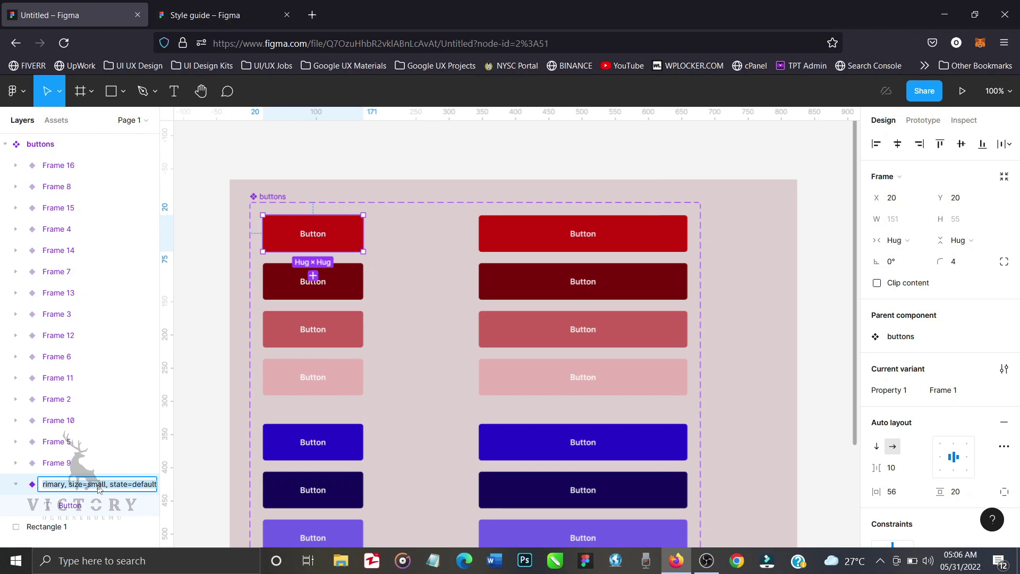
key(Return)
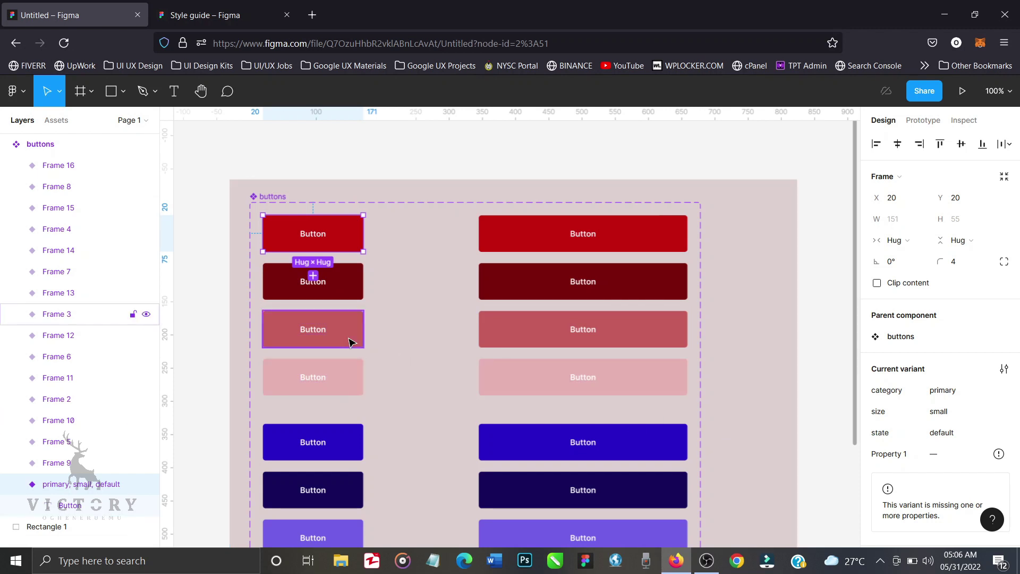
Step: Rename the dark red small variant, Frame 2, as "category=primary, size=small, state=active" by reusing the copied name
click(361, 295)
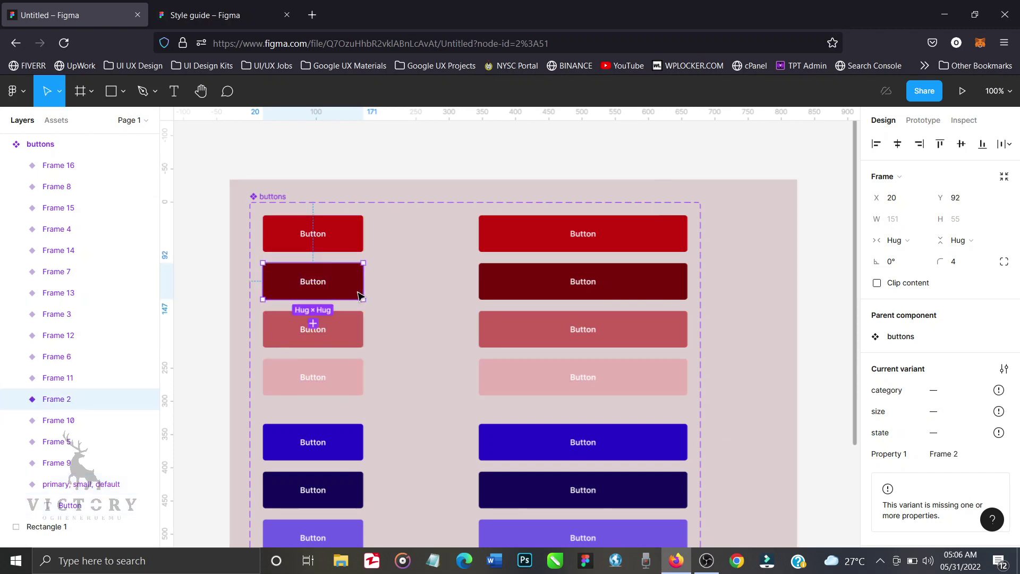
double_click(63, 399)
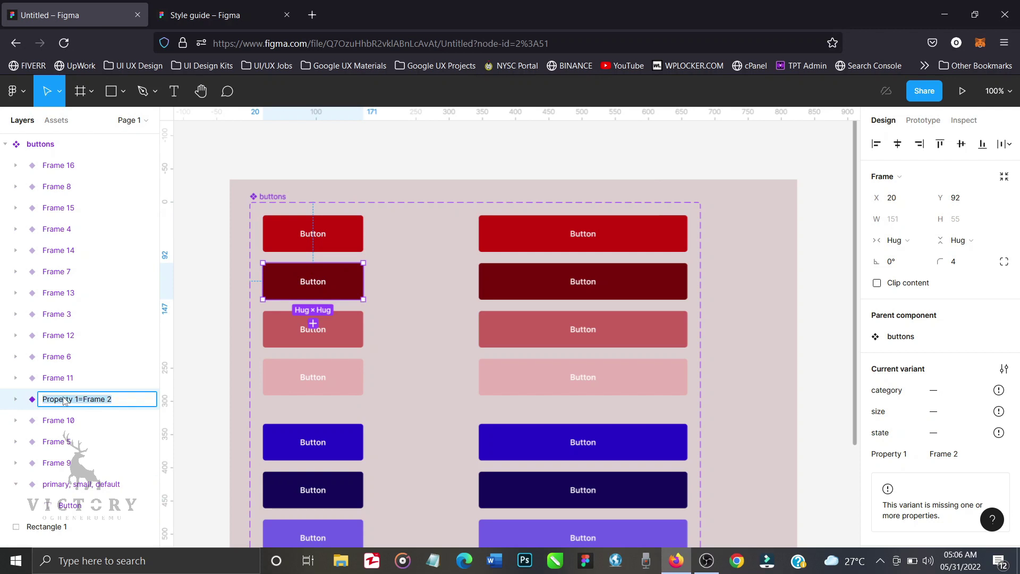
key(ctrl+v)
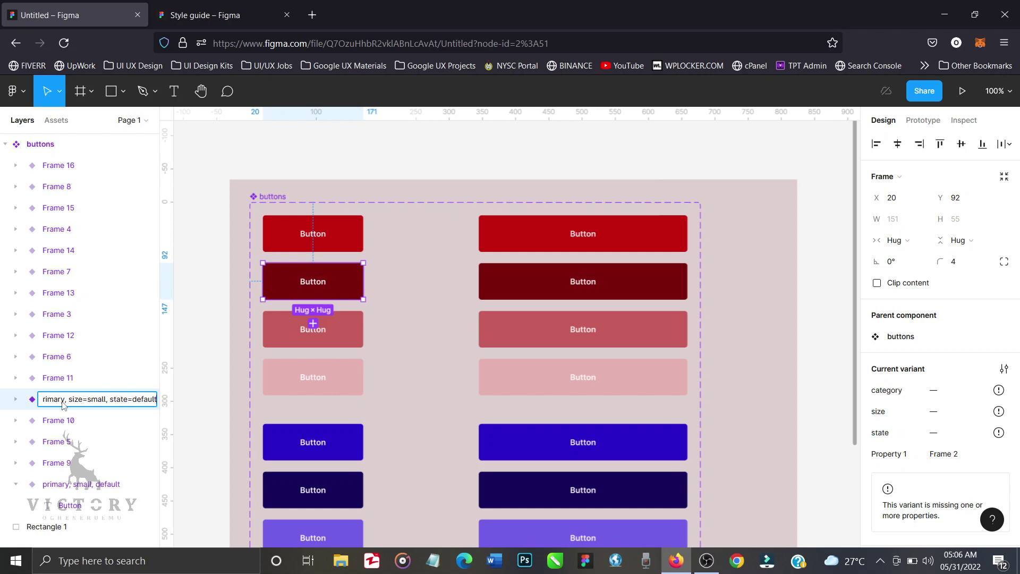
key(Home)
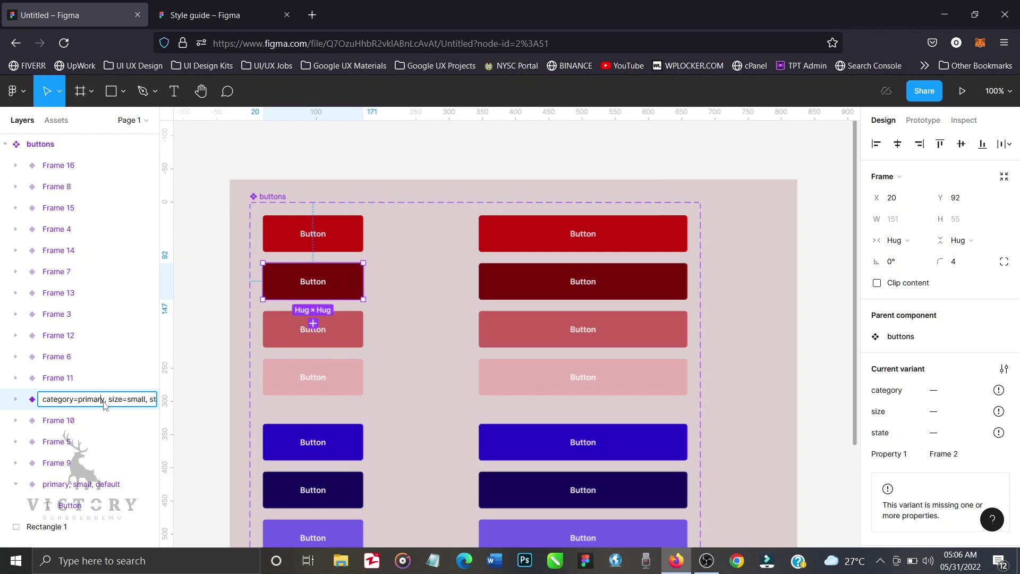
key(Right)
key(Right)
key(Right)
key(Right)
key(Right)
key(Right)
key(Right)
key(Right)
key(Right)
key(Right)
key(Right)
key(Right)
key(Right)
key(Right)
key(Right)
key(Right)
key(Right)
key(Right)
key(Right)
key(Right)
key(Left)
key(Left)
key(Left)
key(Left)
key(Left)
key(Left)
key(Left)
key(Left)
key(Left)
key(Left)
key(Left)
key(Left)
key(Left)
key(Left)
key(Left)
key(Left)
key(Left)
key(Left)
key(Left)
key(Left)
key(End)
key(Left)
key(Left)
key(Left)
key(Left)
key(Left)
key(Left)
key(Left)
key(Left)
key(Left)
key(Left)
key(Left)
key(Left)
key(Left)
key(Left)
key(Left)
key(Left)
key(Left)
key(Left)
key(Left)
key(Left)
double_click(146, 400)
text(active)
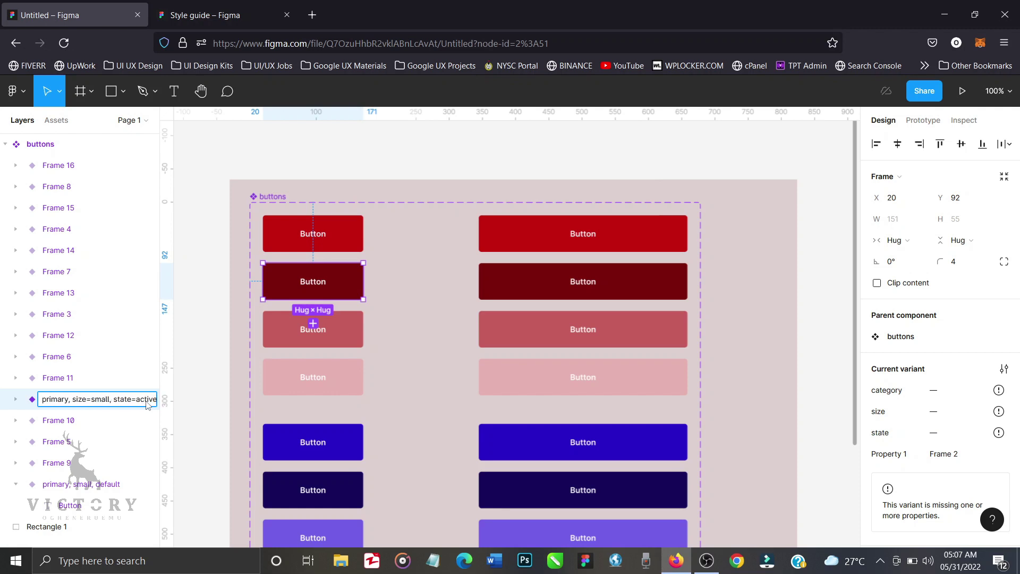
key(Return)
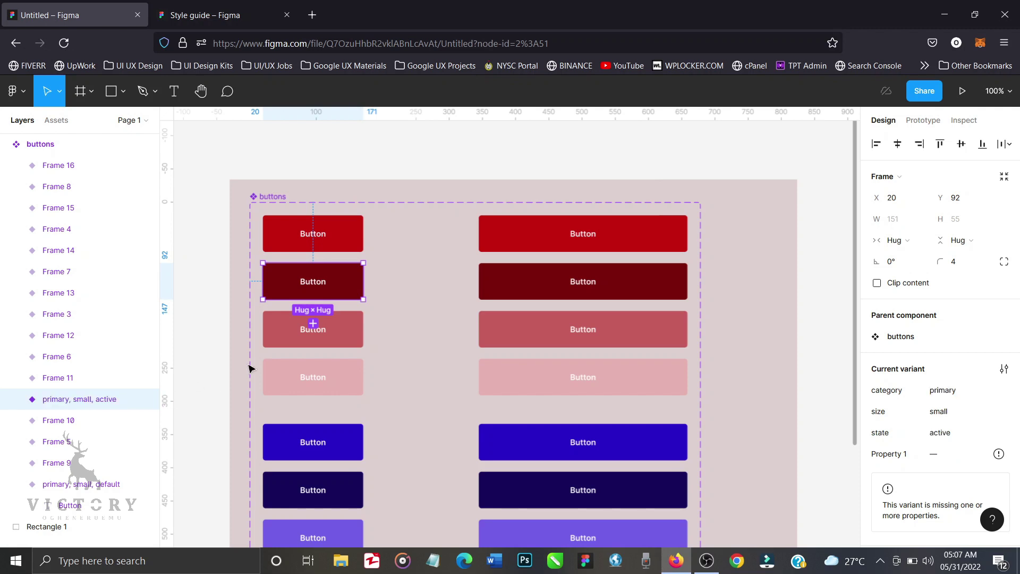
Step: Rename the lighter red small variant, Frame 3, as "category=primary, size=small, state=hover" by reusing the copied name
click(345, 347)
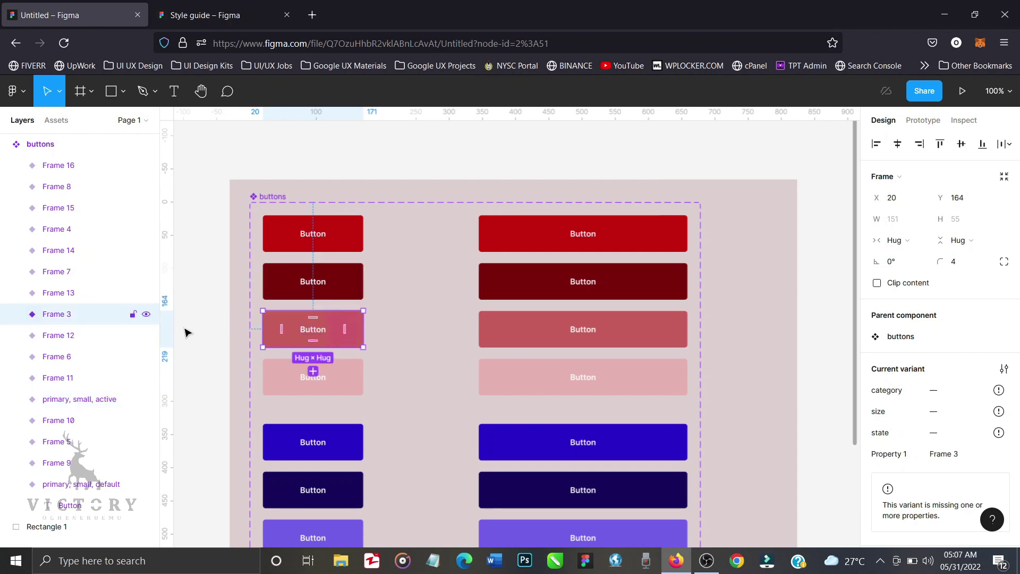
double_click(73, 315)
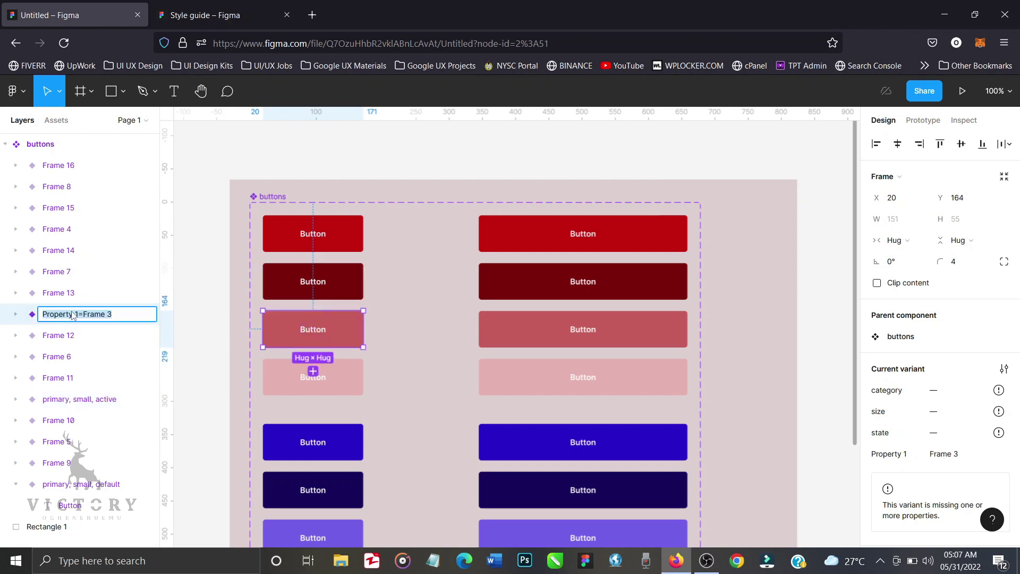
key(ctrl+v)
key(Left)
key(Left)
key(Left)
key(Left)
key(Left)
key(Left)
key(Left)
key(Left)
key(Left)
key(Left)
key(Left)
key(Left)
key(Left)
key(Left)
key(Left)
key(Left)
key(Left)
key(Left)
key(Left)
key(Left)
key(BackSpace)
text(hover)
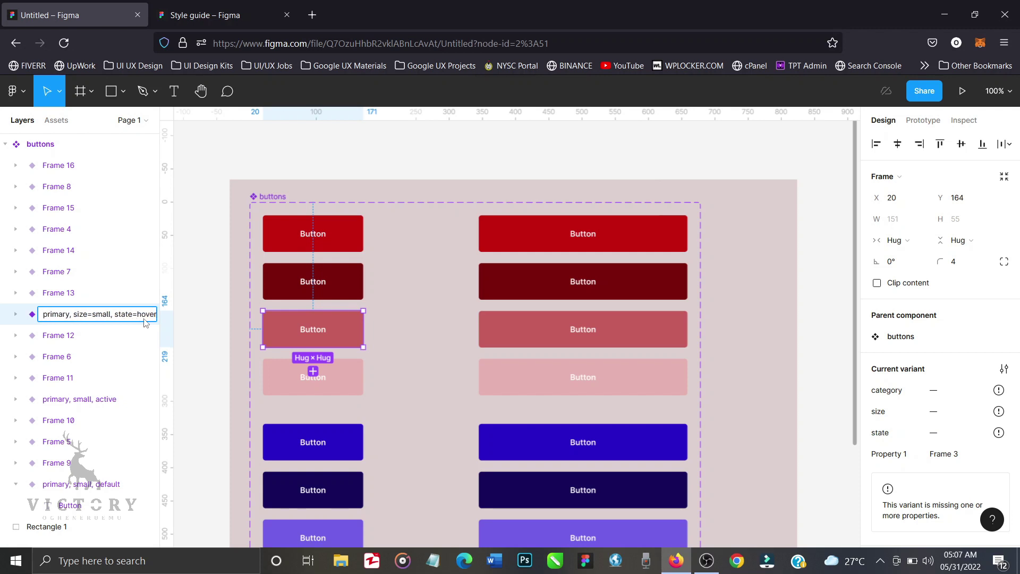
key(Return)
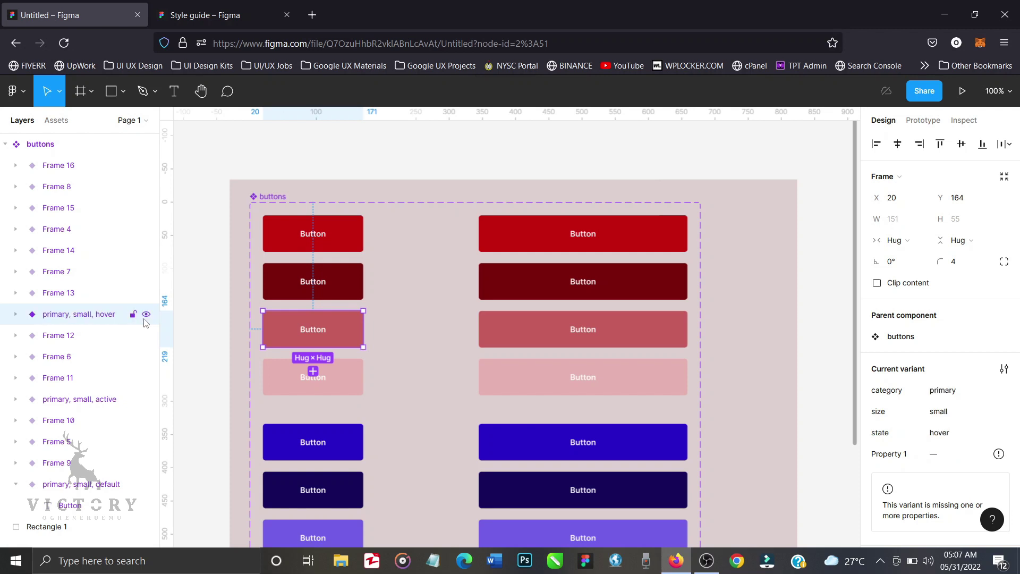
Step: Rename the pale pink small variant, Frame 4, as "category=primary, size=small, state=disabled" by reusing the copied name
click(348, 387)
double_click(75, 230)
key(ctrl+v)
key(Left)
key(Left)
key(Left)
key(Left)
key(Left)
key(Left)
key(Left)
key(Left)
key(Left)
key(Left)
key(Left)
key(Left)
key(Left)
key(Left)
key(Left)
key(Left)
key(Left)
key(Left)
key(Left)
key(Left)
text(isabled)
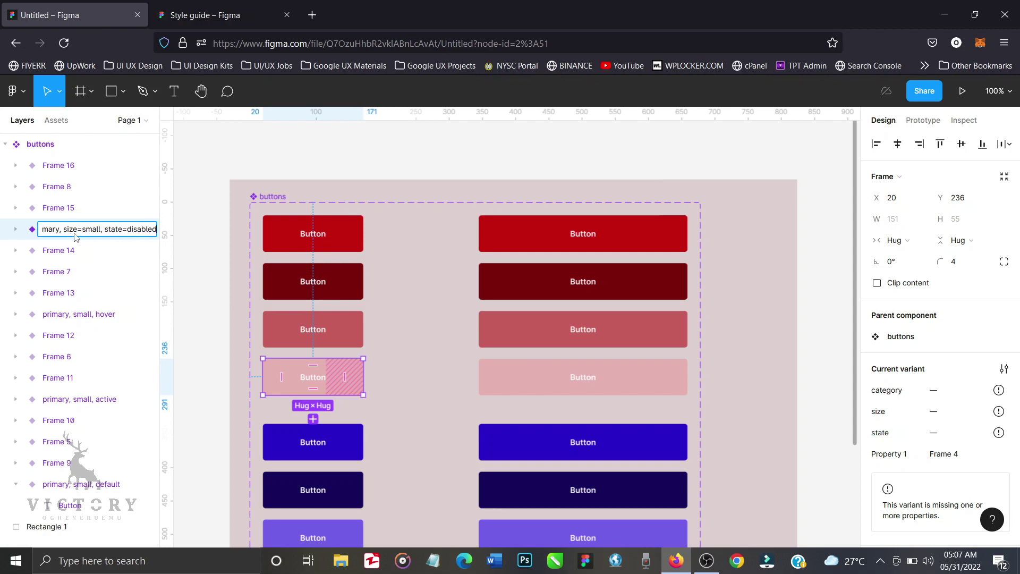
key(Return)
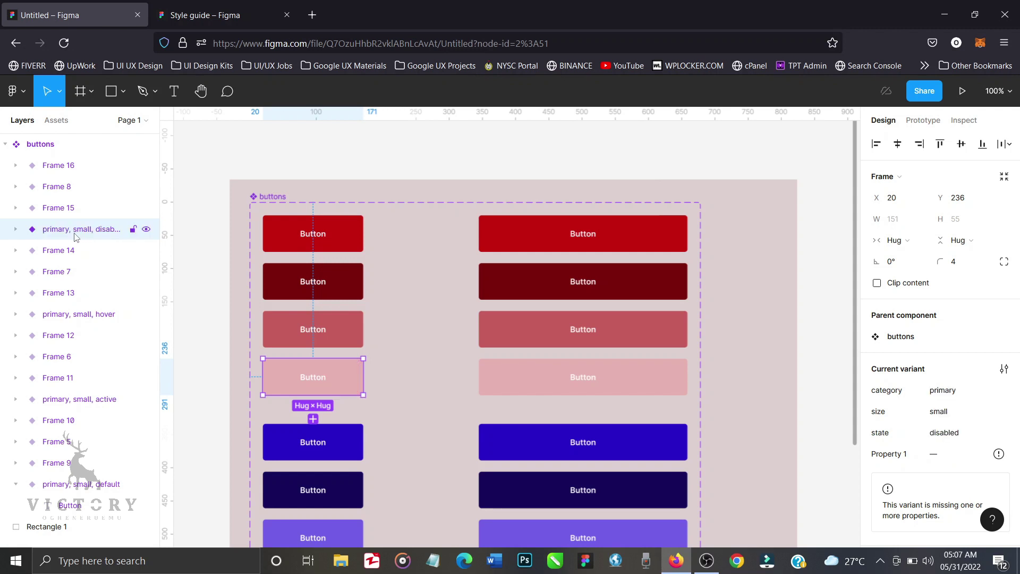
Step: Rename the bright red wide variant, Frame 5, as "category=primary, size=large, state=default" by adapting the copied small-variant name
click(507, 247)
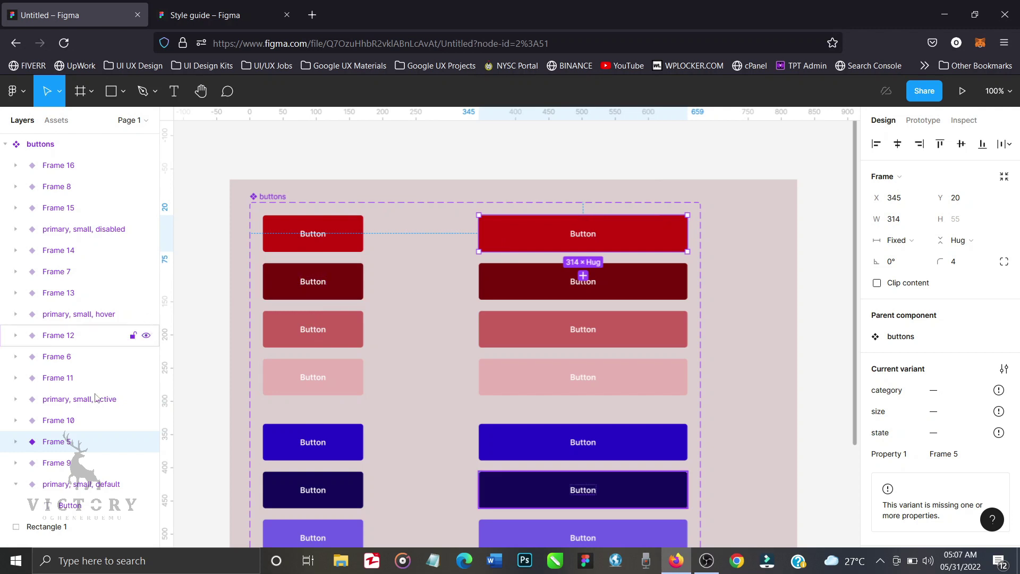
double_click(65, 441)
key(ctrl+v)
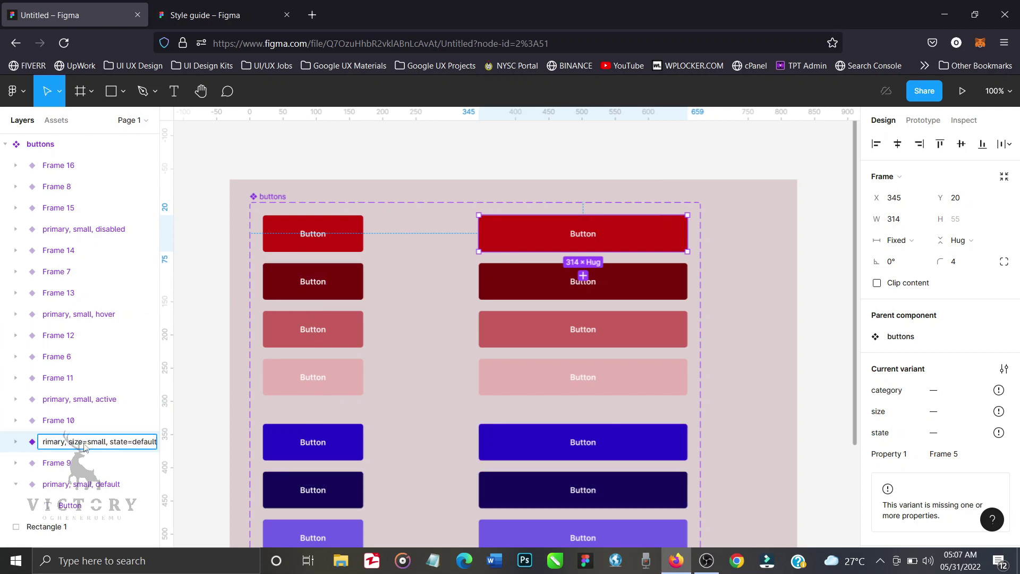
key(Home)
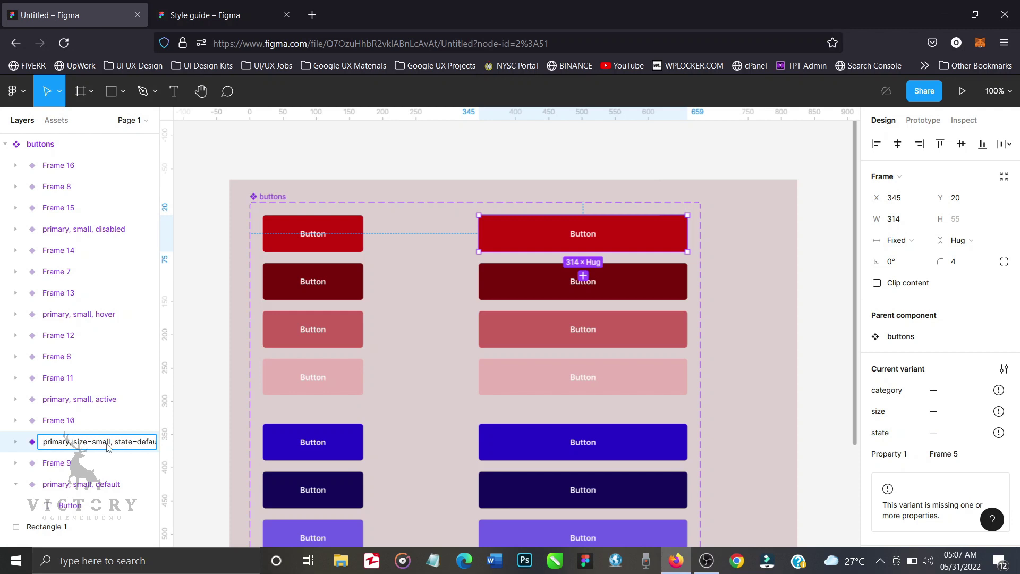
double_click(105, 443)
text(large)
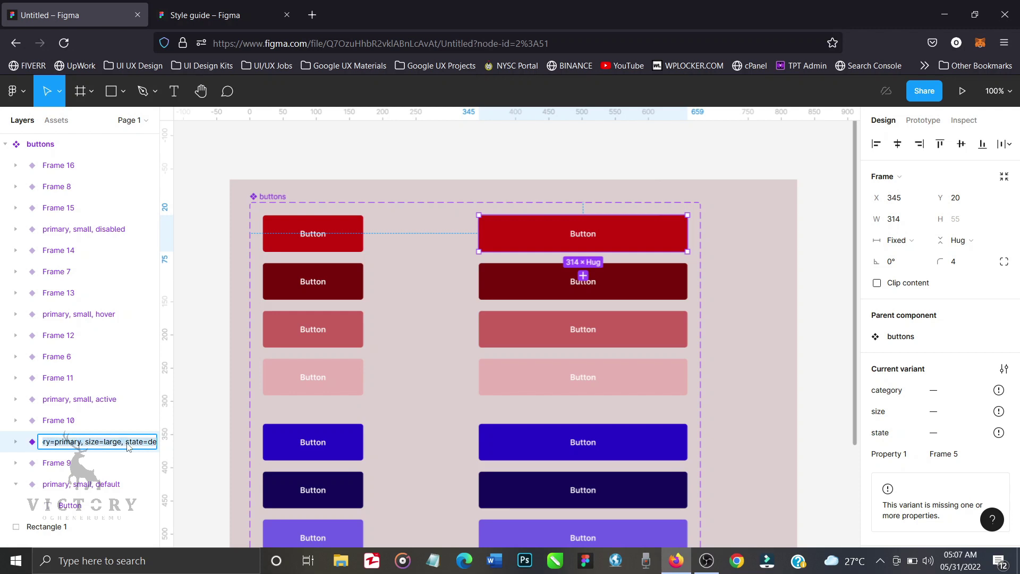
key(Return)
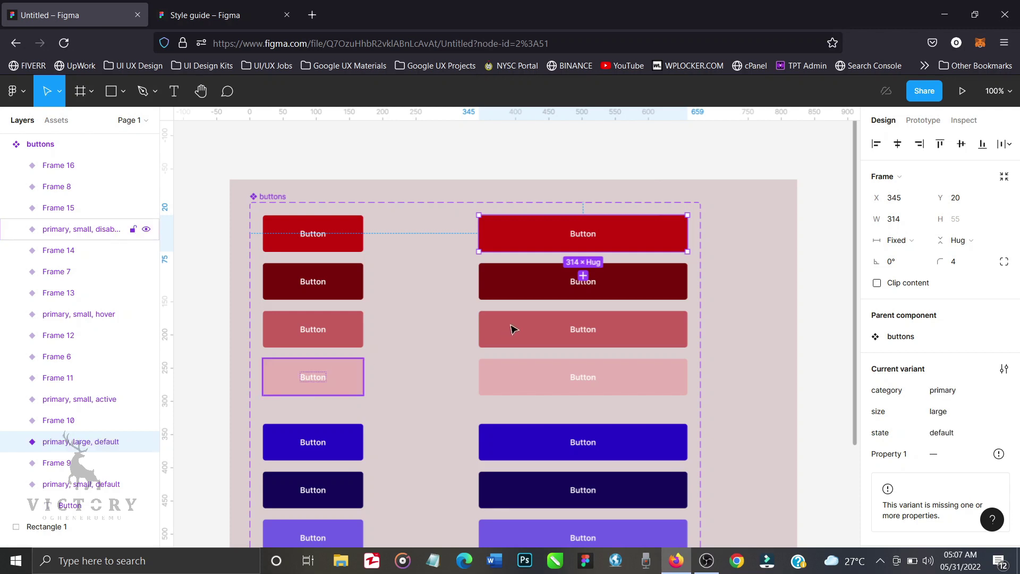
Step: Rename the dark red wide variant, Frame 6, as "category=primary, size=large, state=active" by reusing the large default name
click(530, 298)
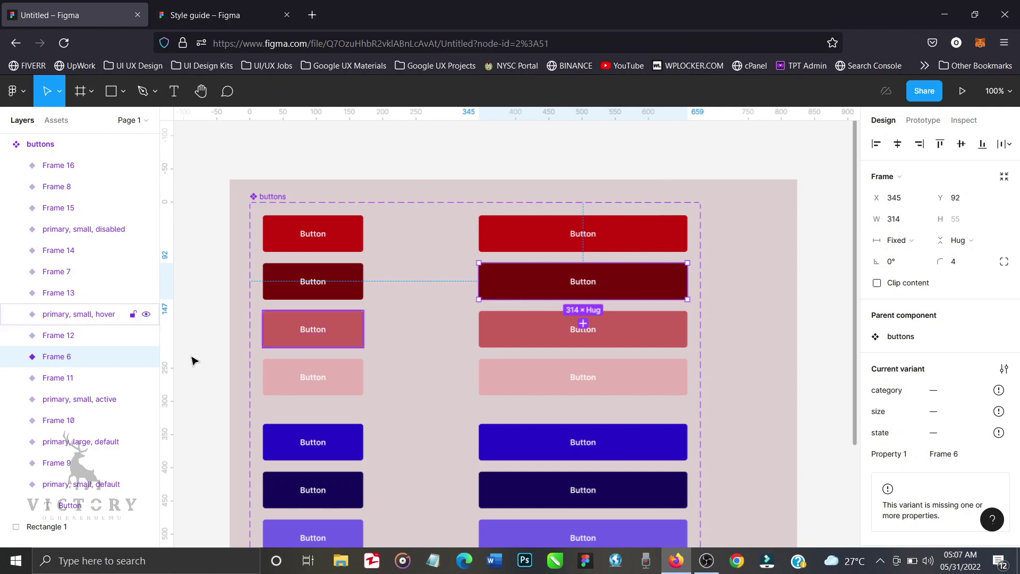
double_click(77, 366)
text(category=primary, size=large, state=default)
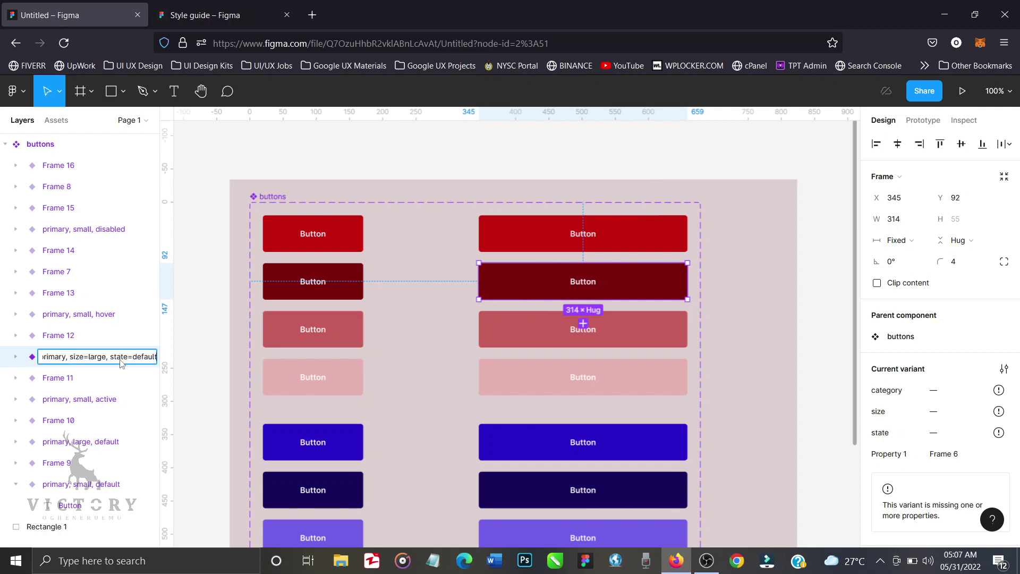
double_click(139, 360)
text(active)
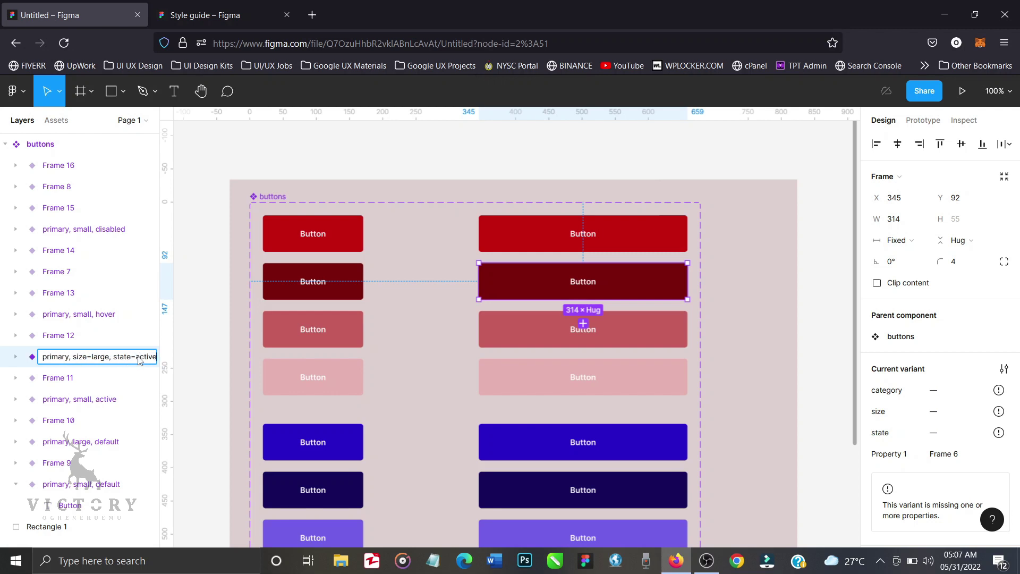
key(Return)
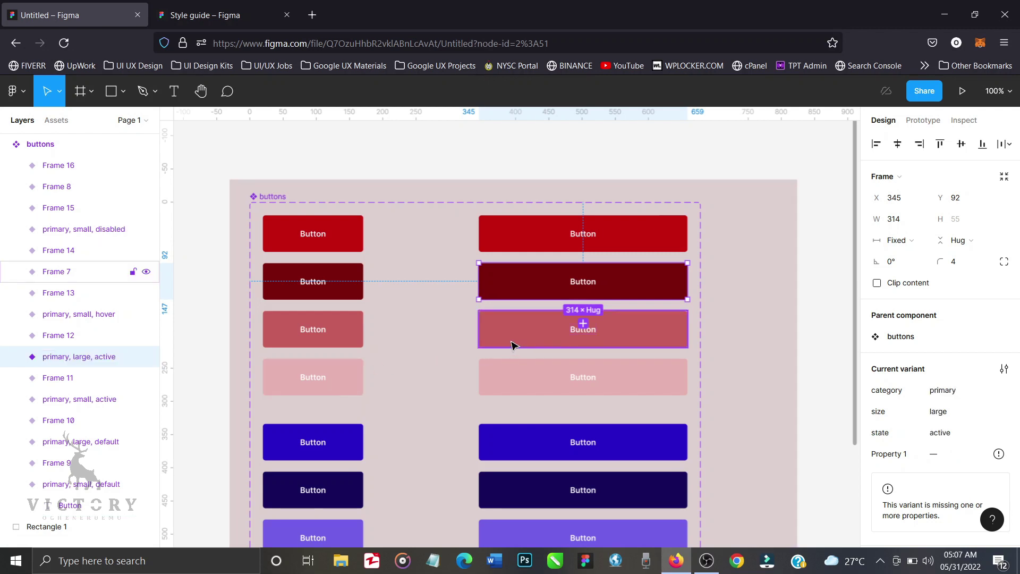
Step: Rename the lighter red wide variant, Frame 7, as "category=primary, size=large, state=hover" by reusing the large default name
click(513, 344)
double_click(85, 272)
text(category=primary, size=large, state=default)
double_click(148, 273)
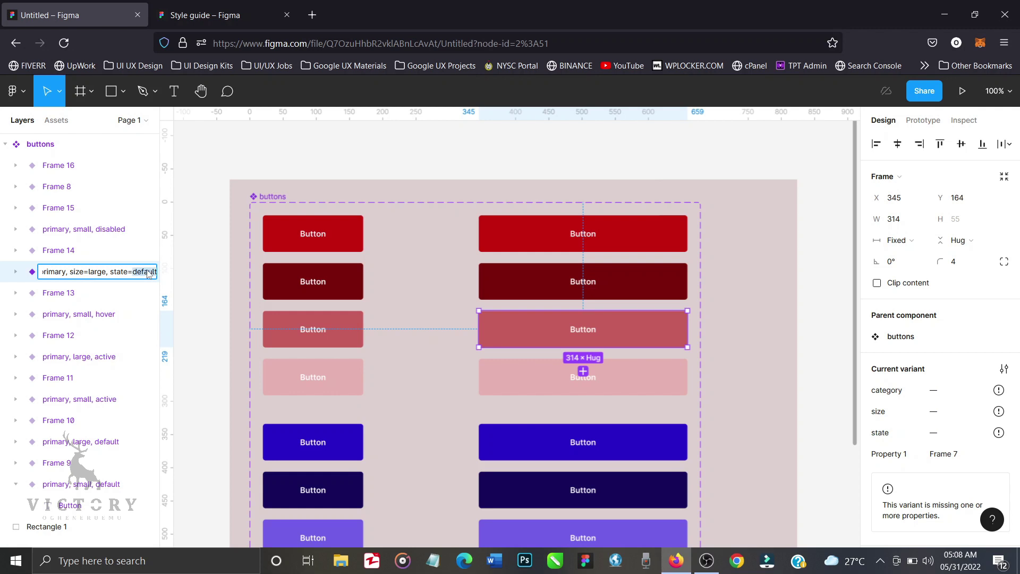
text(hover)
key(Return)
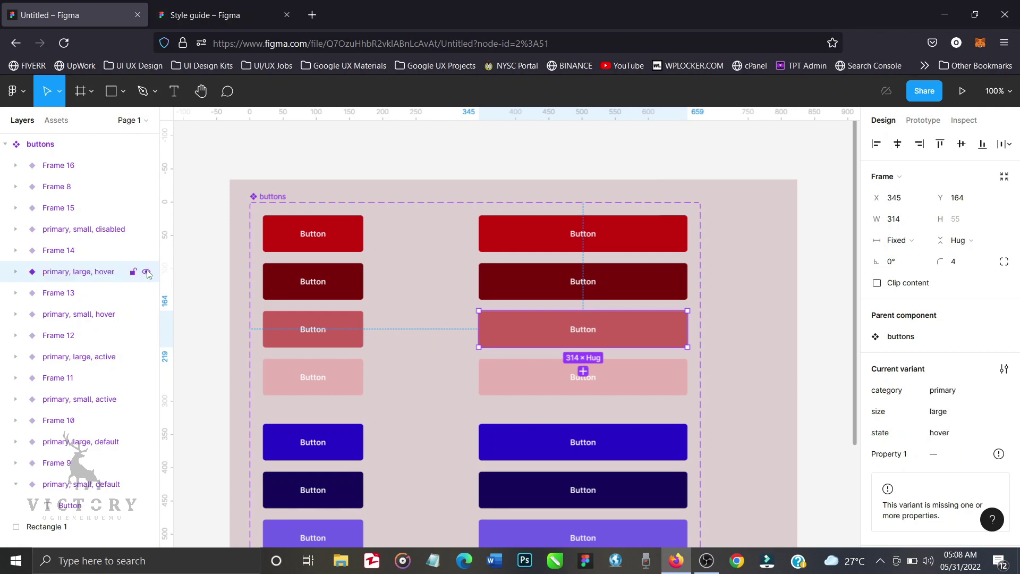
Step: Rename the pale pink wide variant, Frame 8, as "category=primary, size=large, state=disabled" by reusing the large default name
click(501, 369)
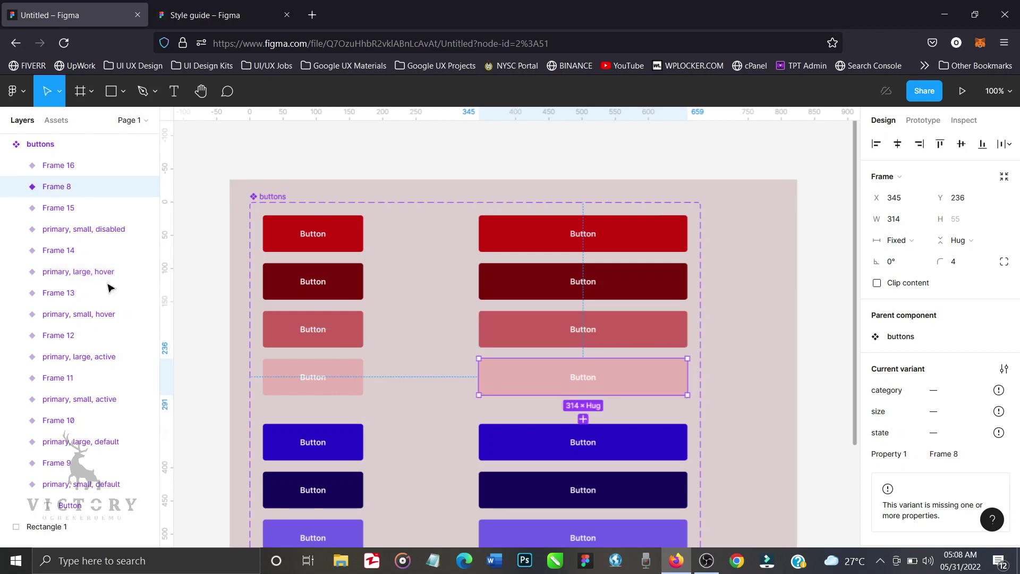
double_click(80, 192)
text(category=primary, size=large, state=default)
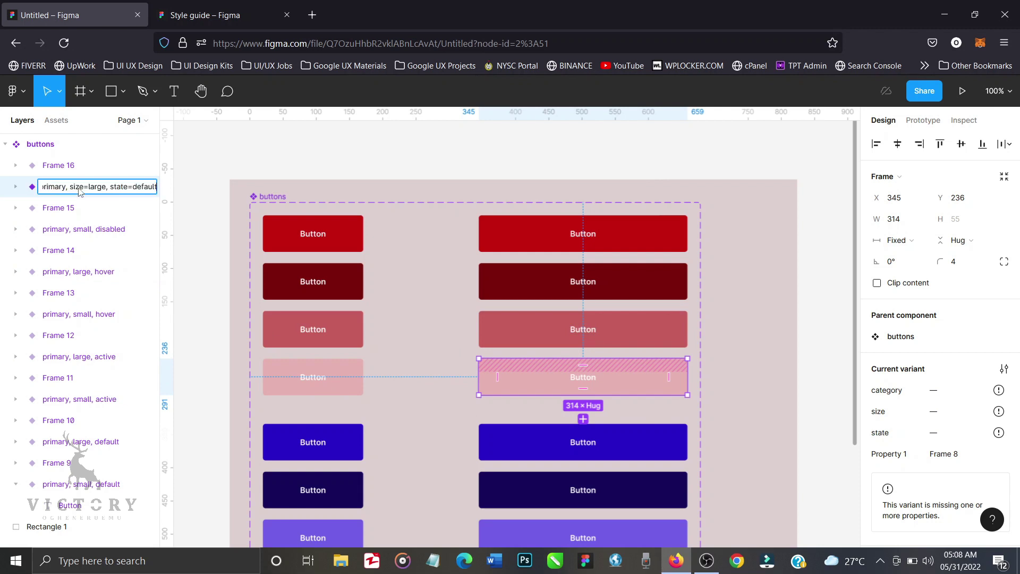
key(Left)
key(Left)
key(Left)
key(Left)
key(Left)
key(Left)
key(Left)
key(Left)
text(disabled)
key(Return)
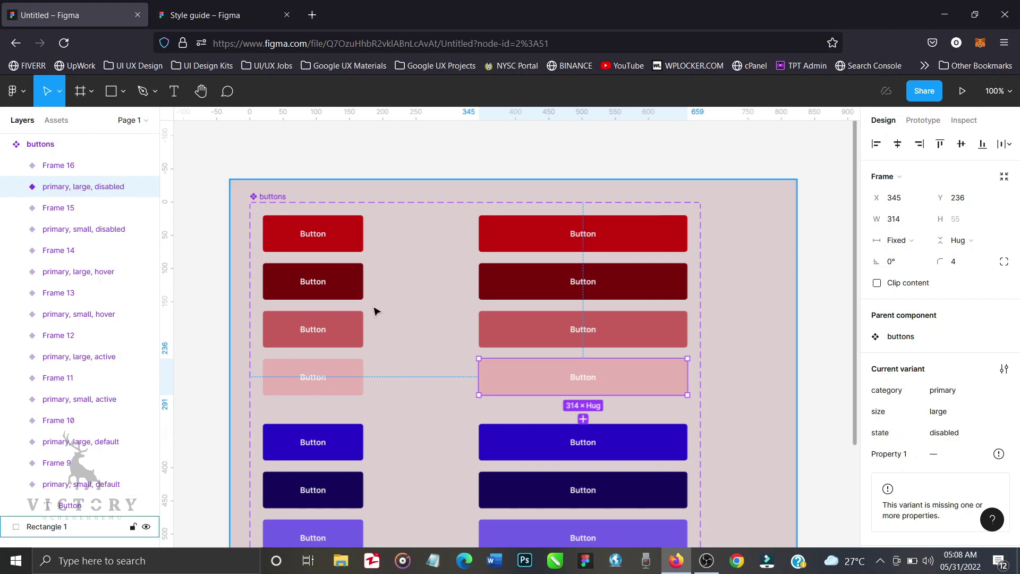
Step: Copy the full name of the small bright red variant, "category=primary, size=small, state=default"
scroll(375, 310, down, 4)
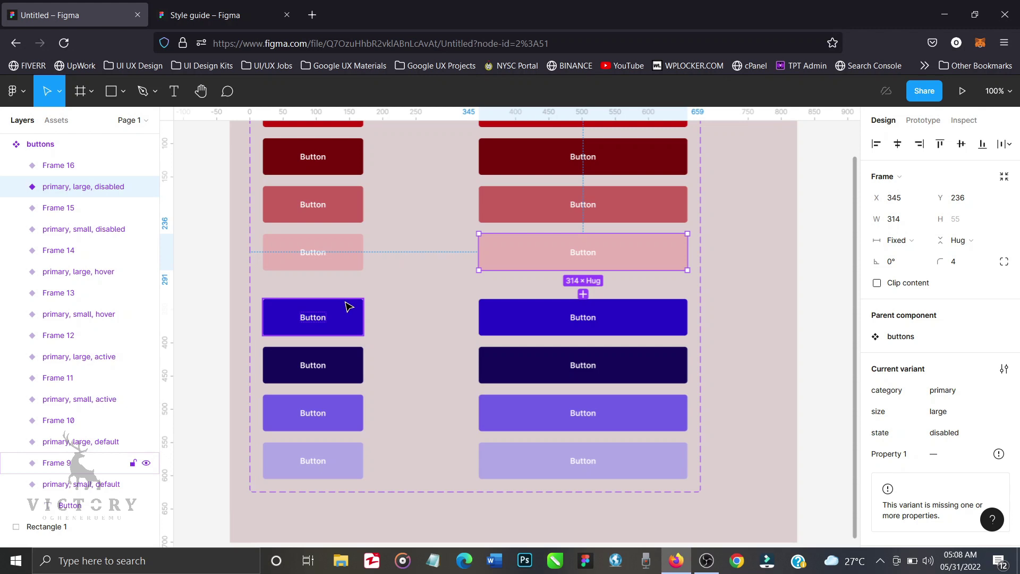
click(348, 306)
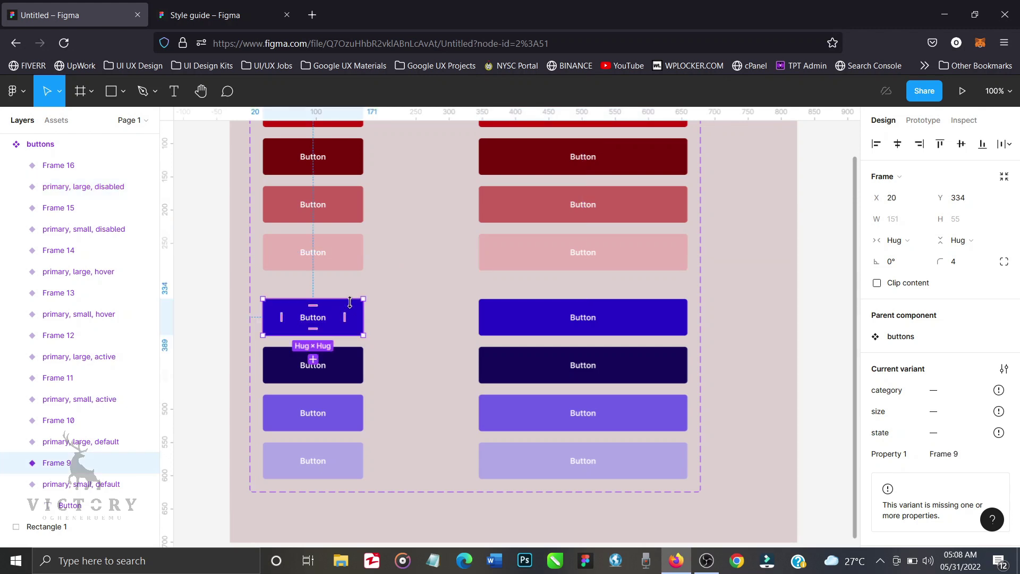
scroll(351, 251, up, 3)
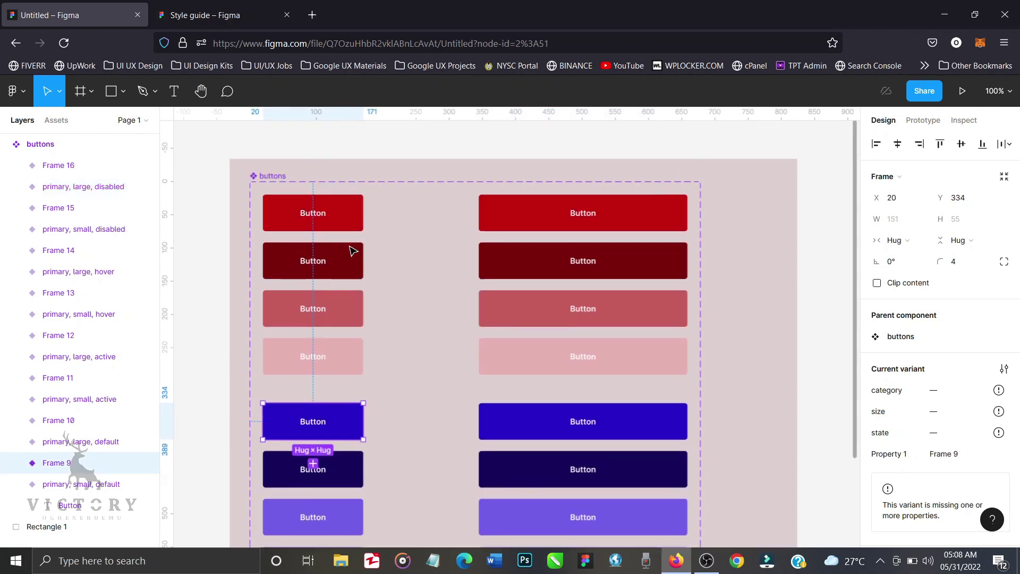
click(349, 235)
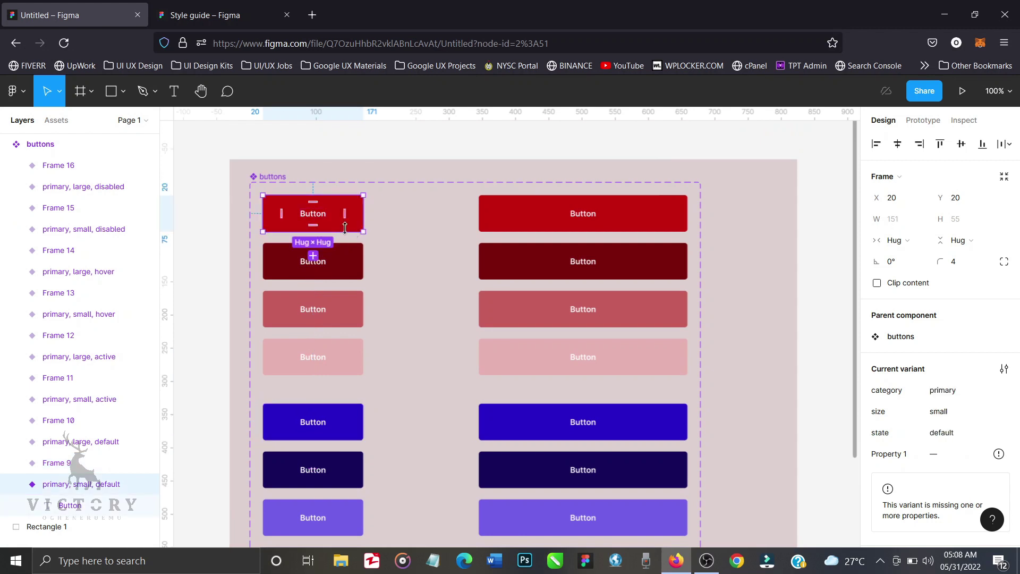
double_click(111, 484)
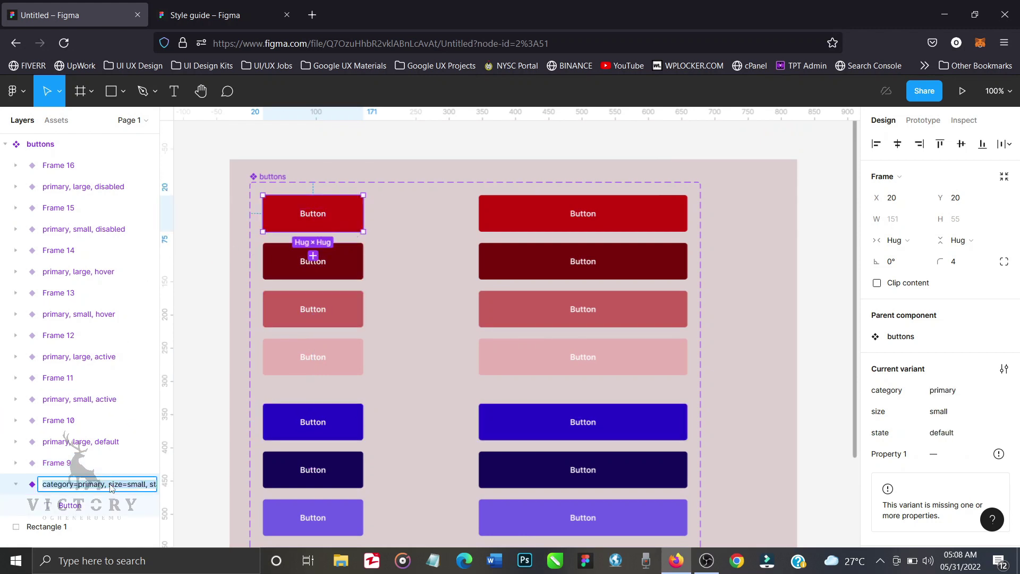
Step: Rename the bright blue small variant, Frame 9, as "category=secondary, size=small, state=default" and copy that name
click(347, 412)
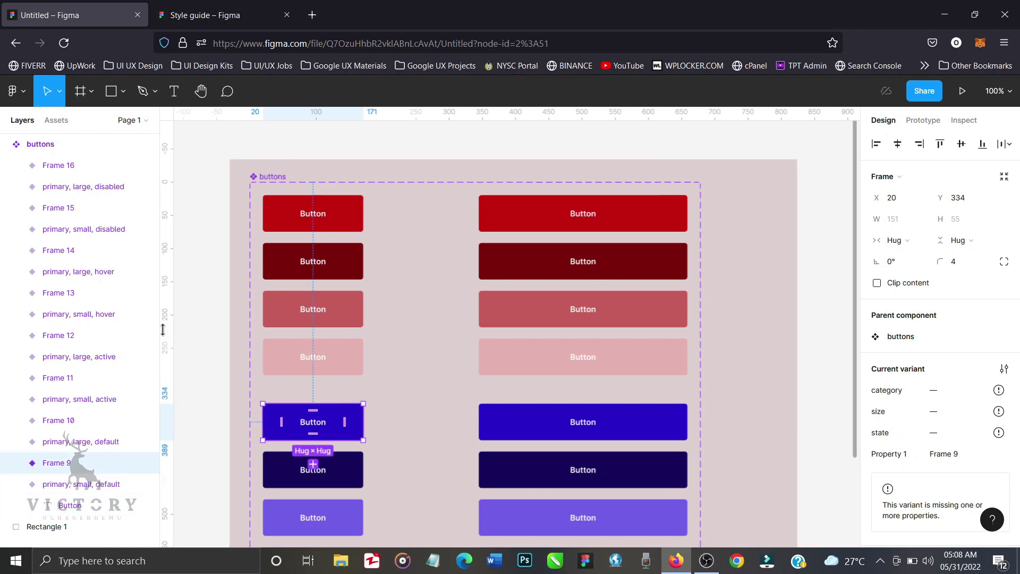
double_click(69, 462)
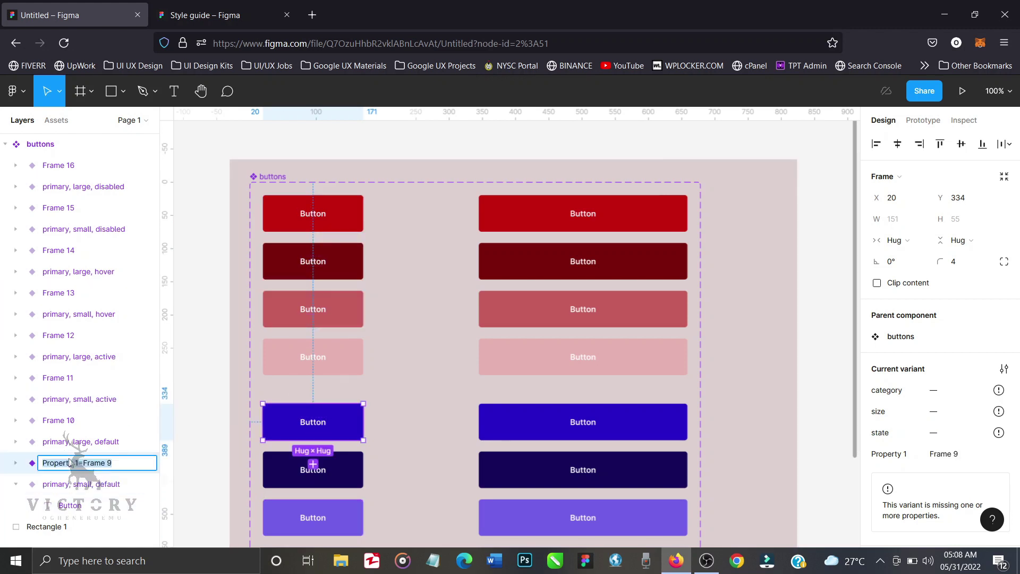
text(category=primary, size=small, state=default)
key(Home)
double_click(96, 465)
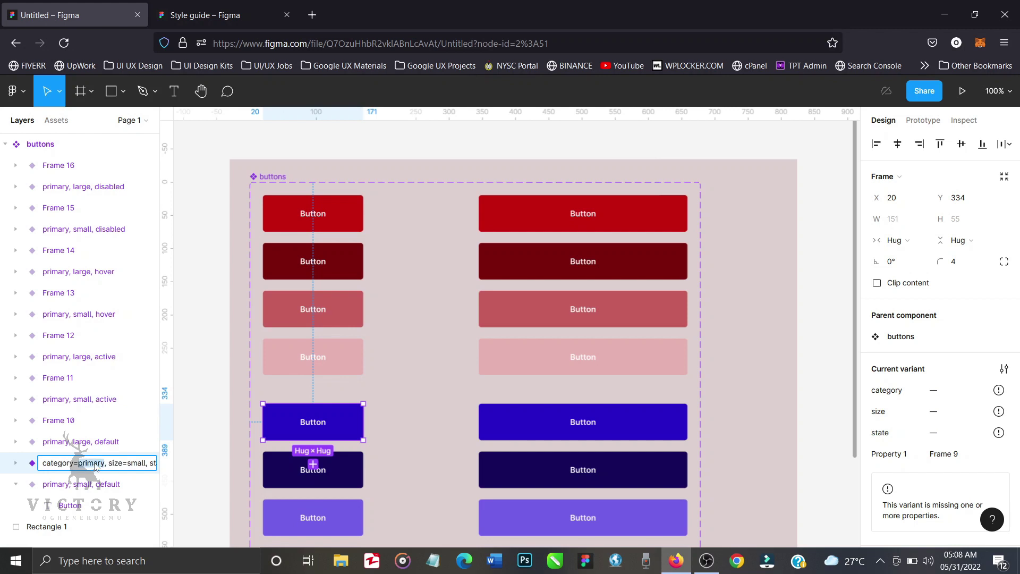
text(secondary)
key(End)
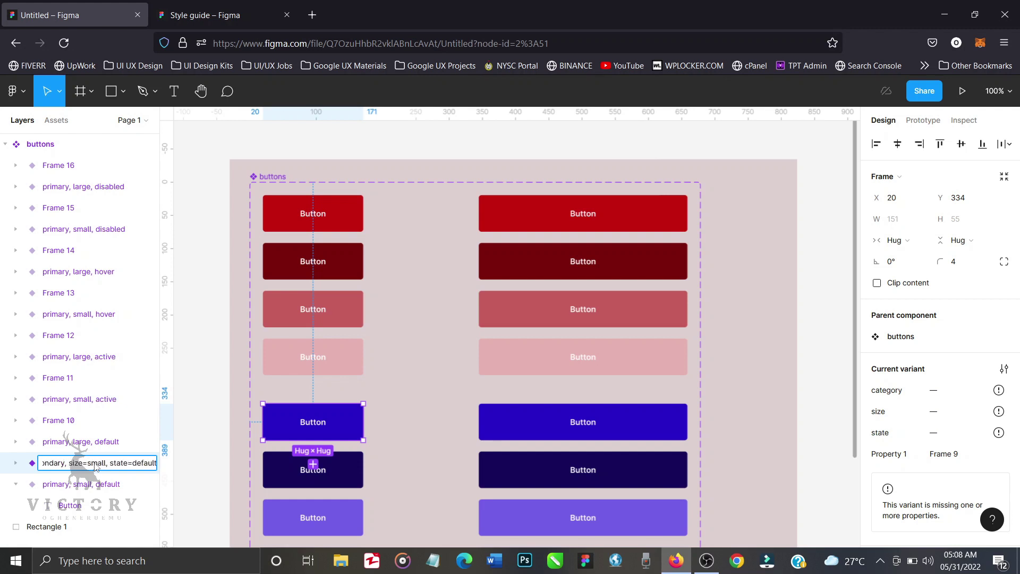
key(Return)
double_click(96, 466)
key(ctrl+c)
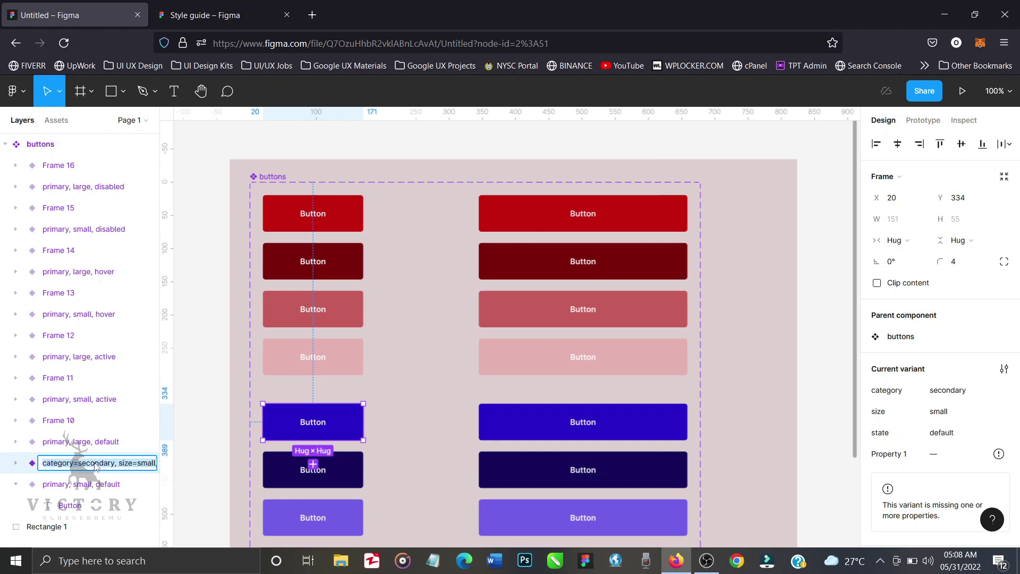
key(Escape)
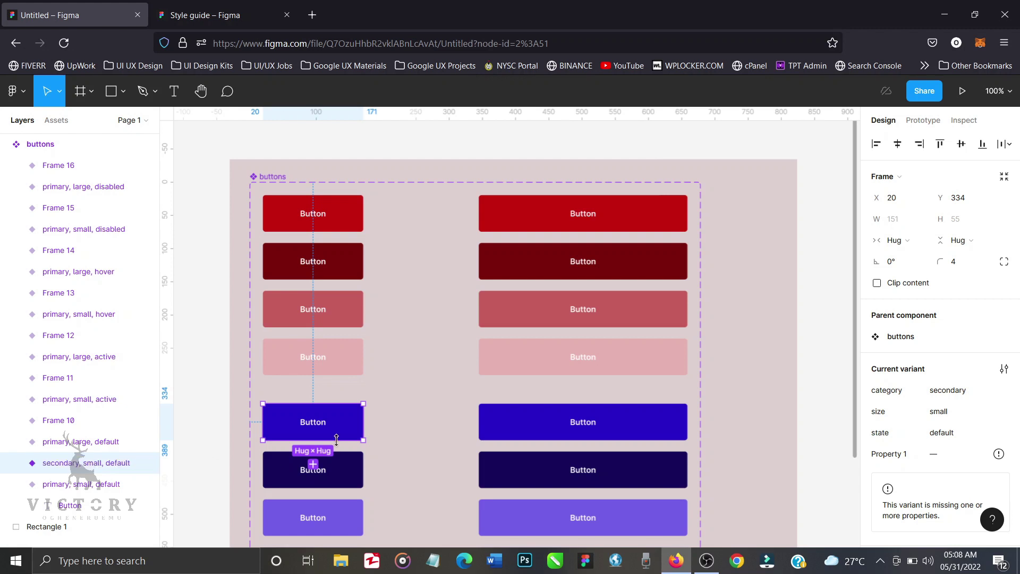
Step: Rename the dark blue small variant, Frame 11, as "category=secondary, size=small, state=active" by reusing the copied name
scroll(351, 441, down, 3)
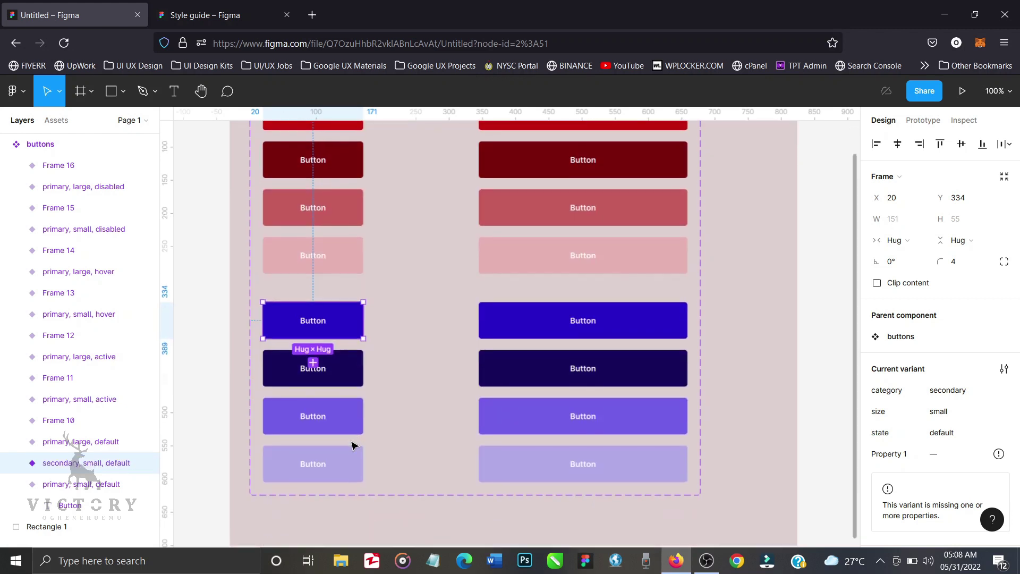
click(357, 382)
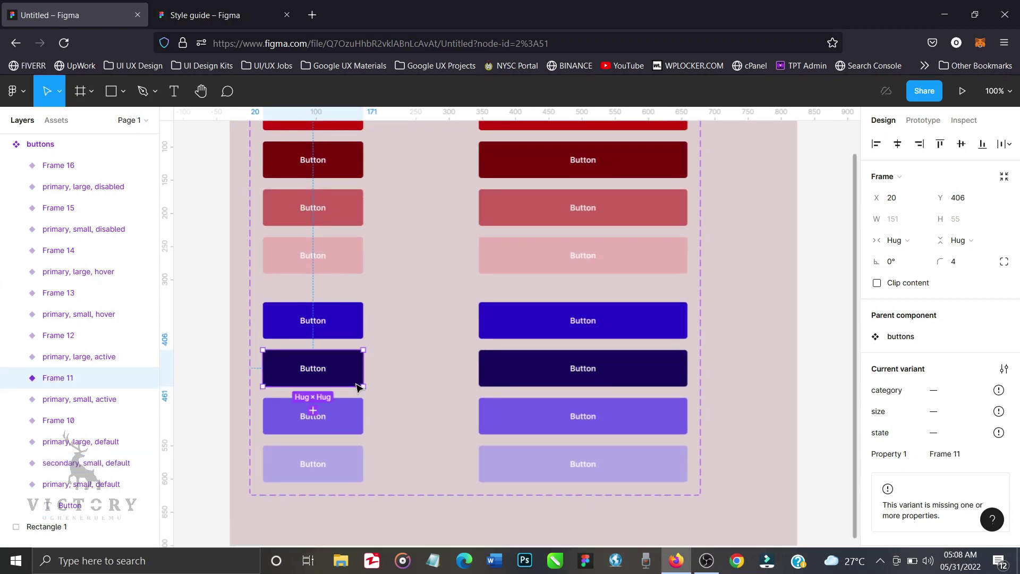
double_click(83, 380)
key(ctrl+v)
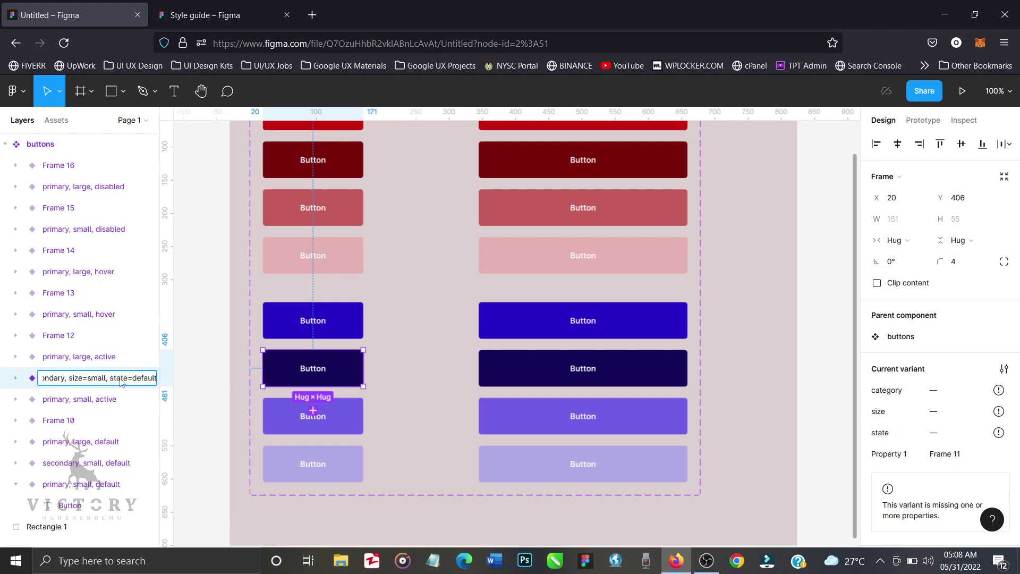
double_click(144, 379)
text(active)
key(Return)
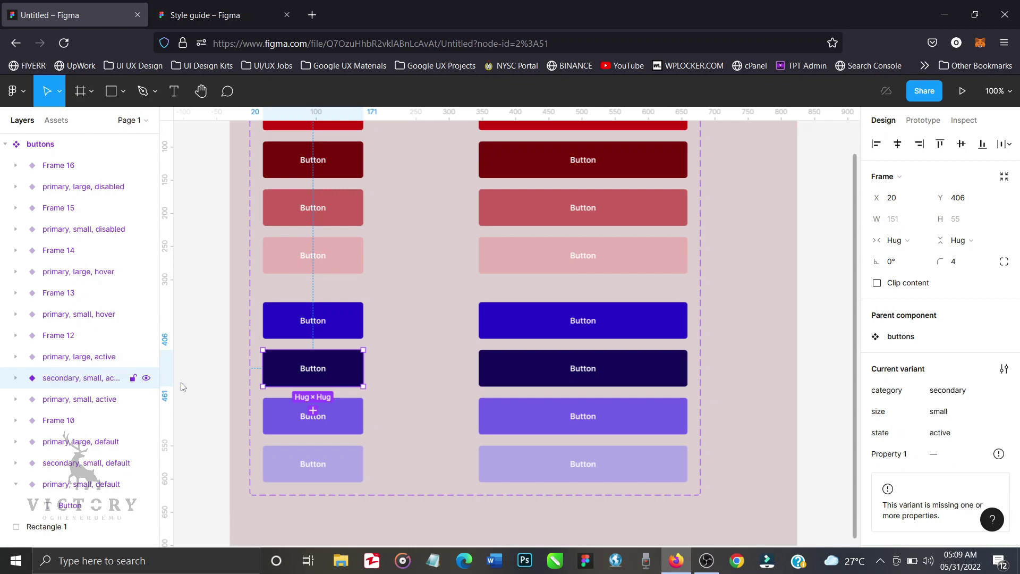
Step: Rename the lighter blue small variant, Frame 13, as "category=secondary, size=small, state=hover" by reusing the copied name
click(354, 425)
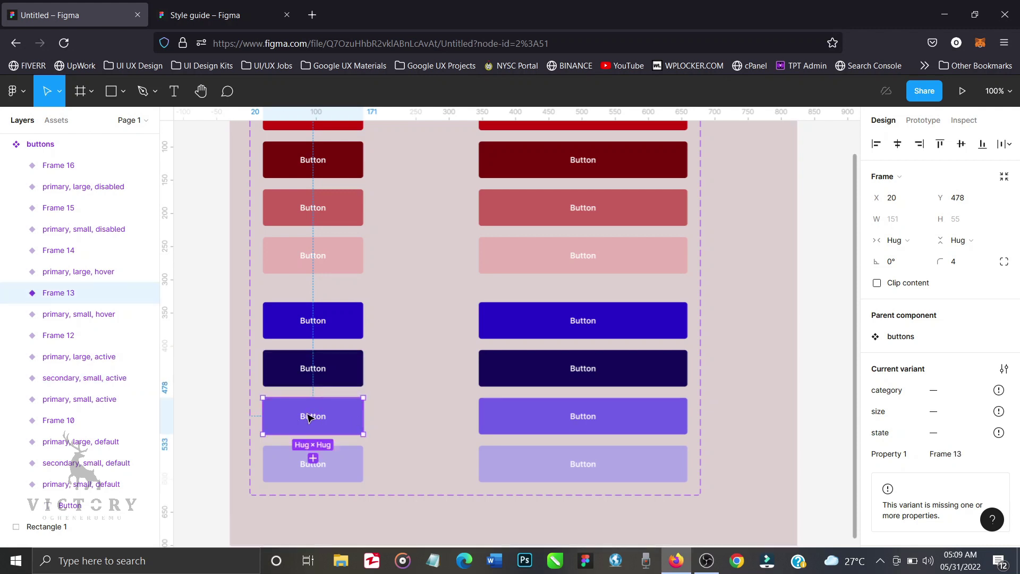
double_click(83, 295)
key(ctrl+v)
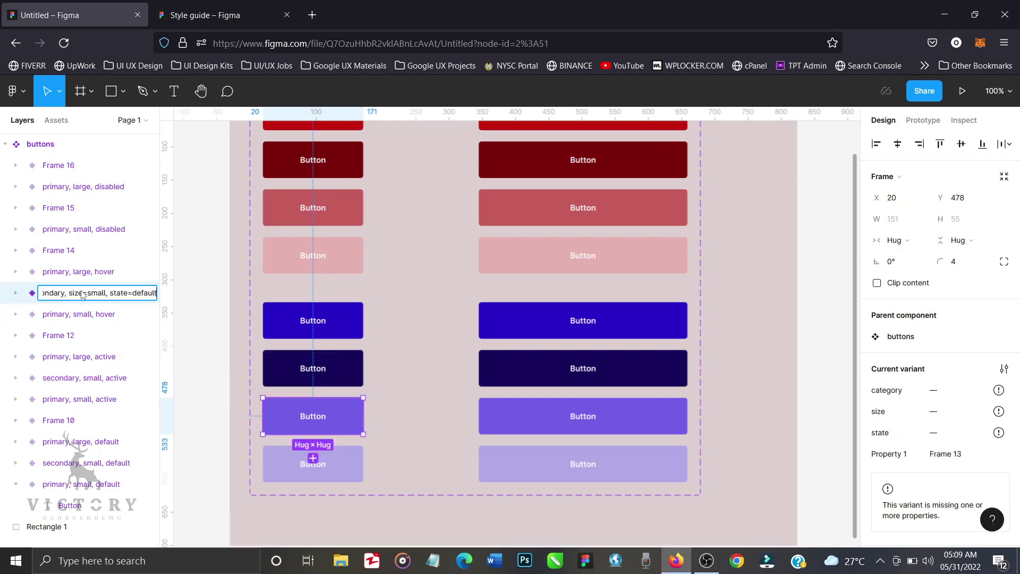
key(Left)
key(Left)
key(Left)
key(Left)
key(Left)
key(Left)
key(Left)
key(Left)
key(Left)
key(Left)
key(Left)
key(Left)
key(Left)
key(Left)
key(Left)
key(Left)
key(Left)
key(Left)
key(Left)
key(Left)
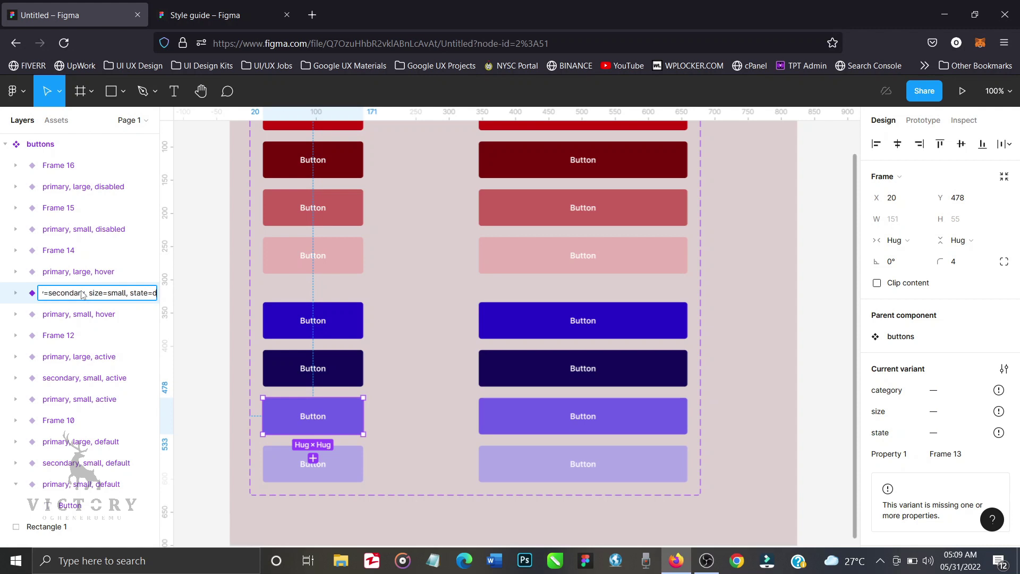
key(BackSpace)
key(BackSpace)
key(BackSpace)
key(BackSpace)
key(BackSpace)
key(BackSpace)
key(BackSpace)
text(hover)
key(Return)
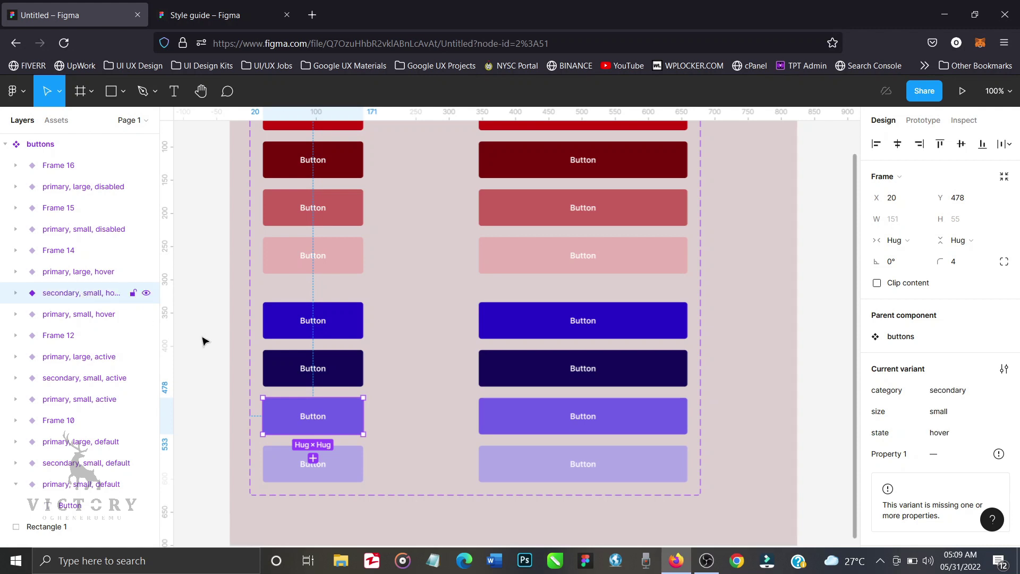
Step: Rename the palest blue small variant, Frame 15, as "category=secondary, size=small, state=disabled" by reusing the copied name
click(357, 470)
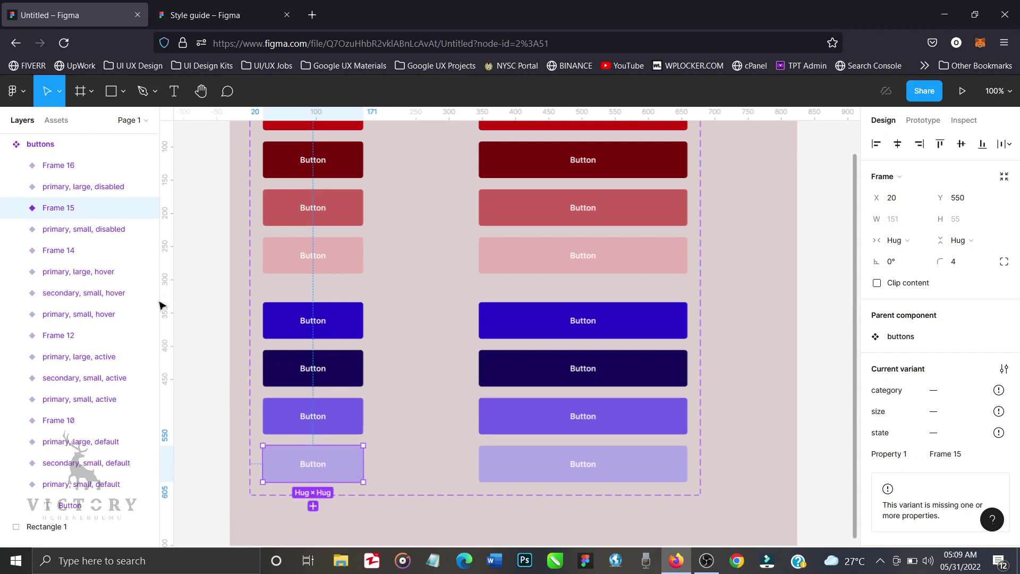
double_click(88, 213)
key(ctrl+v)
key(Left)
key(Left)
key(Left)
key(Left)
key(Left)
key(Left)
key(Left)
key(Left)
key(Left)
key(Left)
key(Left)
key(Left)
key(Left)
key(Left)
key(Left)
key(Left)
key(Left)
key(Left)
key(Left)
key(Left)
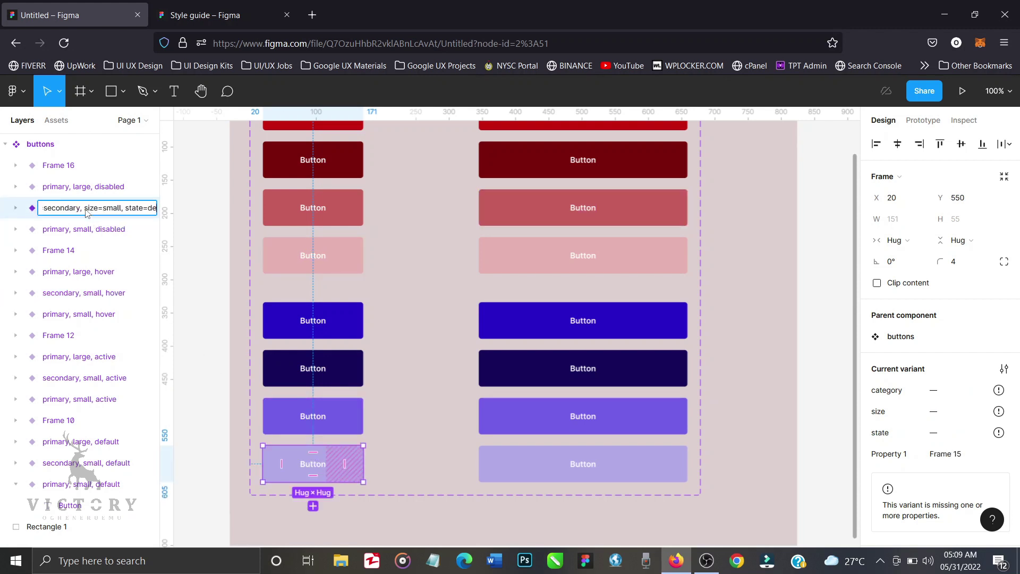
key(End)
key(BackSpace)
key(BackSpace)
key(BackSpace)
key(BackSpace)
key(BackSpace)
key(BackSpace)
key(BackSpace)
text(disabled)
key(Return)
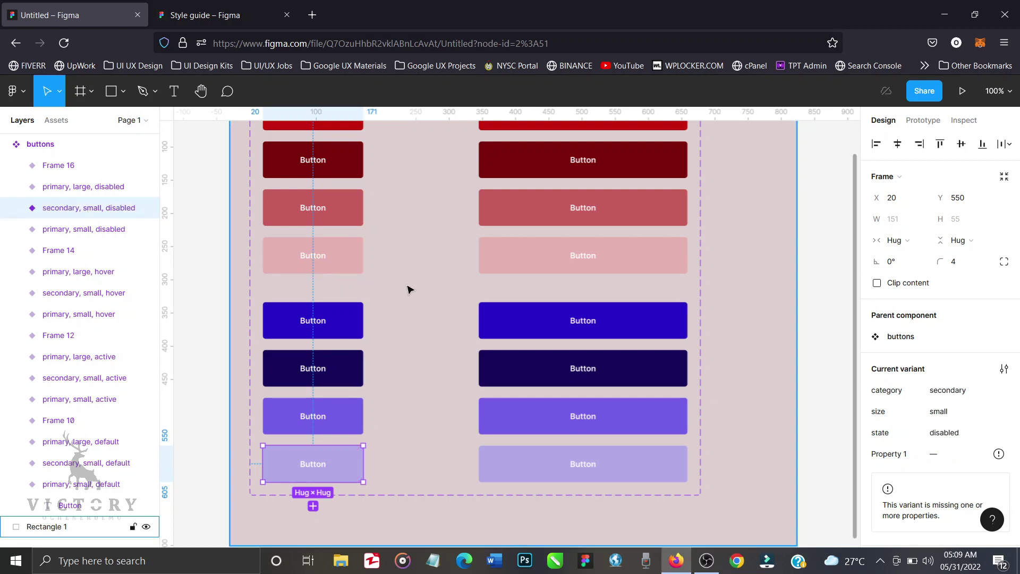
Step: Copy the full name of the large pale red variant, "category=primary, size=large, state=disabled"
click(510, 310)
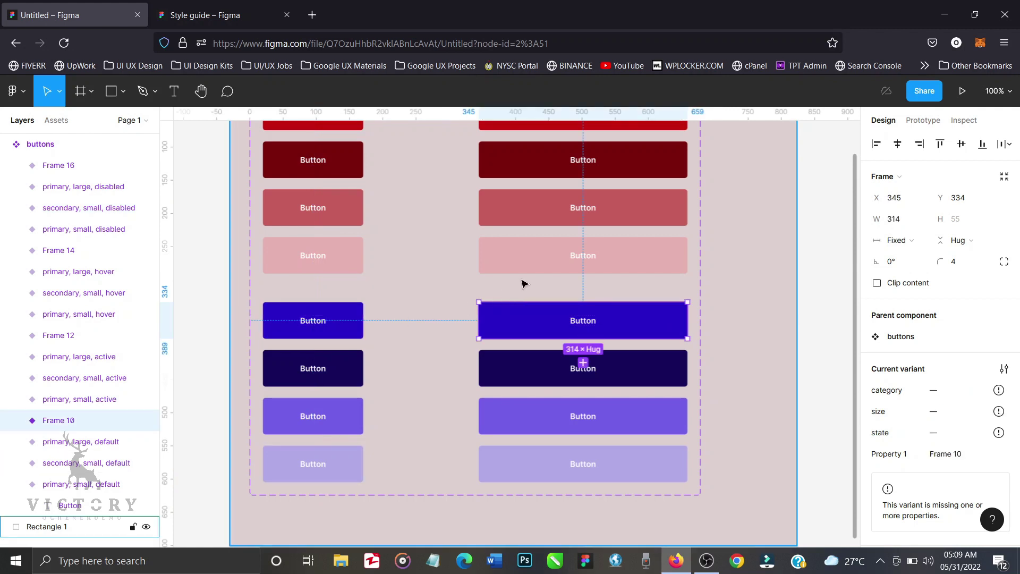
scroll(522, 284, up, 3)
click(645, 343)
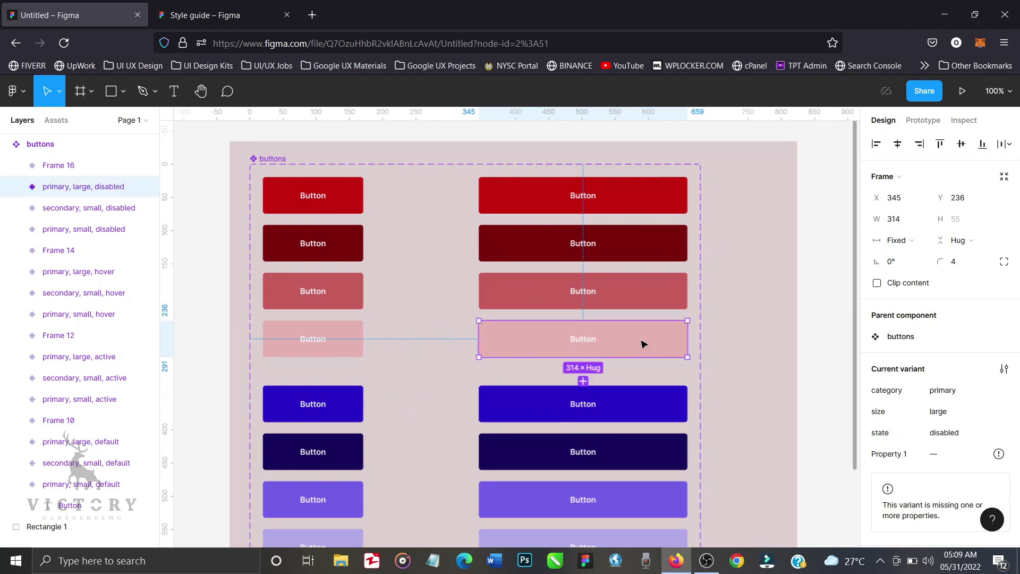
double_click(98, 192)
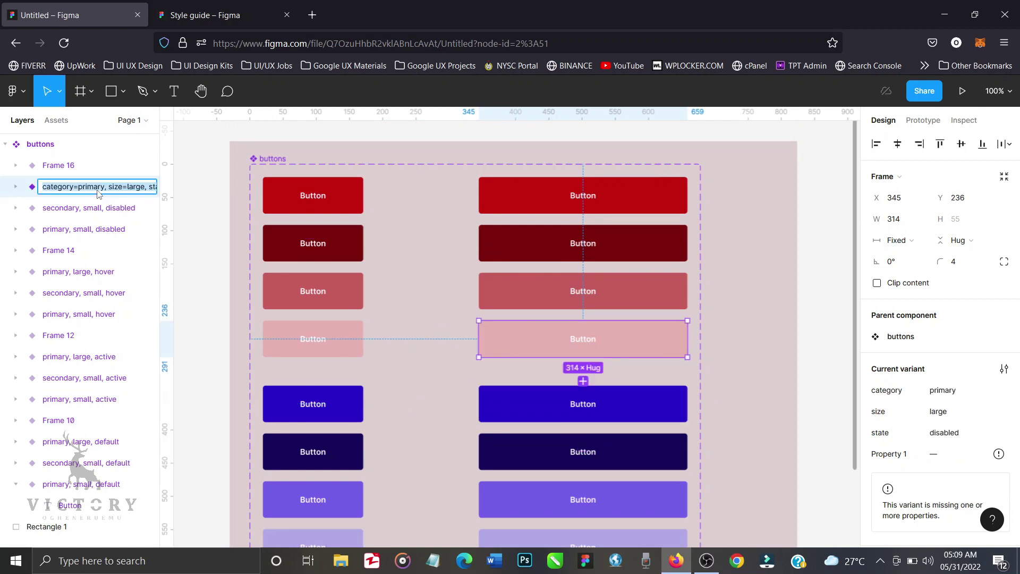
Step: Rename the bright blue large variant, Frame 10, as "category=secondary, size=large, state=default" and copy that name
click(645, 412)
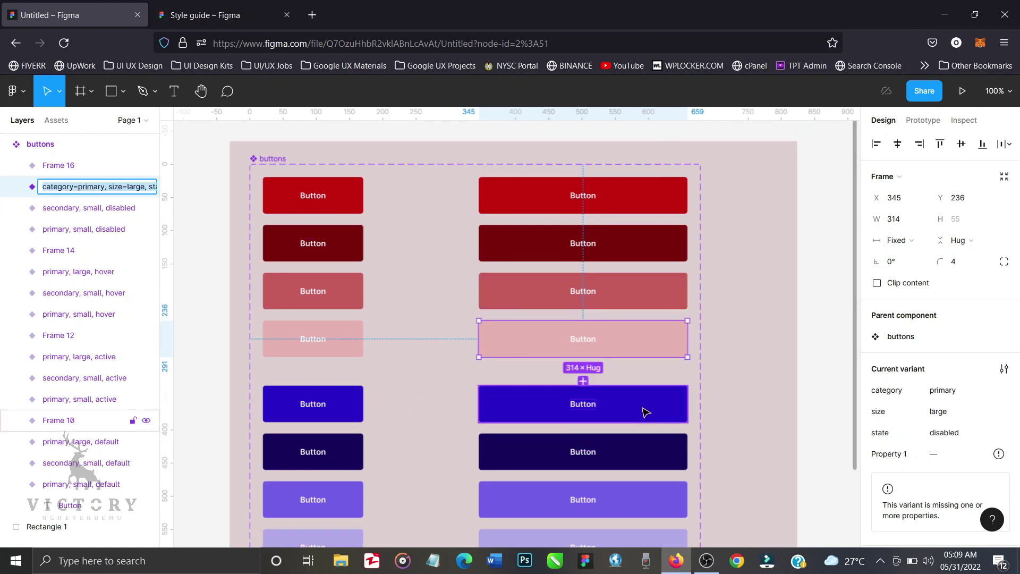
double_click(91, 422)
key(ctrl+v)
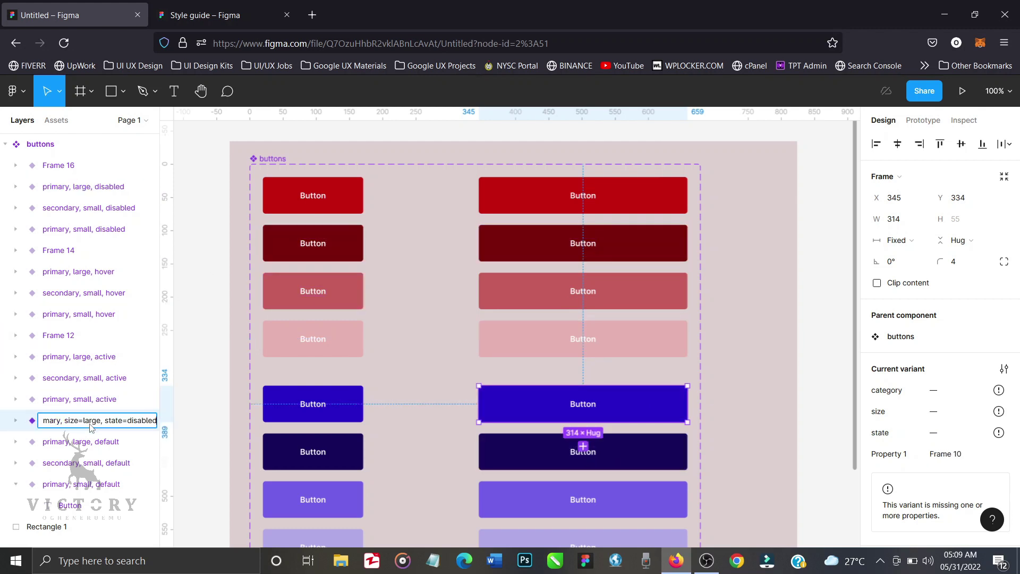
key(Home)
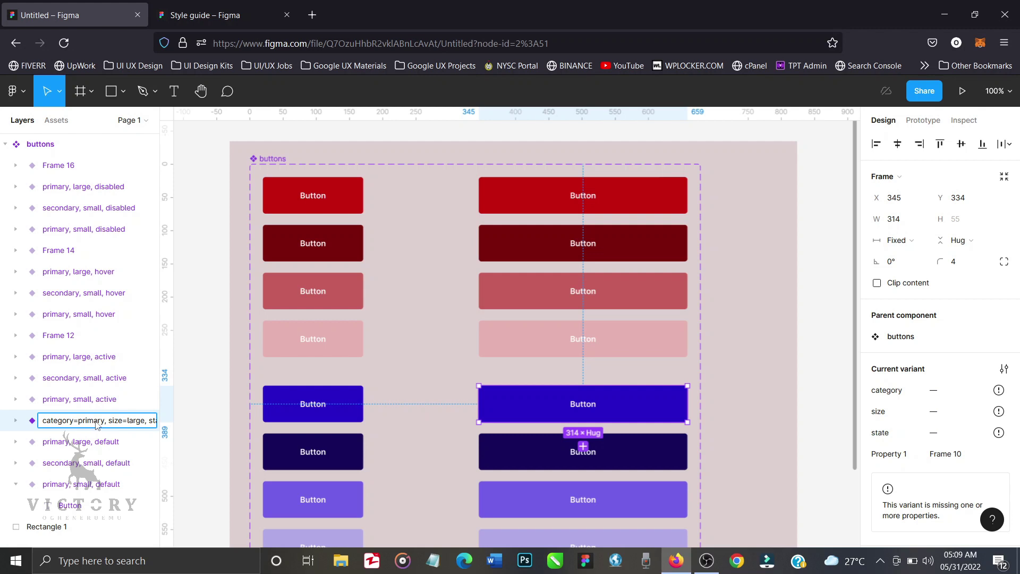
double_click(97, 421)
text(secondary)
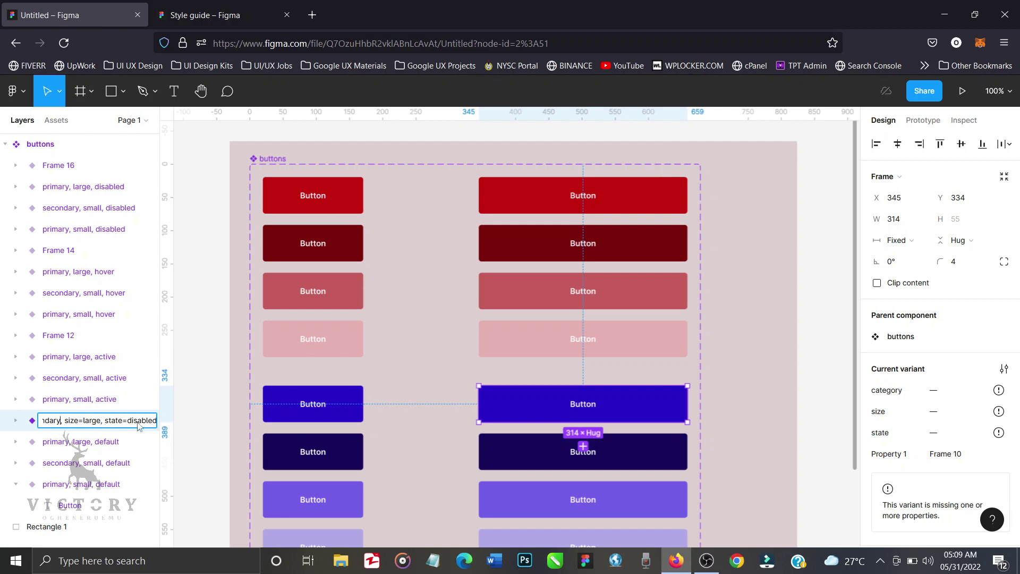
double_click(143, 423)
text(default)
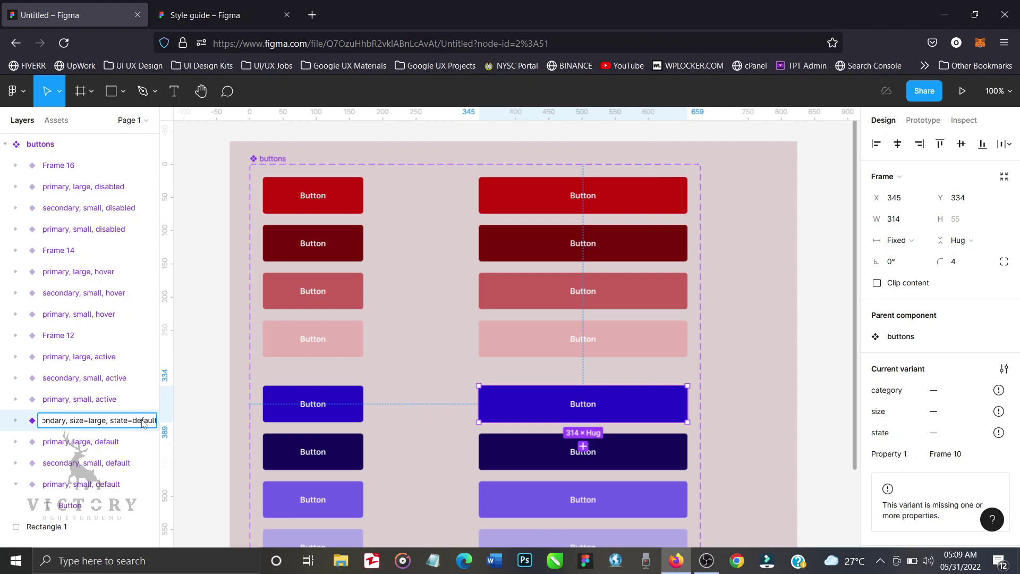
key(Return)
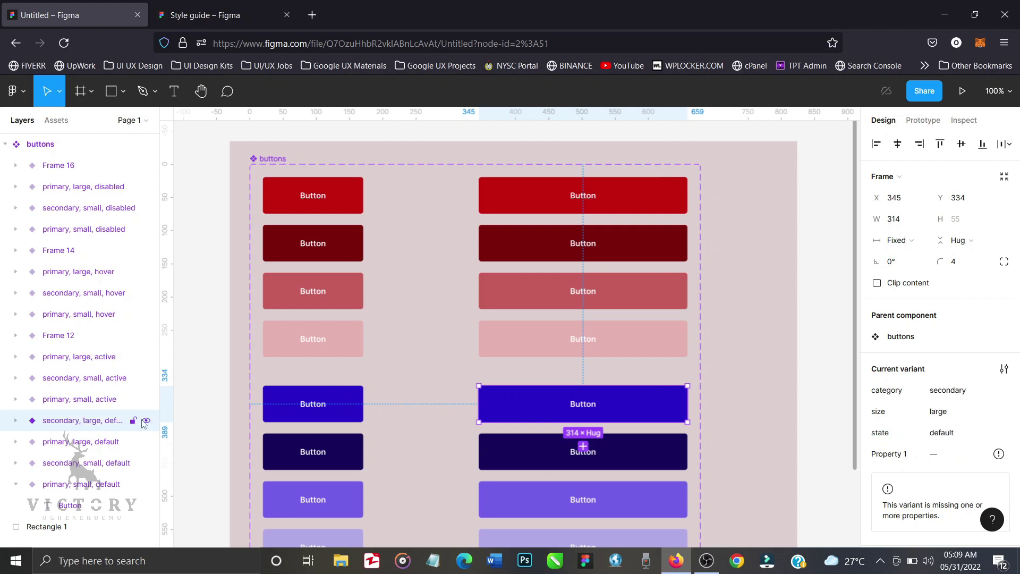
double_click(108, 426)
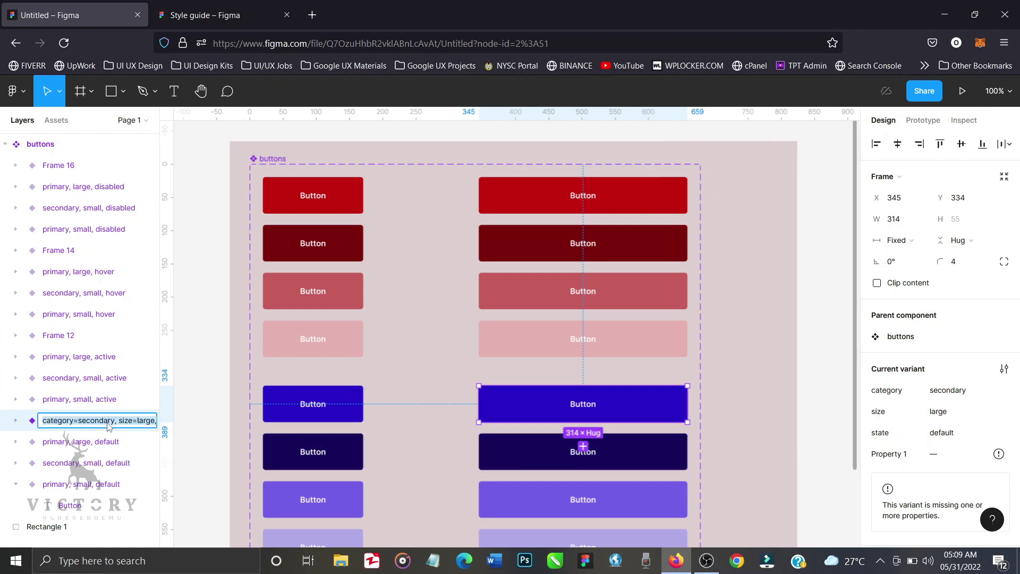
Step: Rename the dark blue large variant, Frame 12, as "category=secondary, size=large, state=active" by reusing the copied name
click(492, 449)
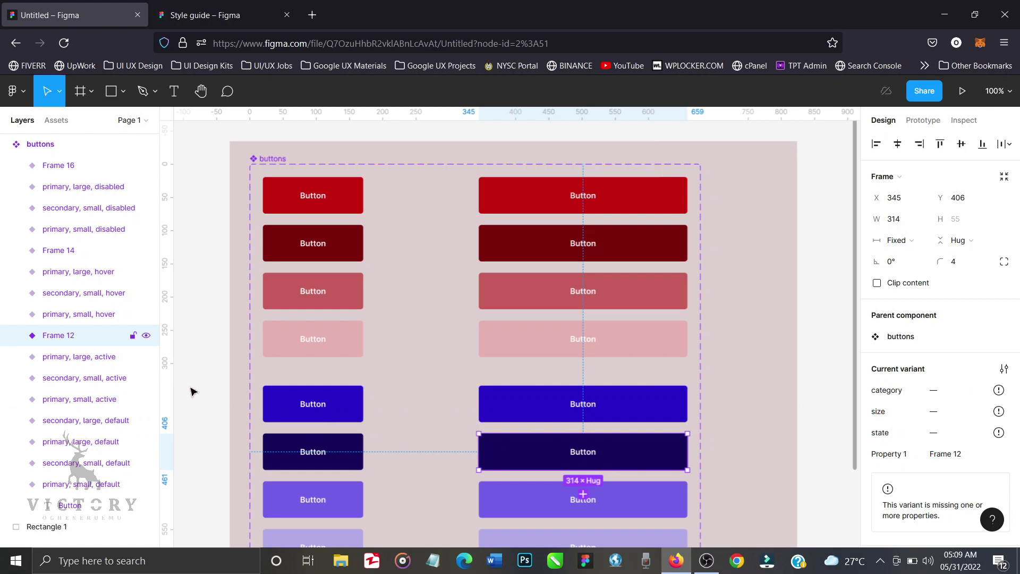
double_click(80, 339)
text(category=secondary, size=large, state=default)
key(Home)
key(Right)
key(Right)
key(Right)
key(Right)
key(Right)
key(Right)
key(Right)
key(Right)
key(Right)
key(Right)
key(Right)
key(Right)
key(Right)
key(Right)
key(Right)
key(Right)
key(Right)
key(Right)
key(Right)
key(Right)
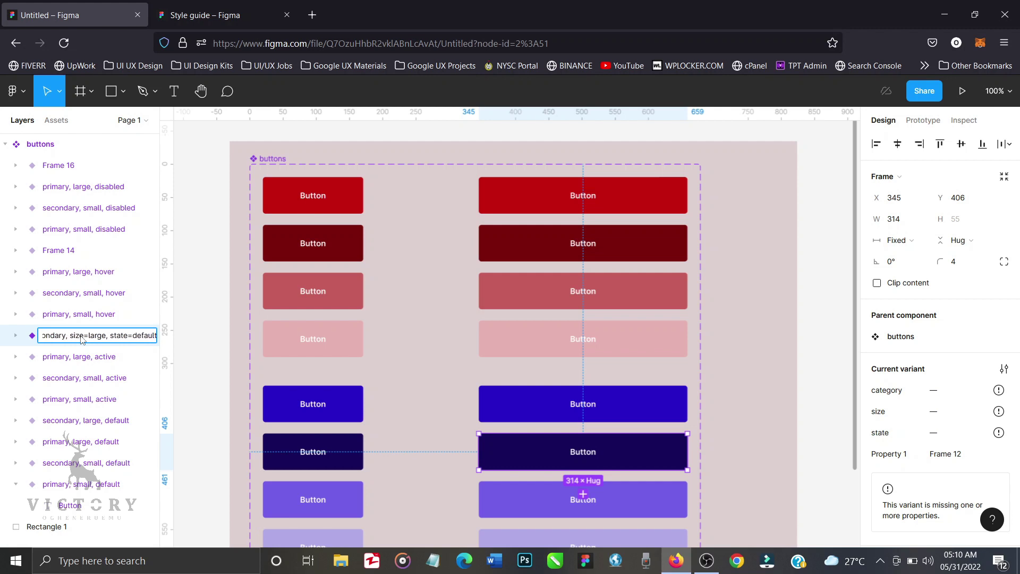
key(Left)
key(Left)
key(Left)
key(Left)
key(Left)
key(Left)
key(Left)
key(Left)
key(Left)
key(Left)
key(Left)
key(Left)
key(Left)
key(Left)
key(Left)
key(Left)
key(Left)
key(Left)
key(Left)
key(Left)
key(Left)
key(Left)
key(Left)
key(Left)
key(Left)
key(Left)
key(Left)
key(Left)
key(Left)
key(Left)
key(Return)
Step: Rename the lighter blue large variant, Frame 14, as "category=secondary, size=large, state=hover" by reusing the copied name
scroll(607, 485, down, 3)
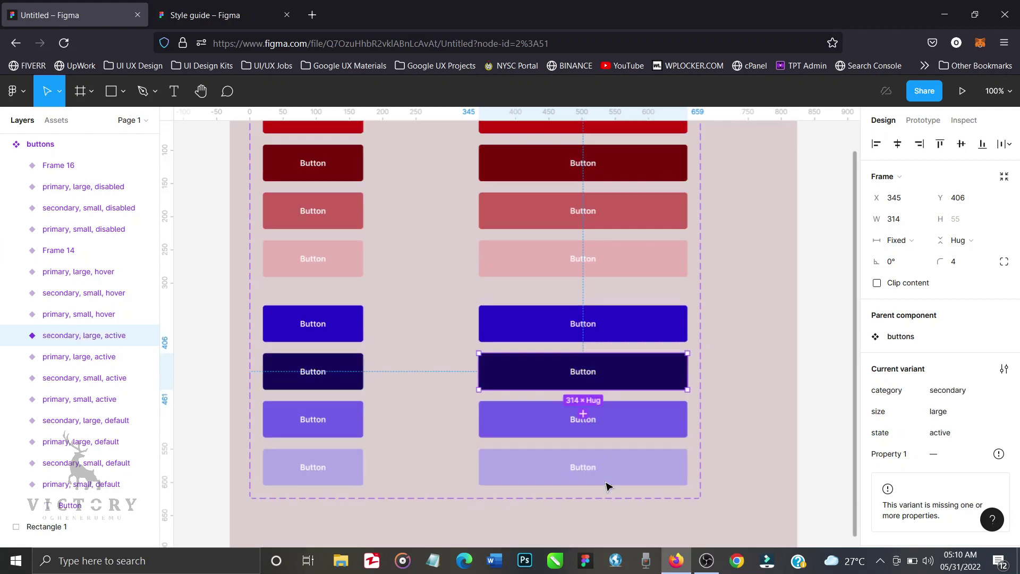
click(627, 426)
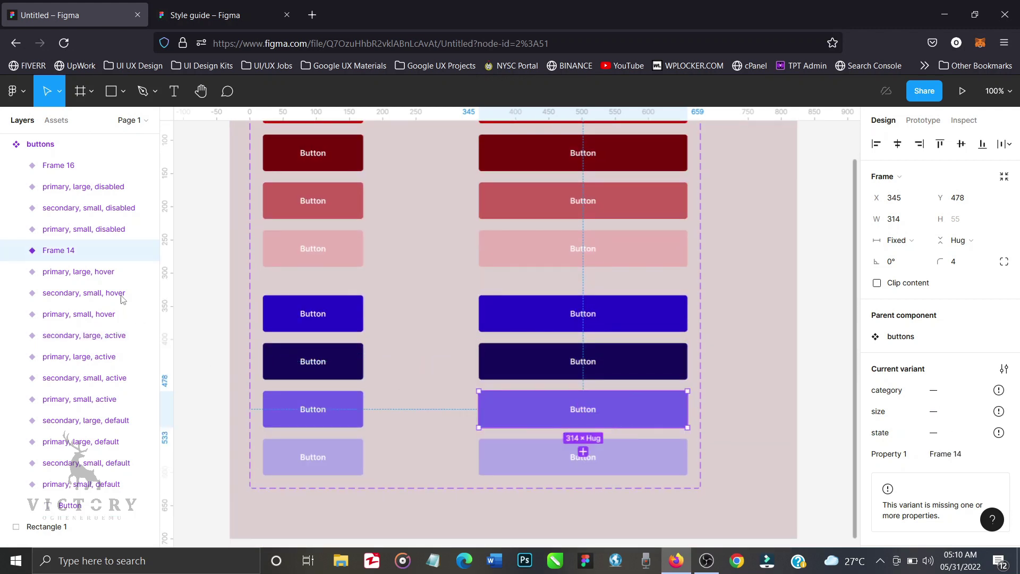
double_click(59, 250)
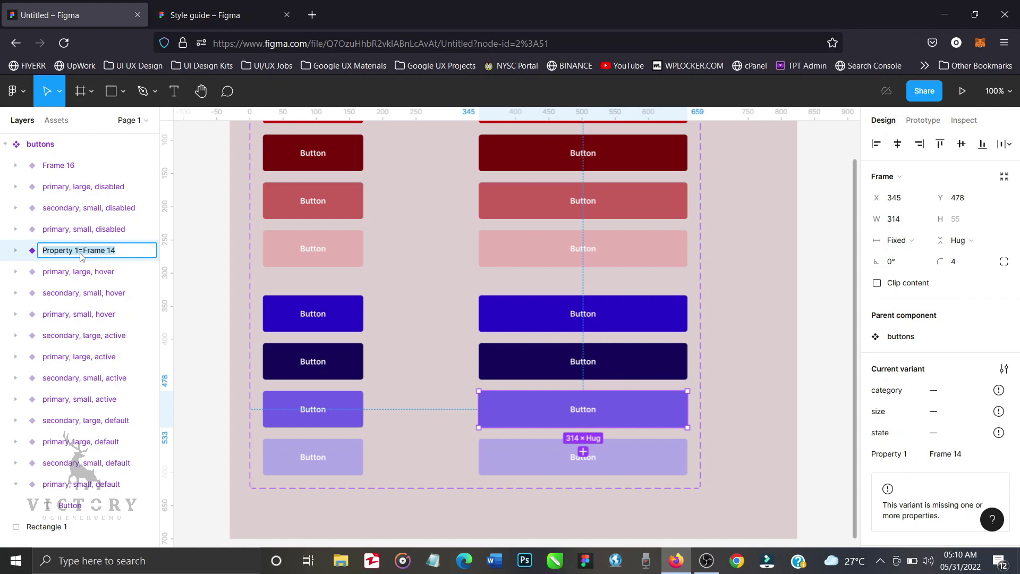
text(category=secondary, size=large, state=default)
key(Left)
key(Left)
key(Left)
key(Left)
key(Left)
key(Left)
key(Left)
key(Left)
key(Left)
key(Left)
key(Left)
key(Left)
key(Left)
key(Left)
key(Left)
key(Left)
key(Left)
key(Left)
key(Left)
key(Left)
key(Left)
key(Left)
key(Left)
text(hover)
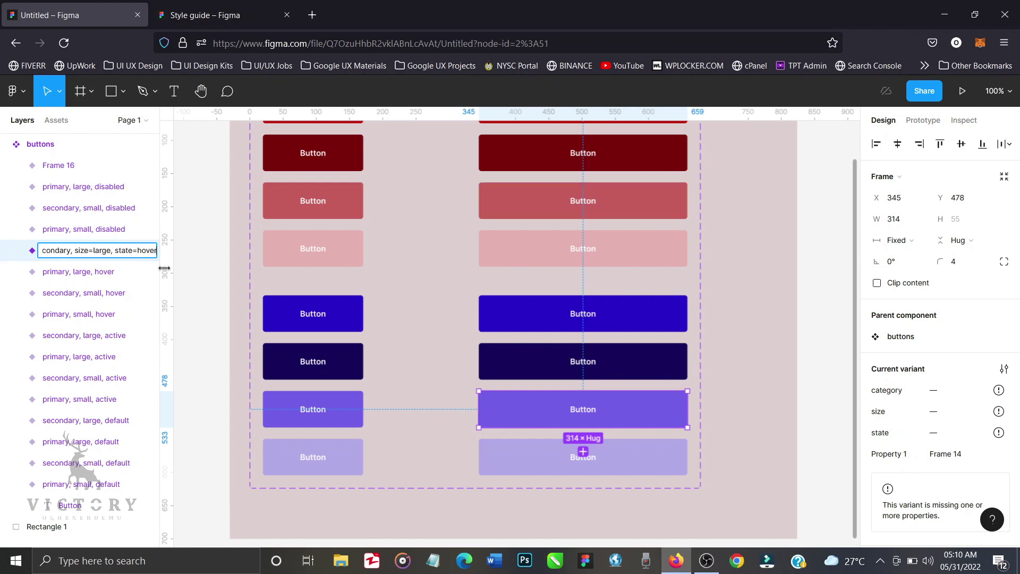
key(Return)
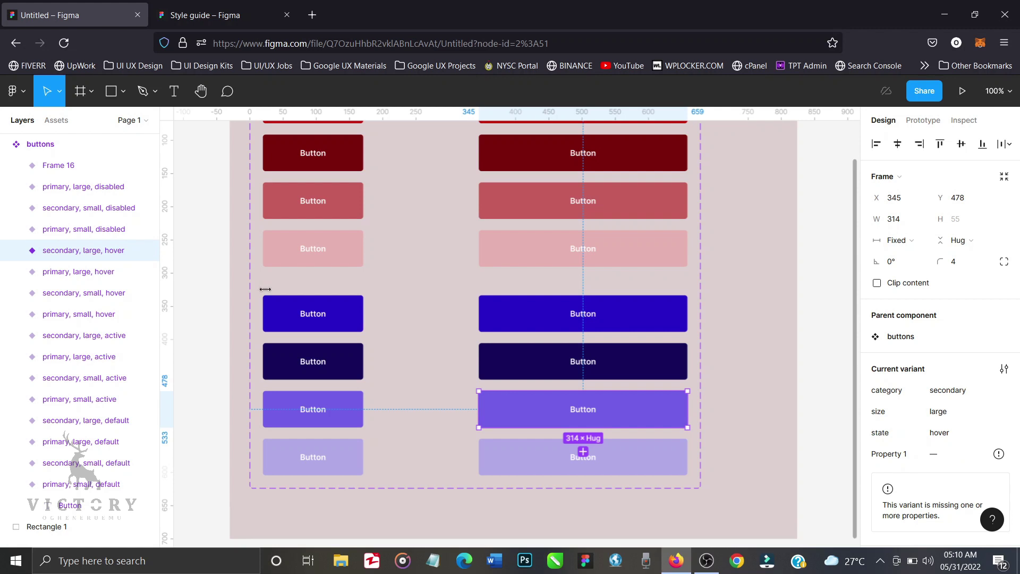
Step: Rename the light blue large variant, Frame 16, as "category=secondary, size=large, state=disabled" by reusing the copied name
click(626, 451)
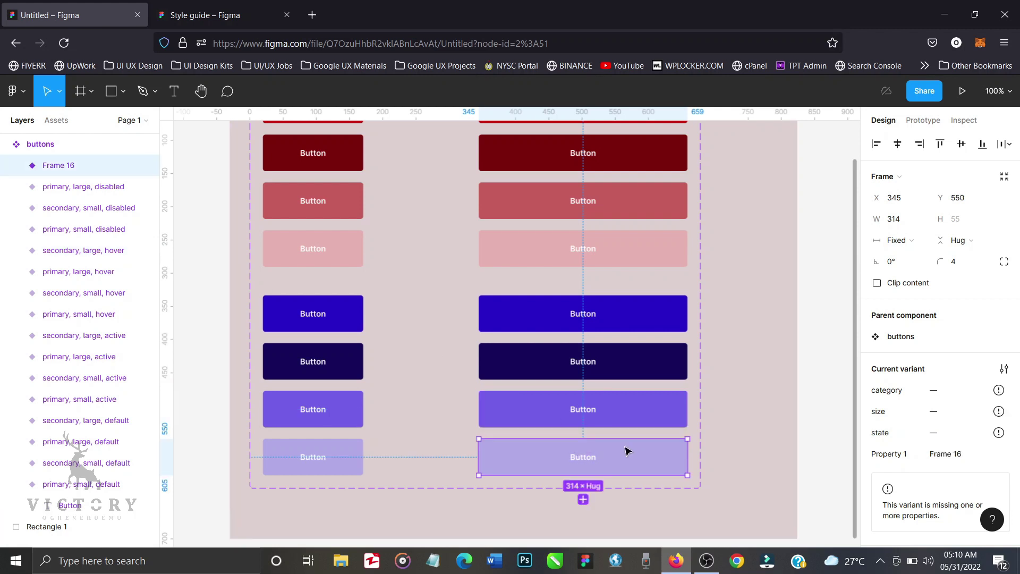
double_click(77, 165)
key(ctrl+v)
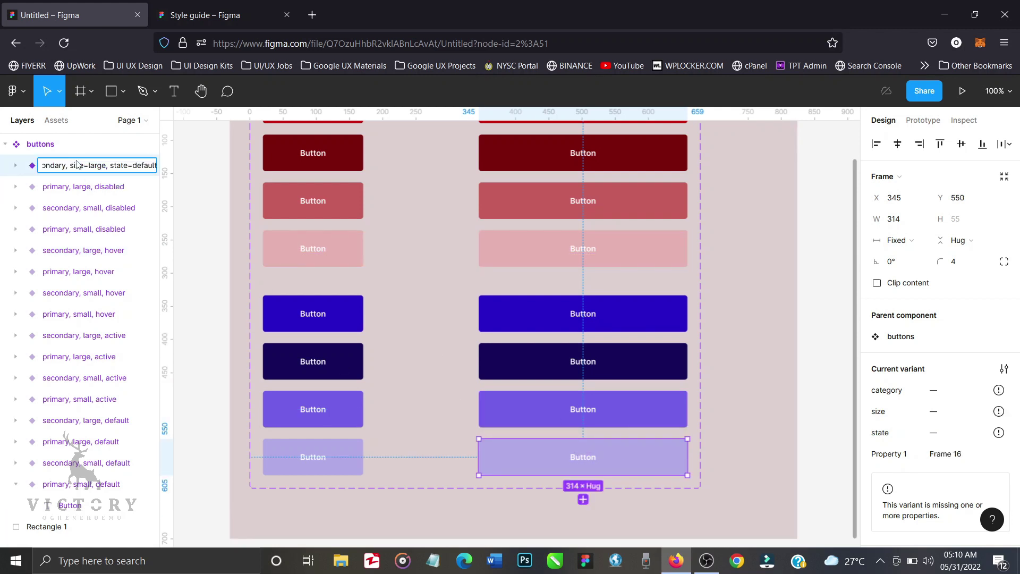
key(Left)
key(Left)
key(Left)
key(Left)
key(Left)
key(Left)
key(Left)
key(Left)
key(Left)
key(Left)
key(Left)
key(Left)
key(Left)
key(Left)
key(Left)
key(Left)
key(Left)
key(Left)
key(Left)
key(Left)
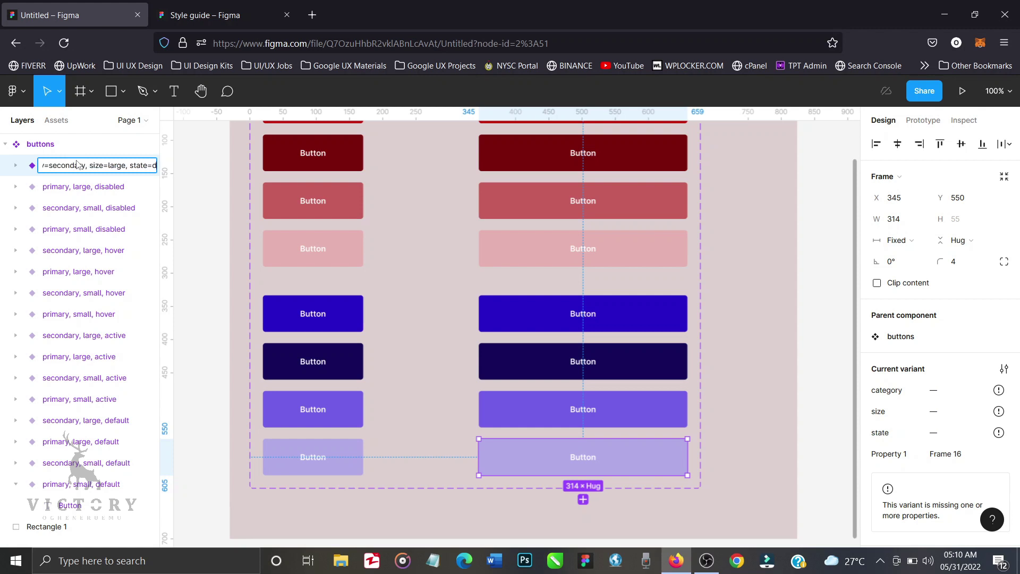
key(Right)
key(Right)
key(Right)
key(Right)
key(Right)
key(Right)
key(Right)
key(Right)
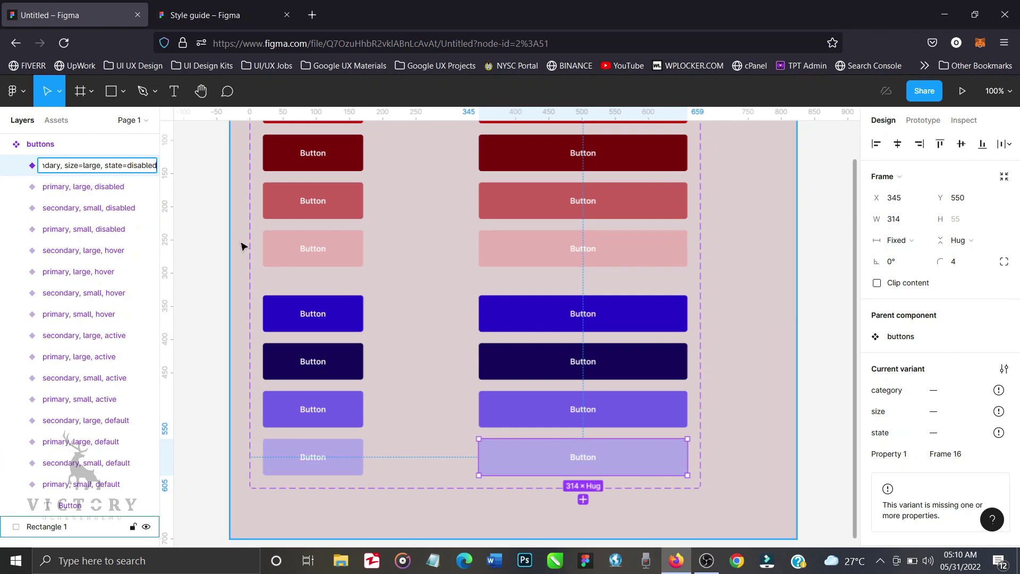
key(Return)
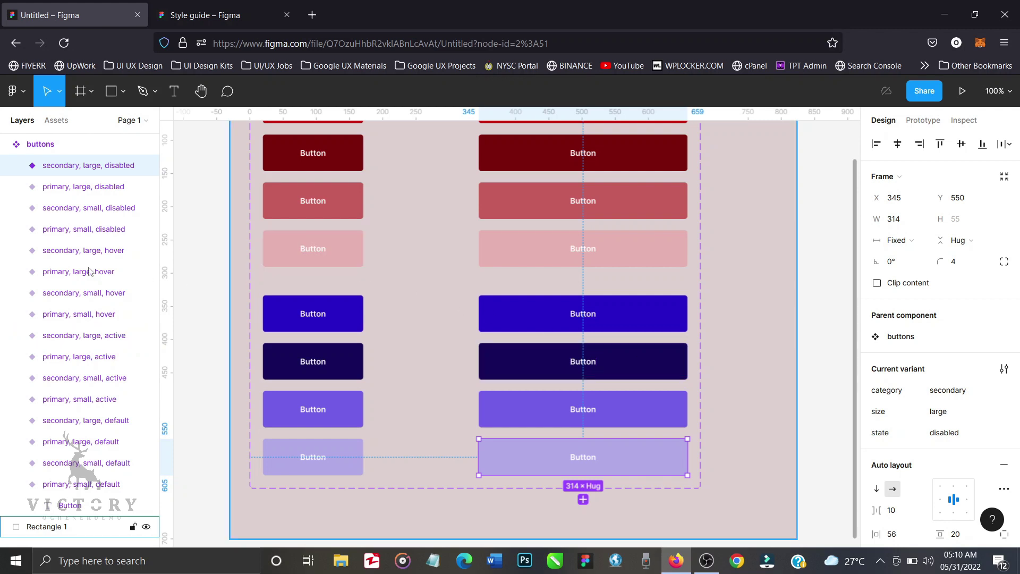
click(5, 144)
scroll(389, 272, up, 1)
scroll(389, 272, left, 1)
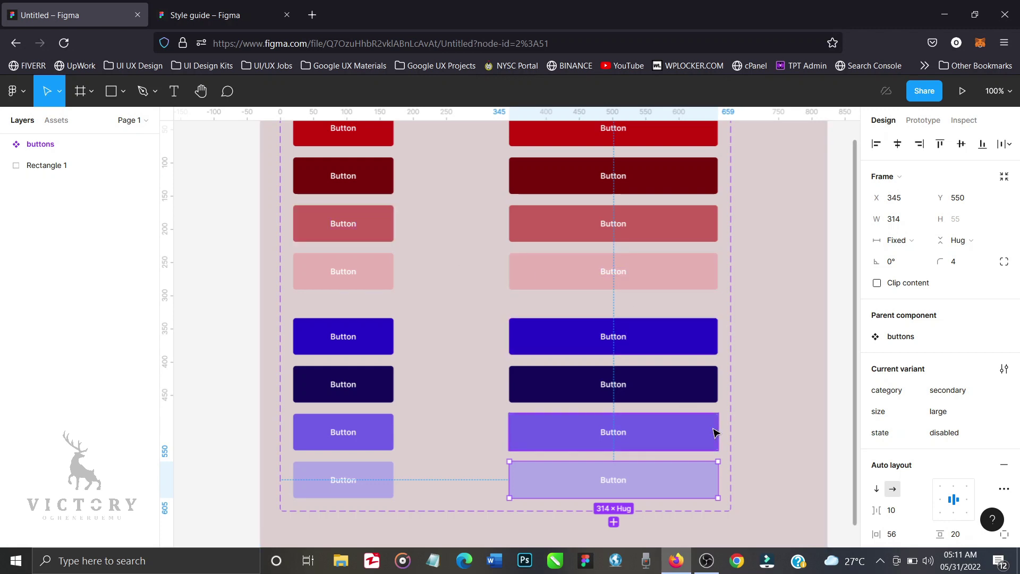
click(708, 335)
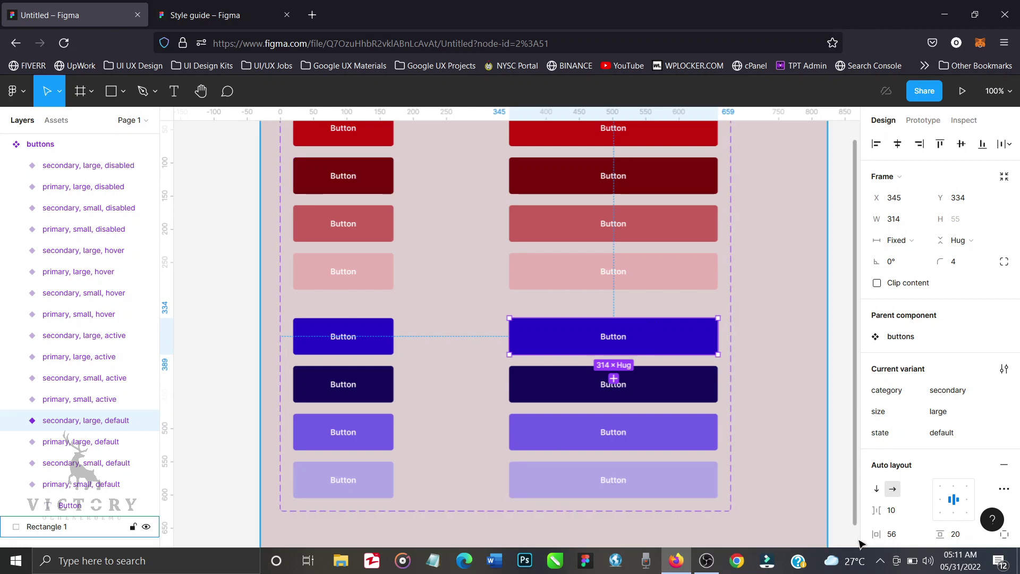
click(880, 561)
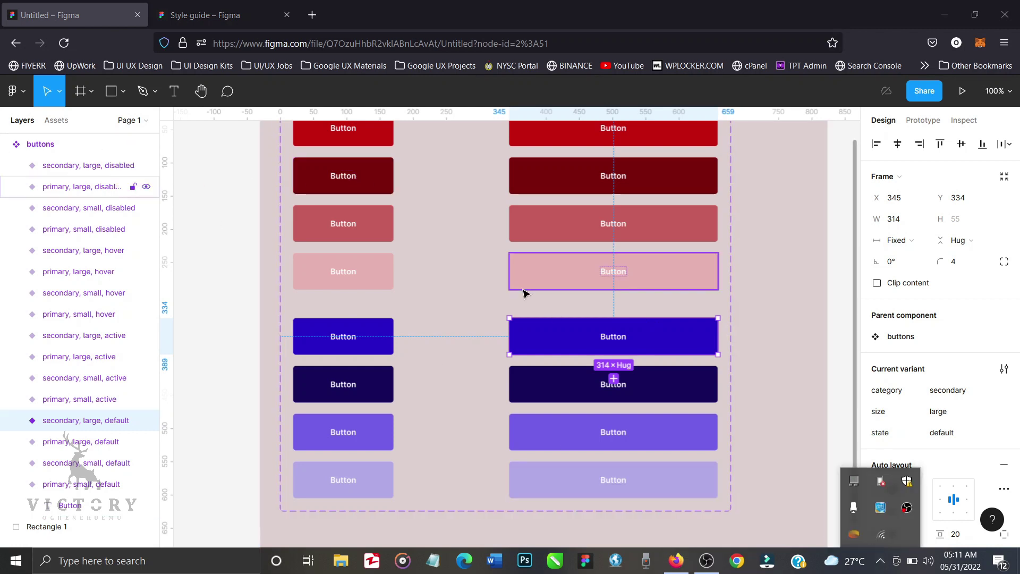
Step: Place an instance of the local buttons component on the empty background area below the component set
click(60, 124)
click(56, 120)
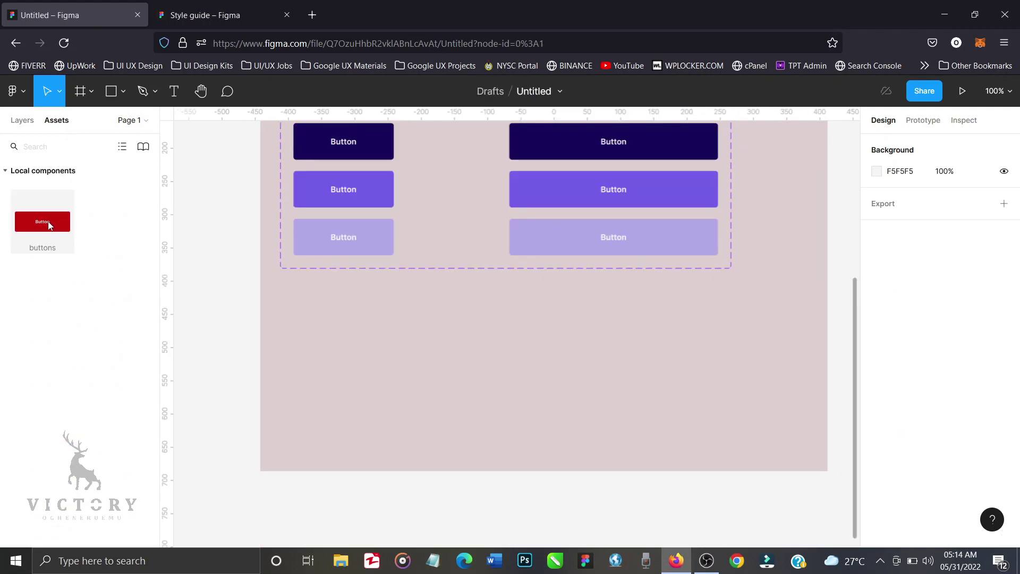
drag(48, 226, 418, 381)
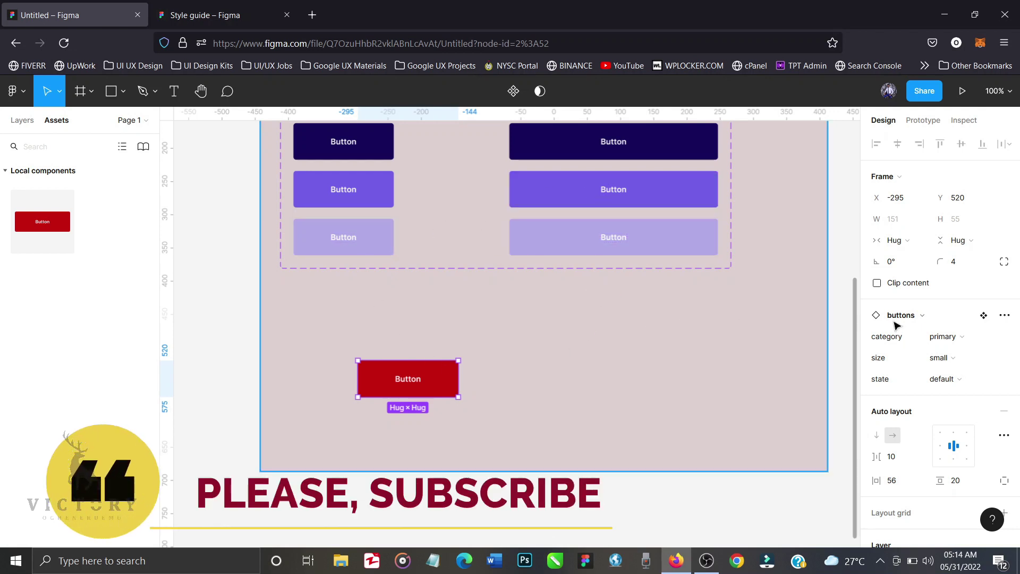
Step: Set the placed button instance's category to secondary and its size to large
click(986, 342)
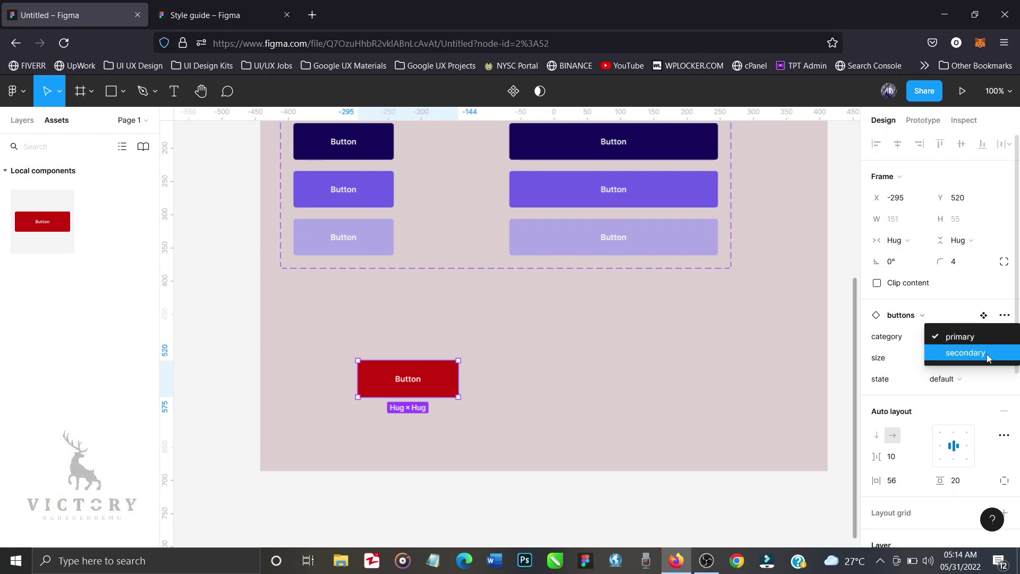
click(986, 354)
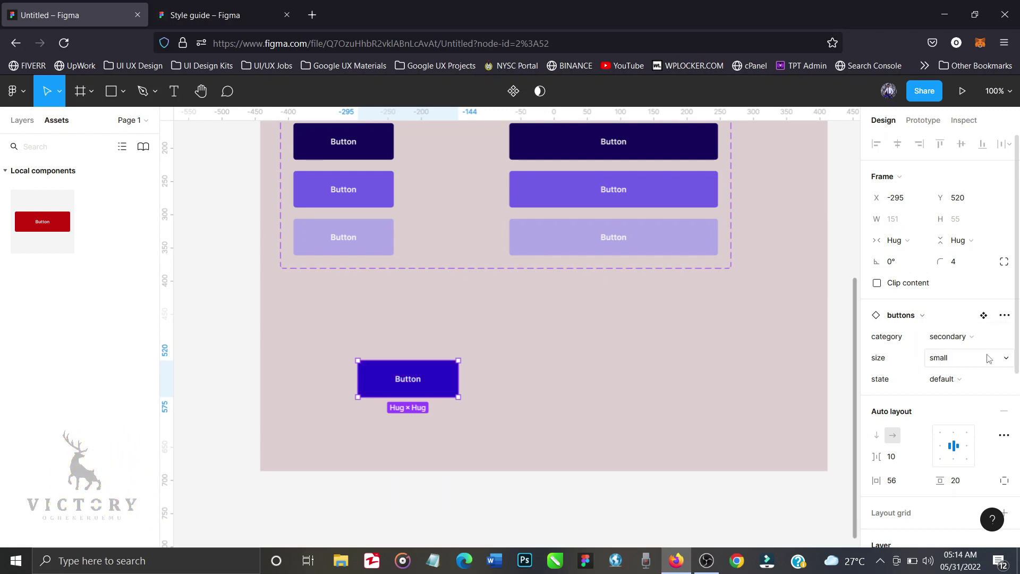
click(987, 359)
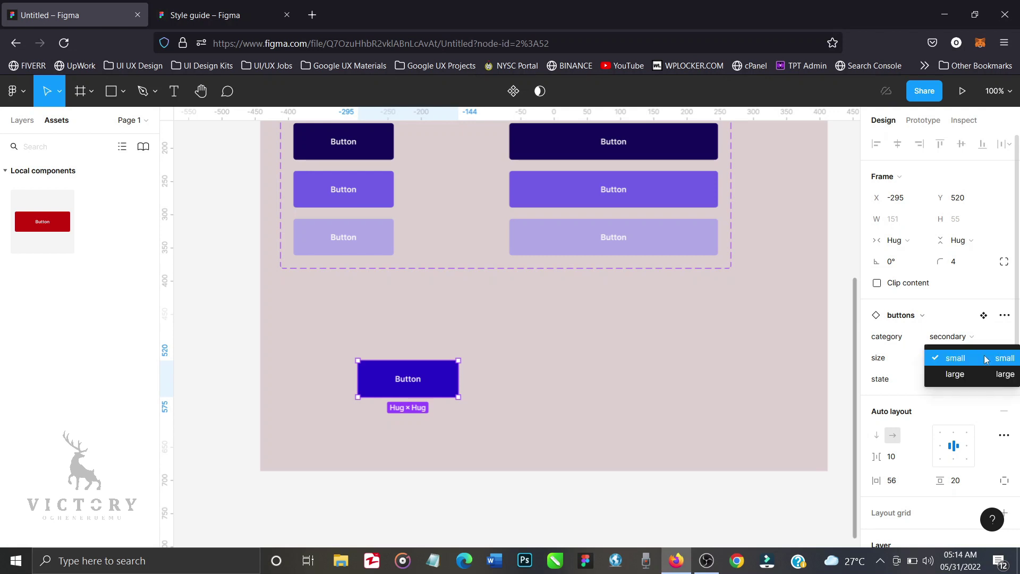
click(986, 373)
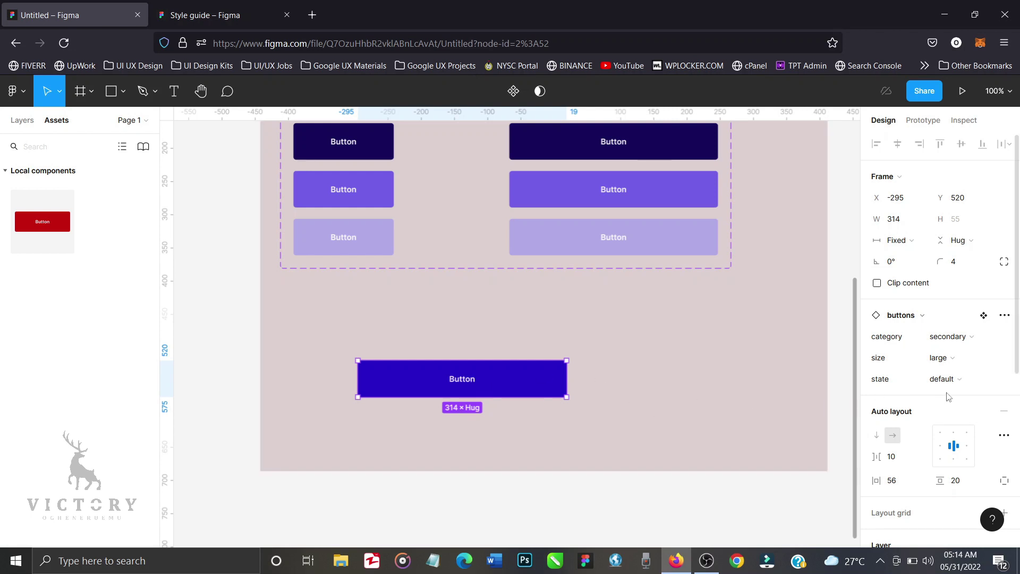
Step: Switch the button instance's state to active, hover and disabled in turn
click(976, 383)
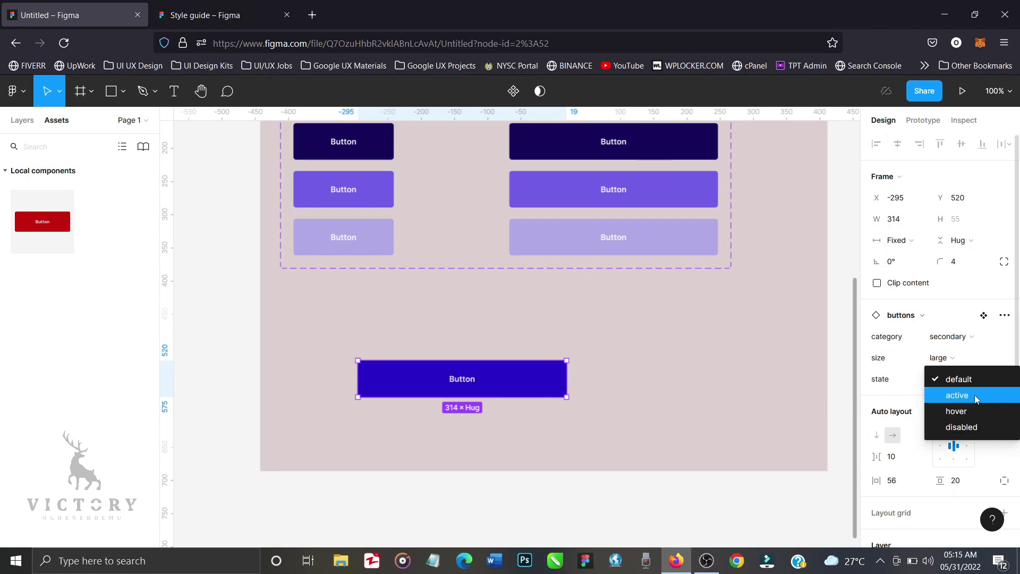
click(974, 395)
click(982, 375)
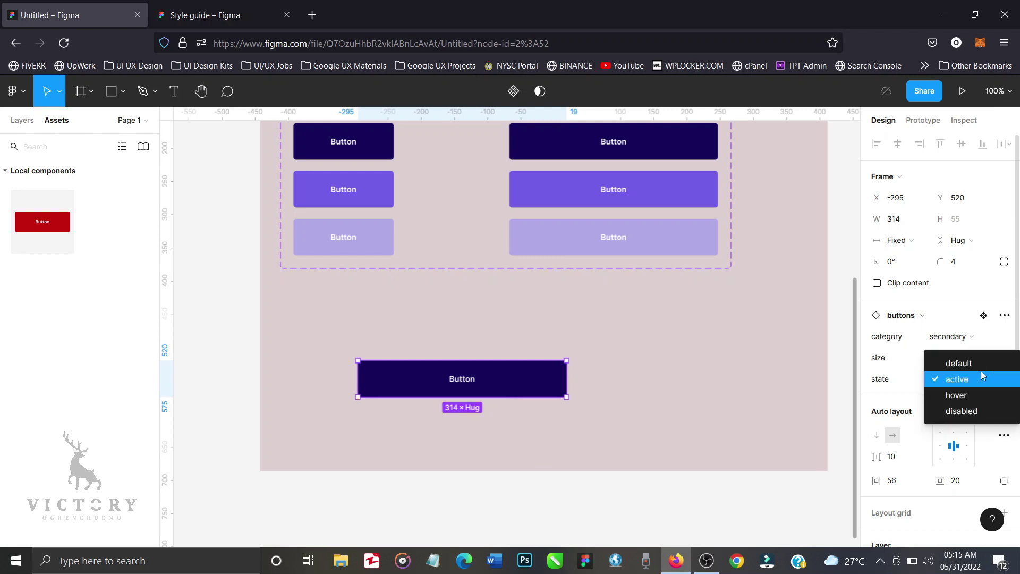
click(976, 396)
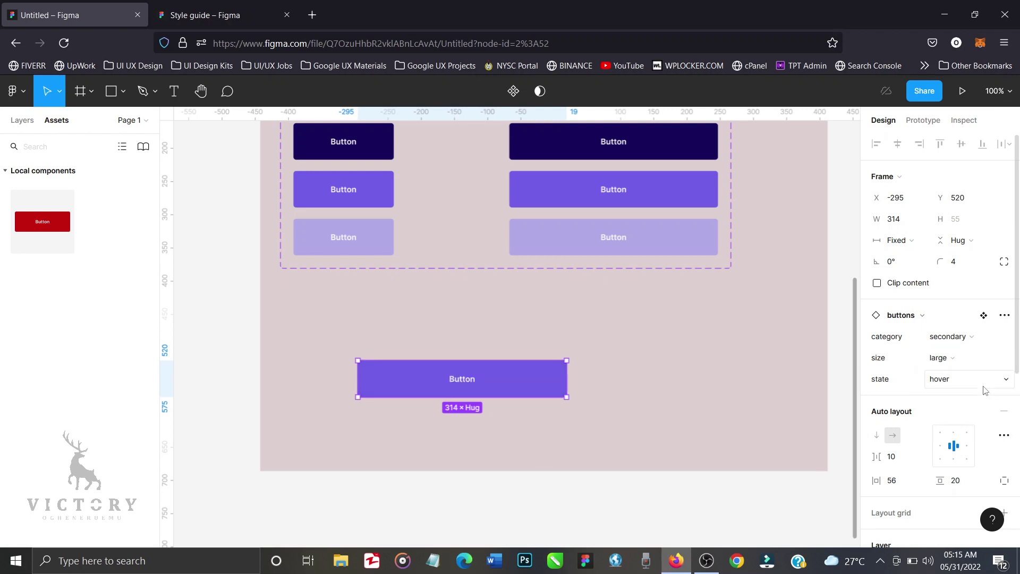
click(984, 389)
click(981, 397)
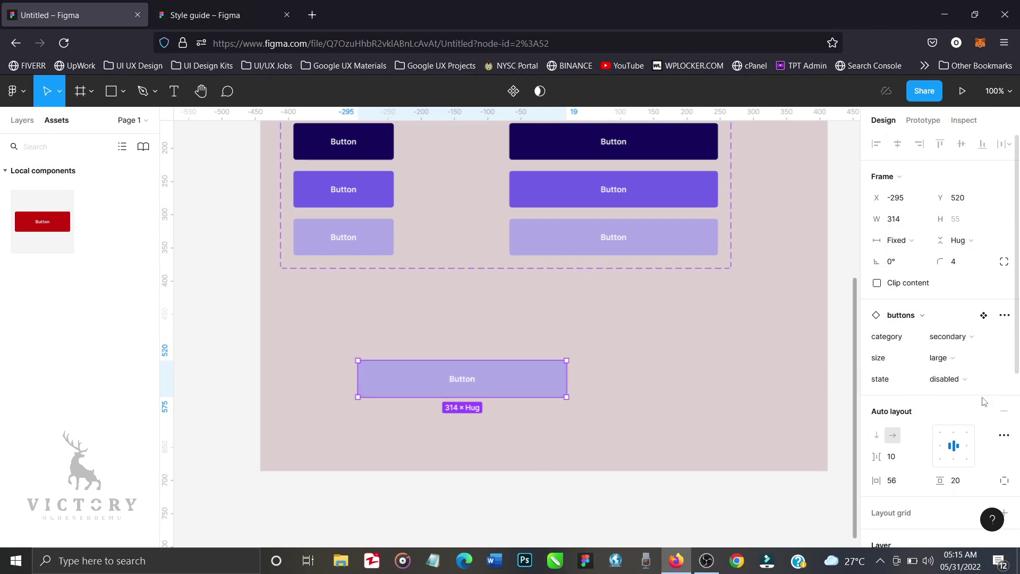
Step: Set the button instance's size to small and its category to primary
click(966, 365)
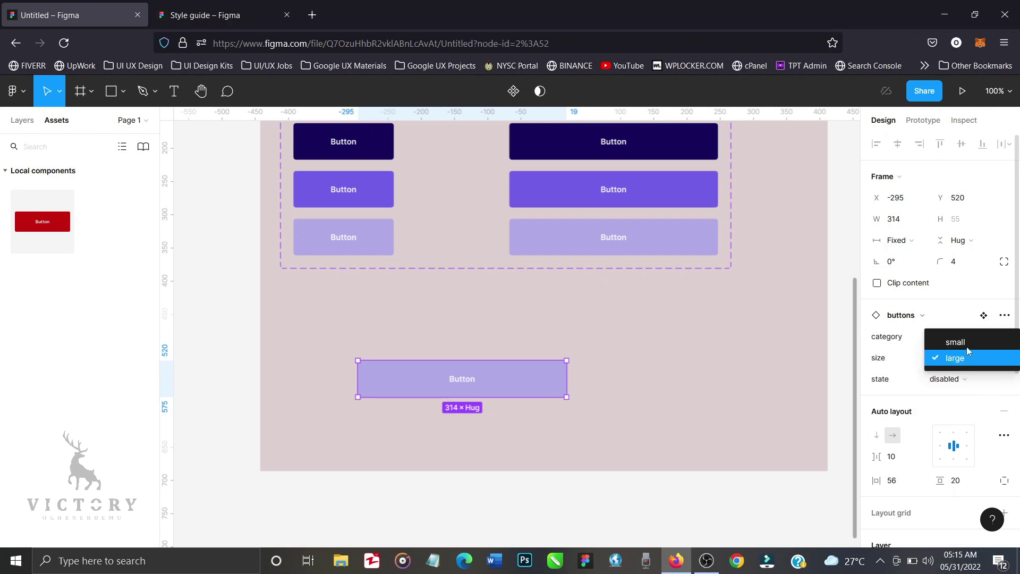
click(967, 342)
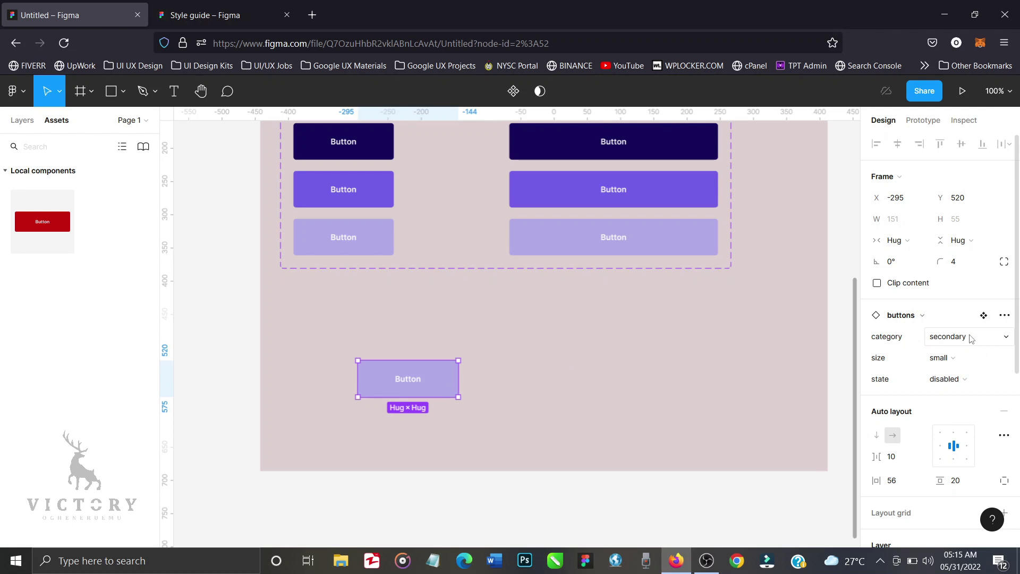
click(965, 337)
click(976, 327)
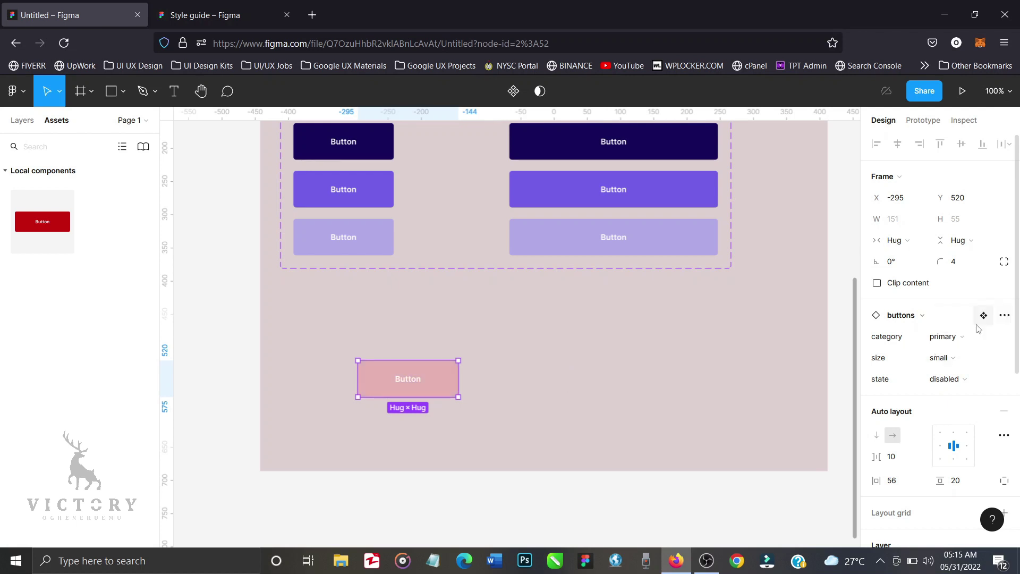
Step: Set the primary button instance's size to large and its state to active
click(980, 378)
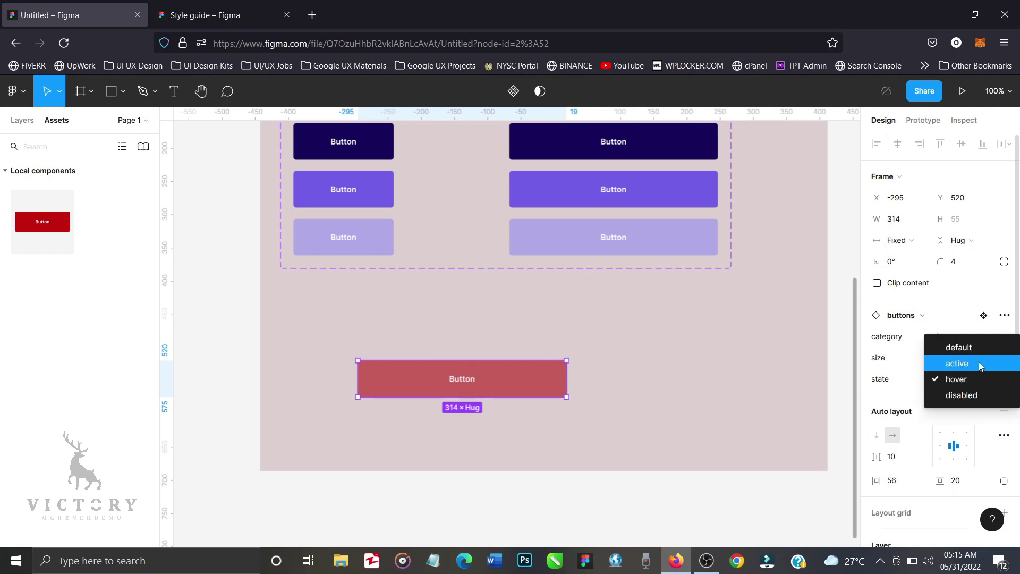
click(980, 365)
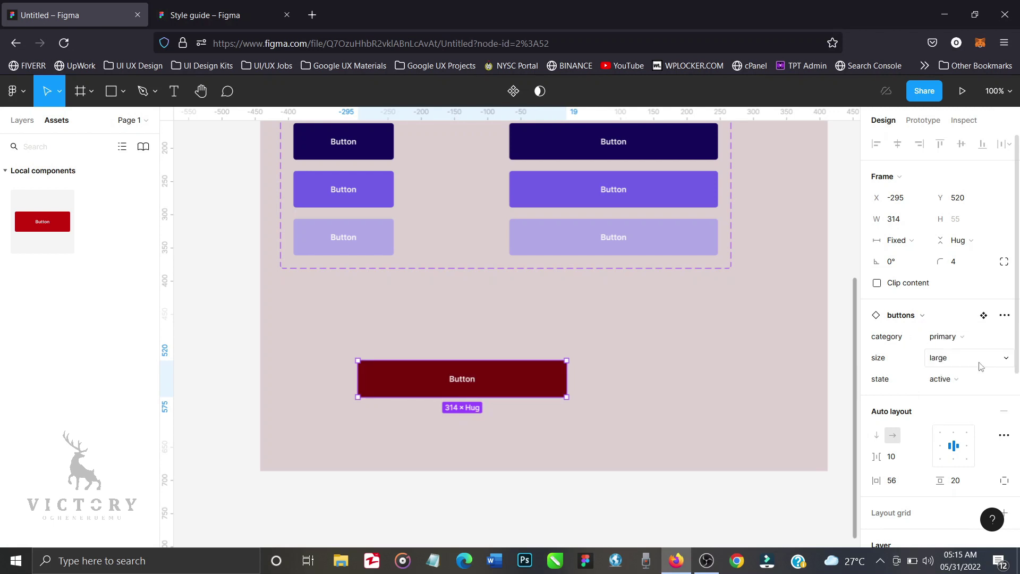